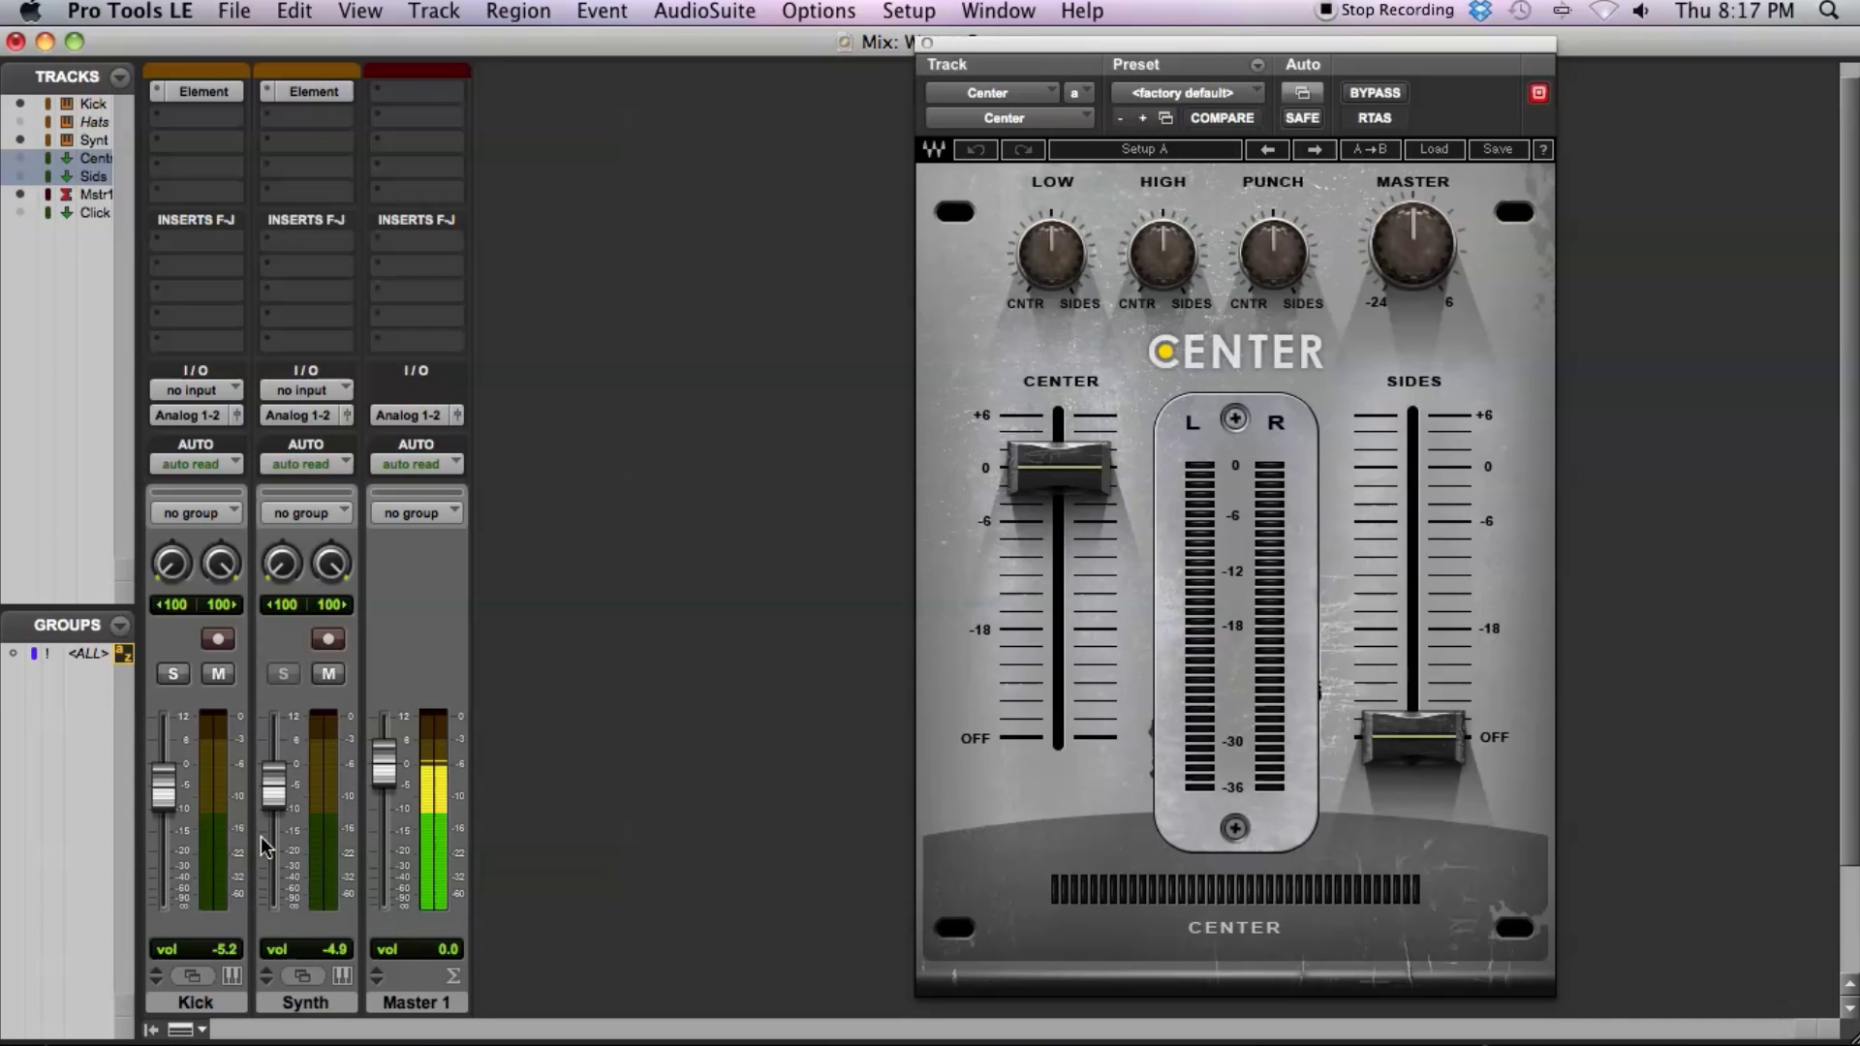
- Open the Element synth on the Kick track, view its Percussion factory presets, and close the plugin
{"action": "left_click", "coordinate": [218, 92]}
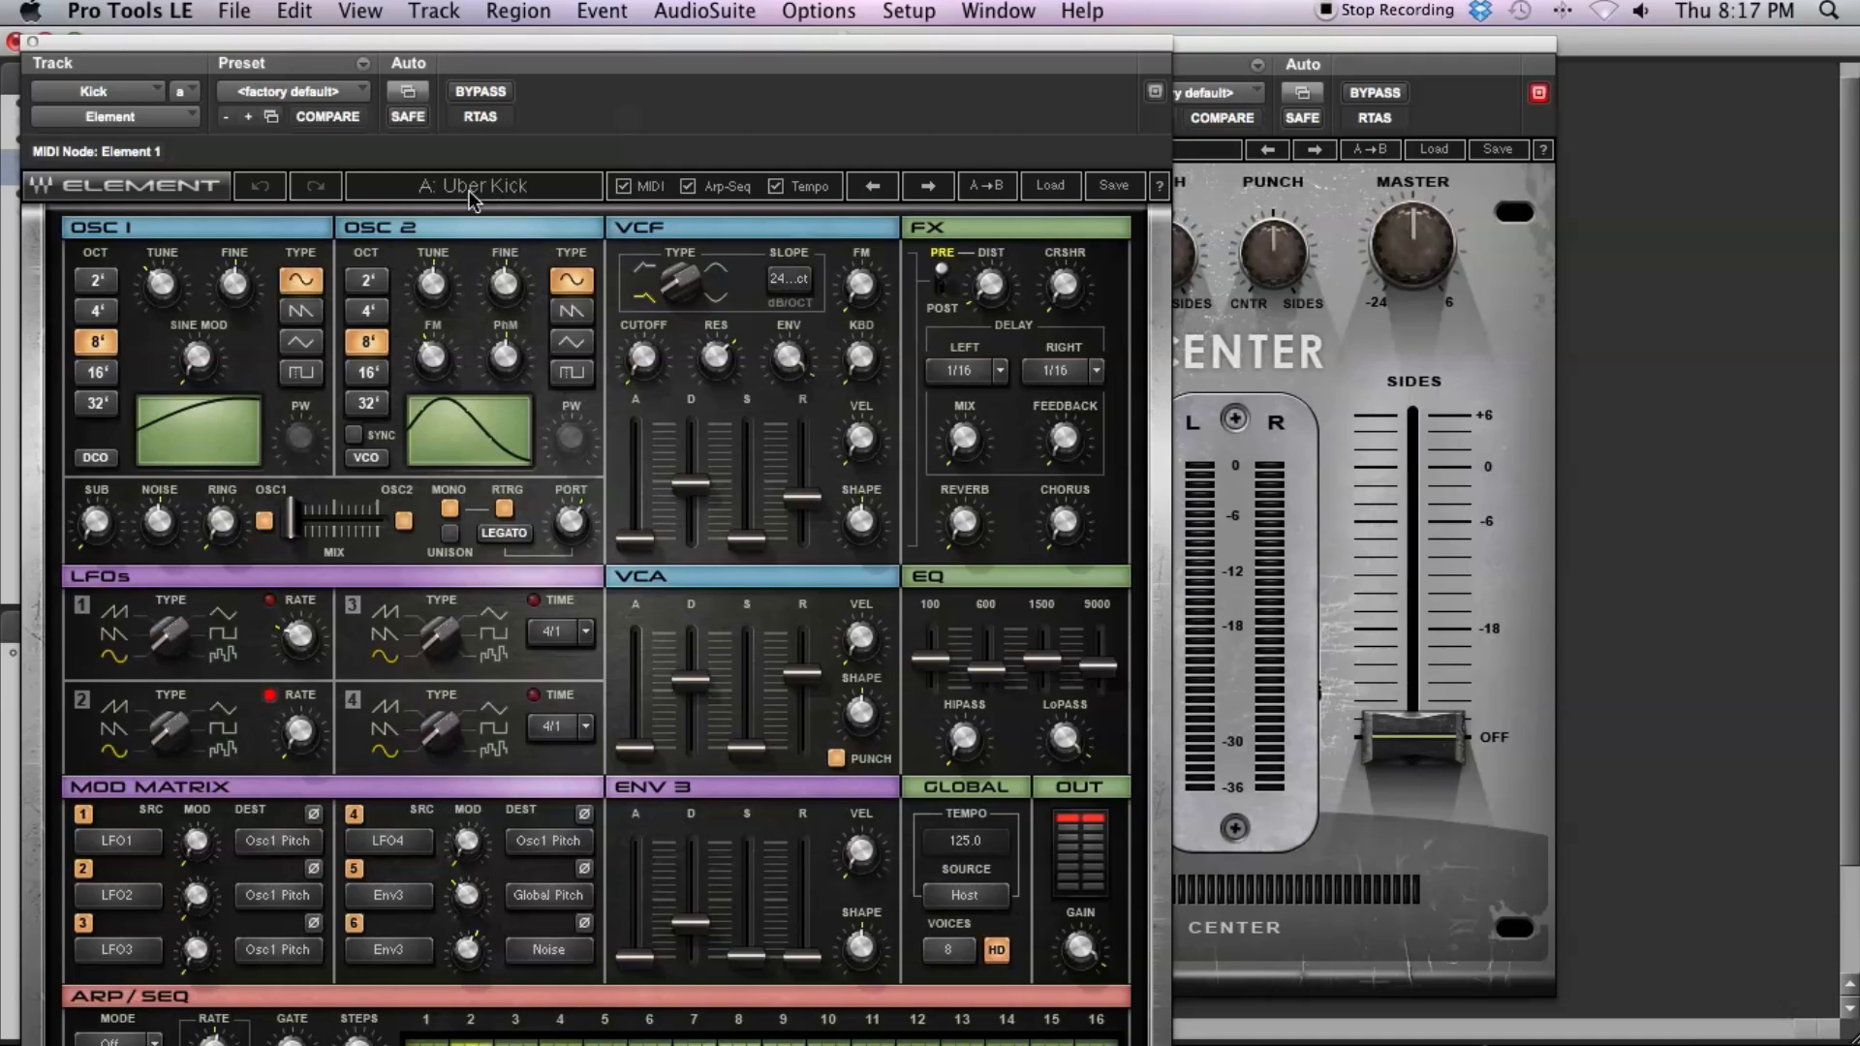
{"action": "left_click", "coordinate": [1051, 186]}
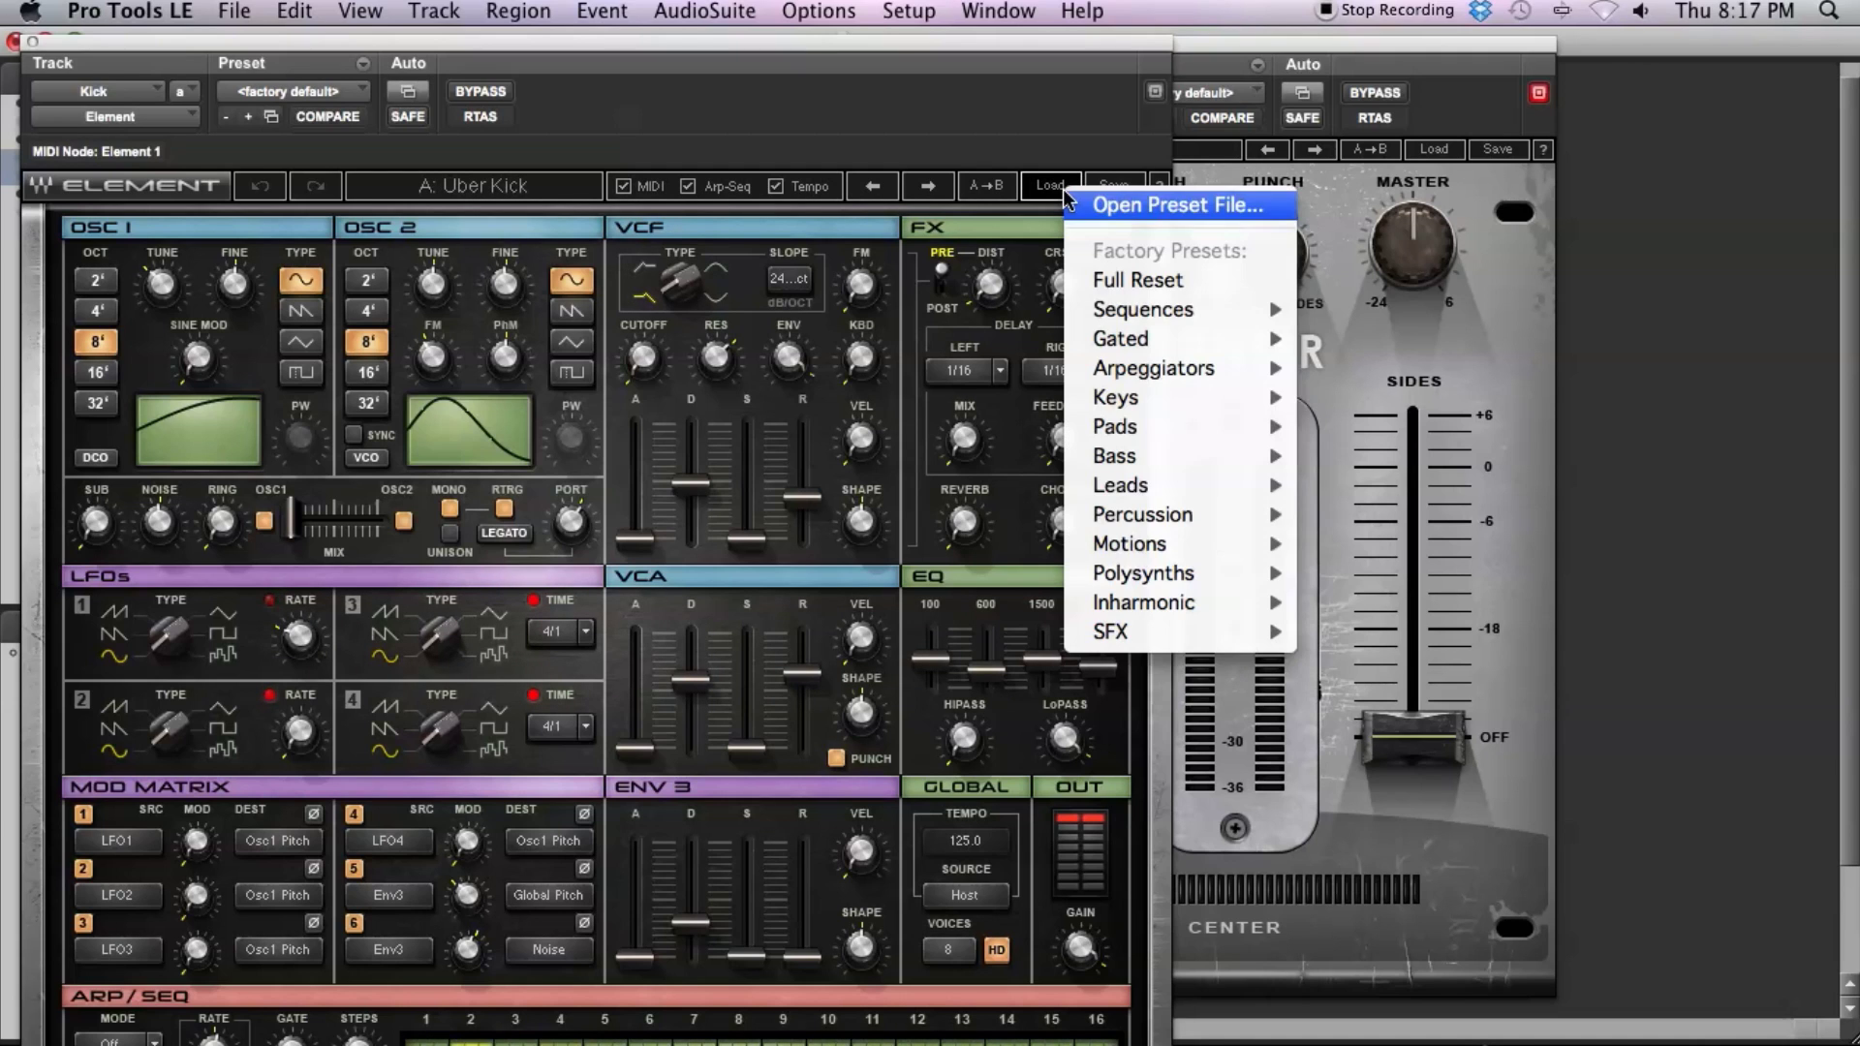
{"action": "mouse_move", "coordinate": [1143, 518]}
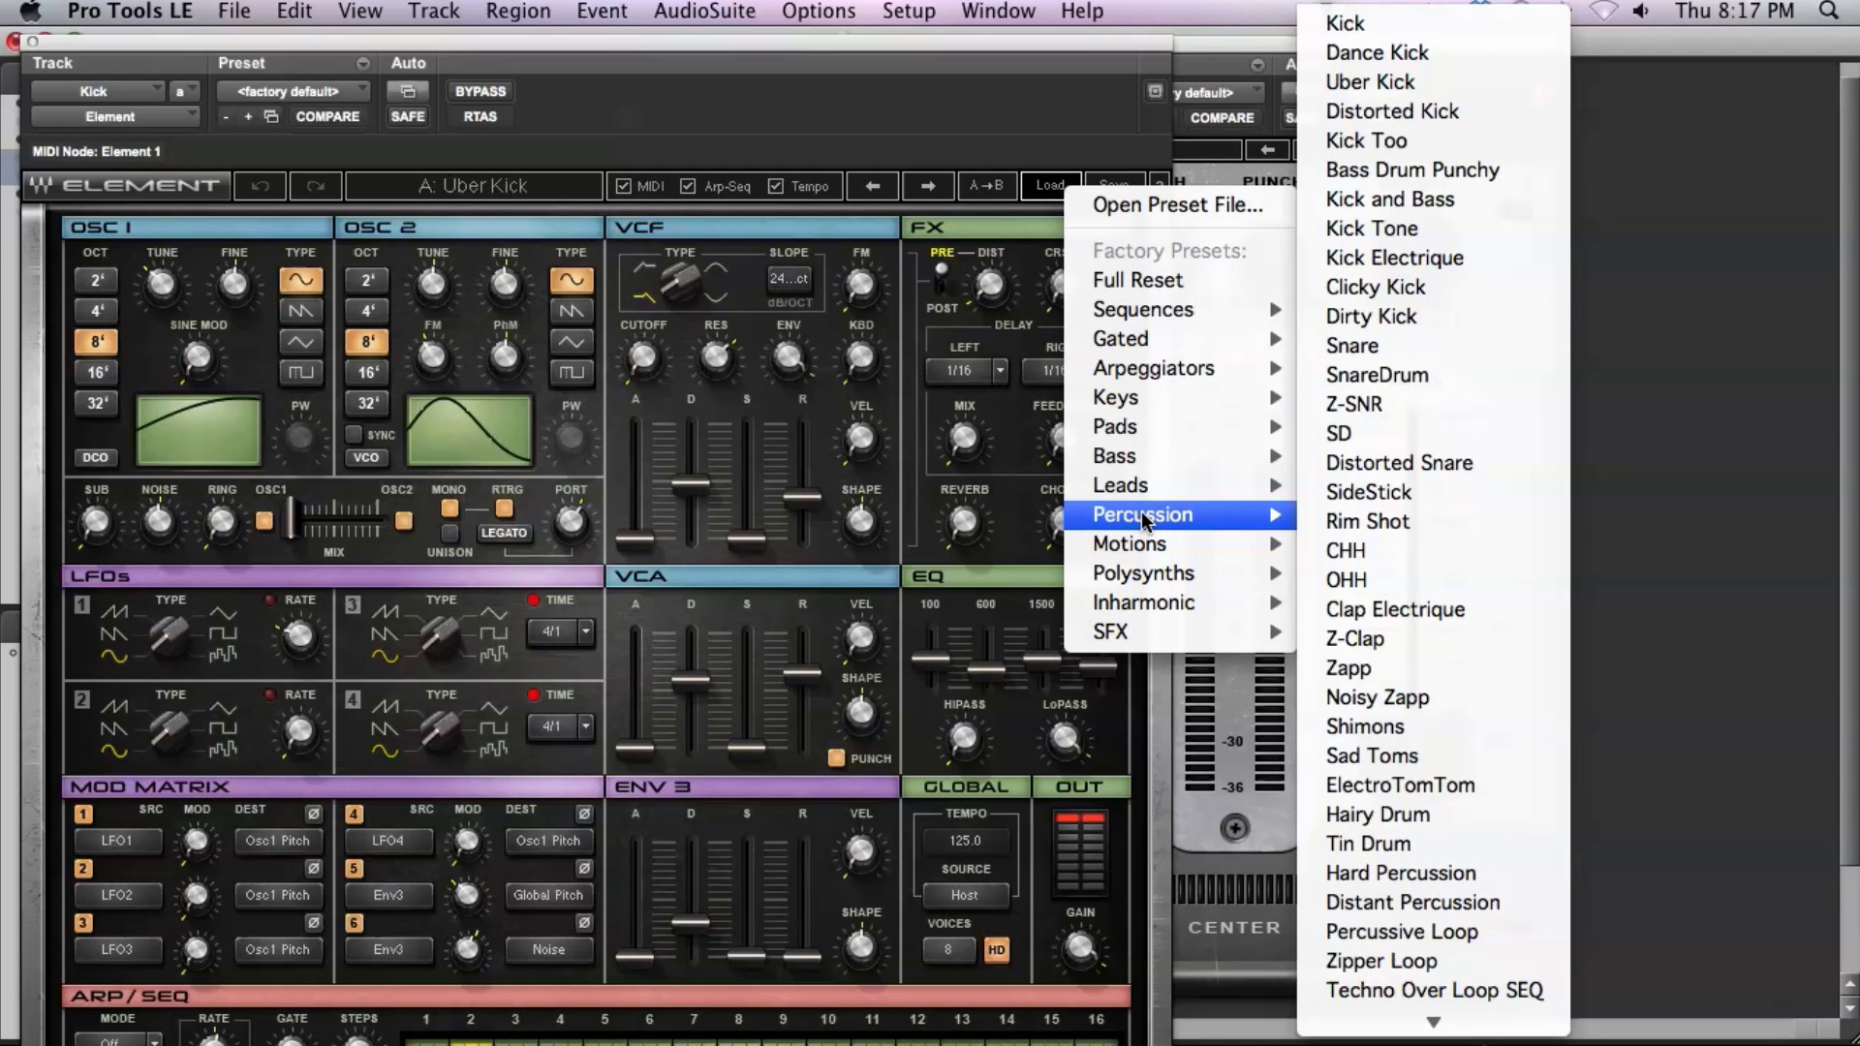
{"action": "left_click", "coordinate": [14, 43]}
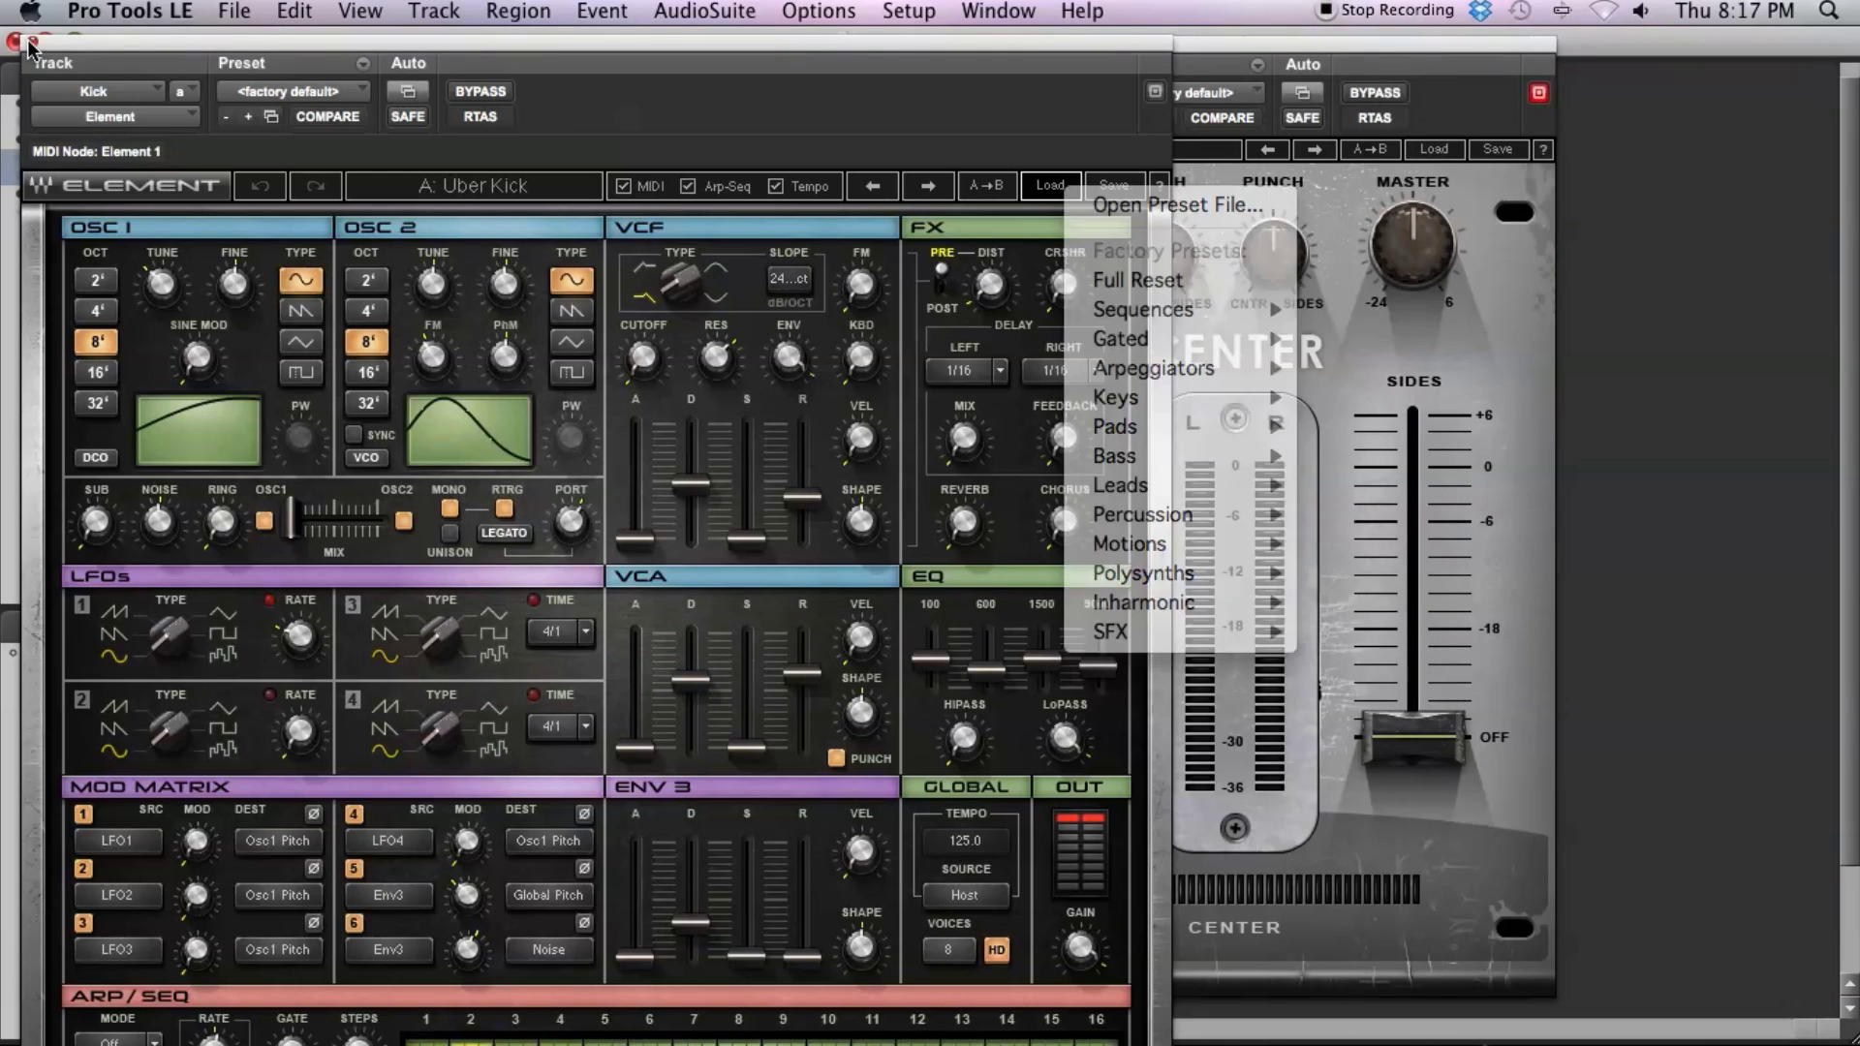
{"action": "left_click", "coordinate": [14, 43]}
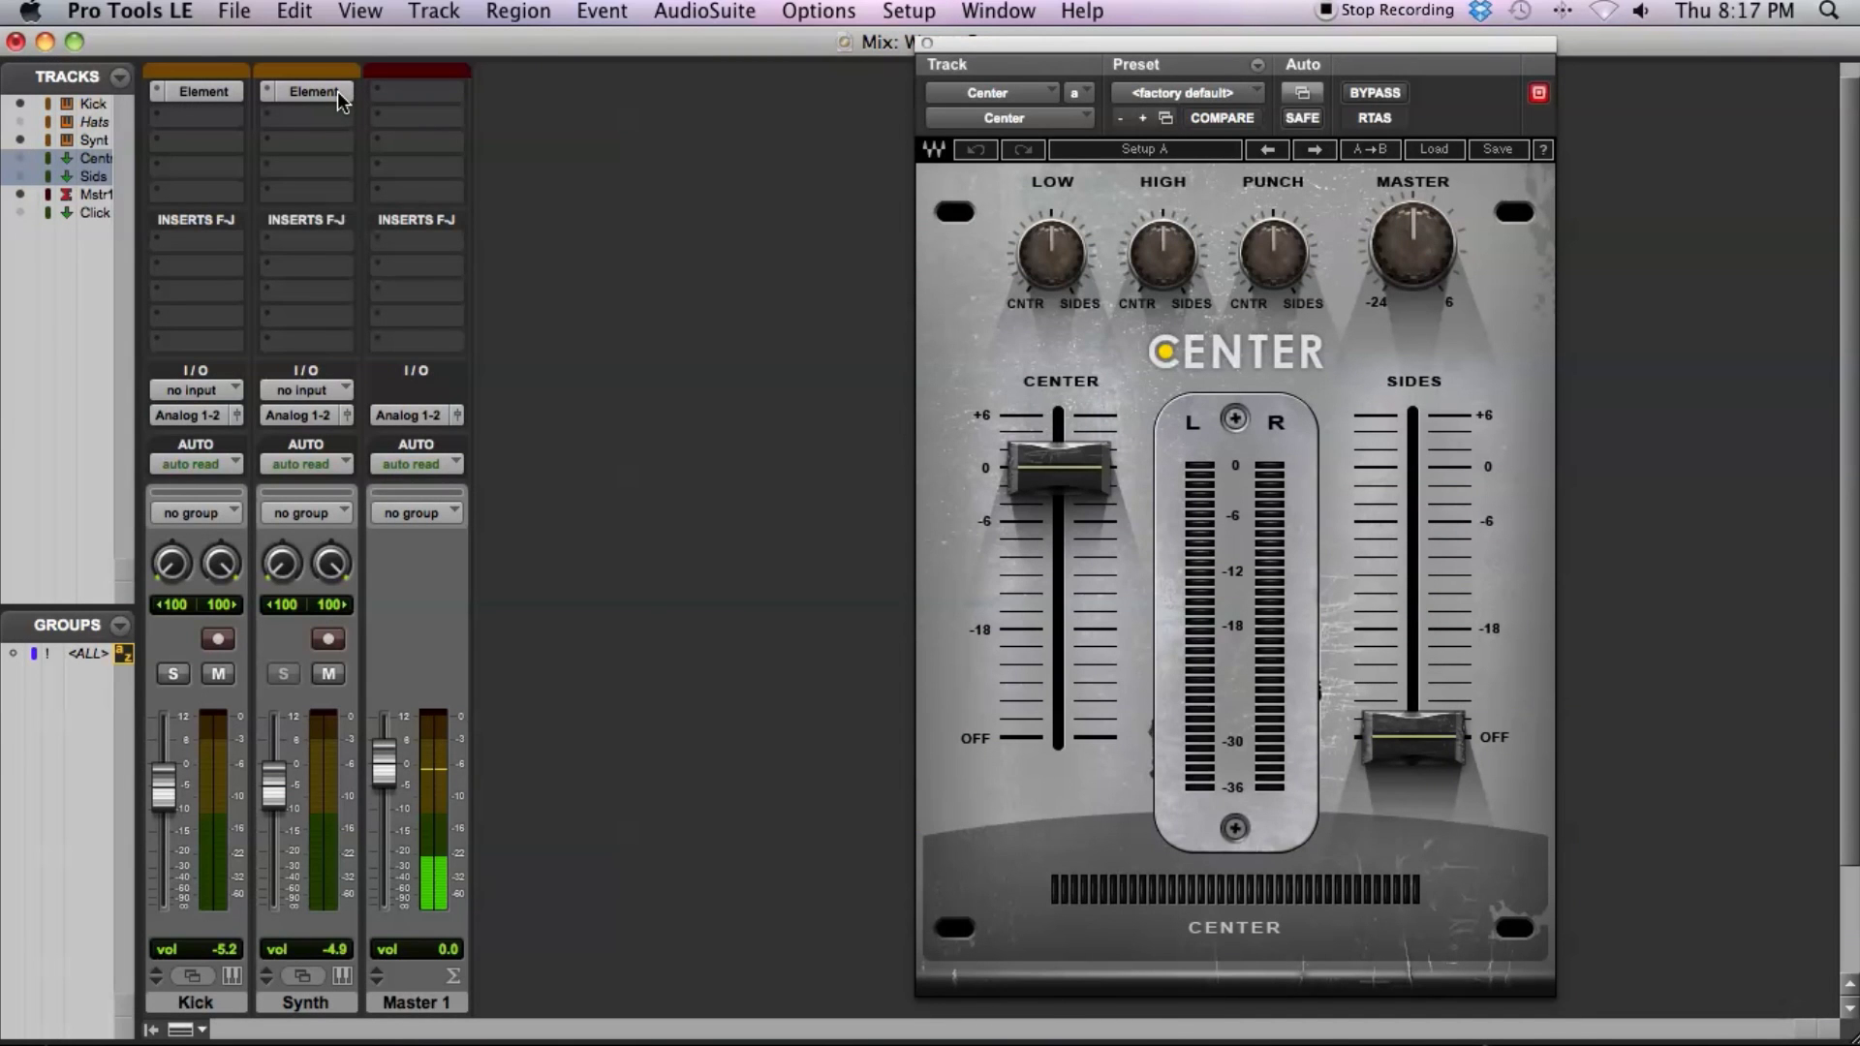
- Open the Element synth on the Synth track, view its Gated factory presets, and close the plugin
{"action": "left_click", "coordinate": [337, 91]}
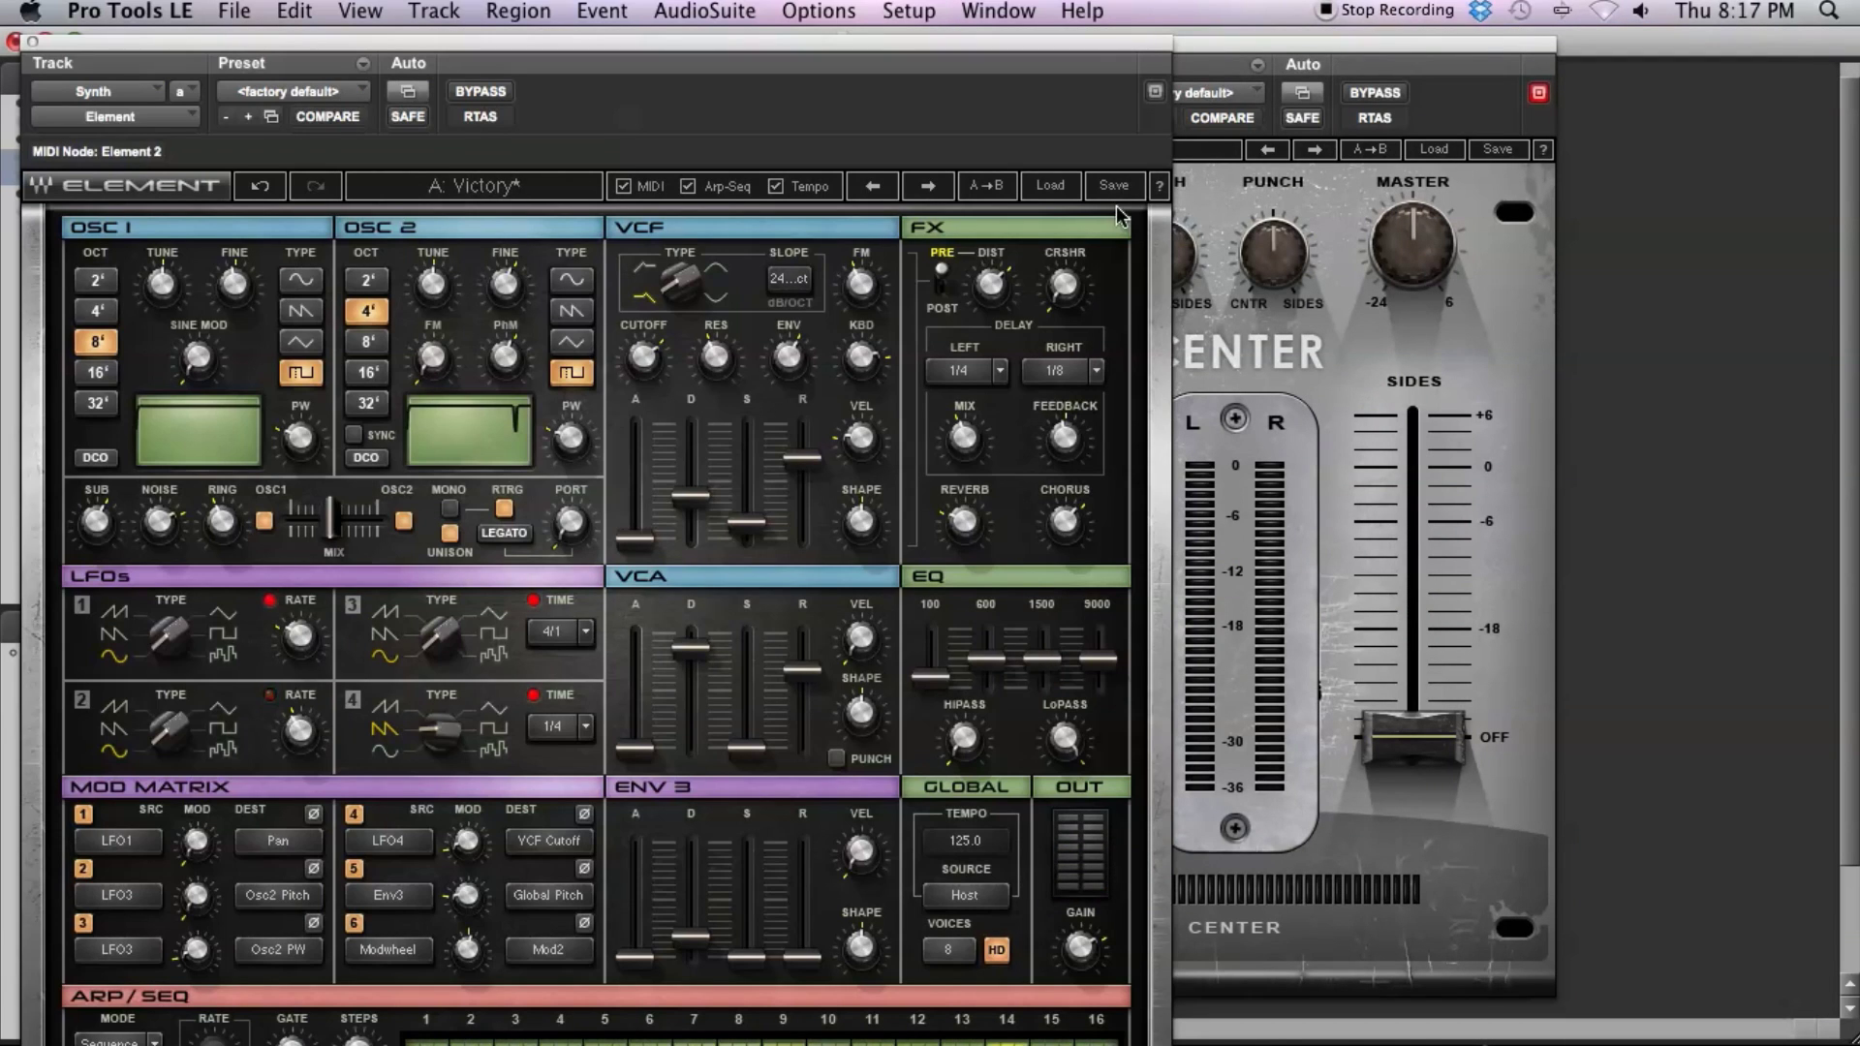
{"action": "left_click", "coordinate": [1064, 190]}
{"action": "mouse_move", "coordinate": [1134, 329]}
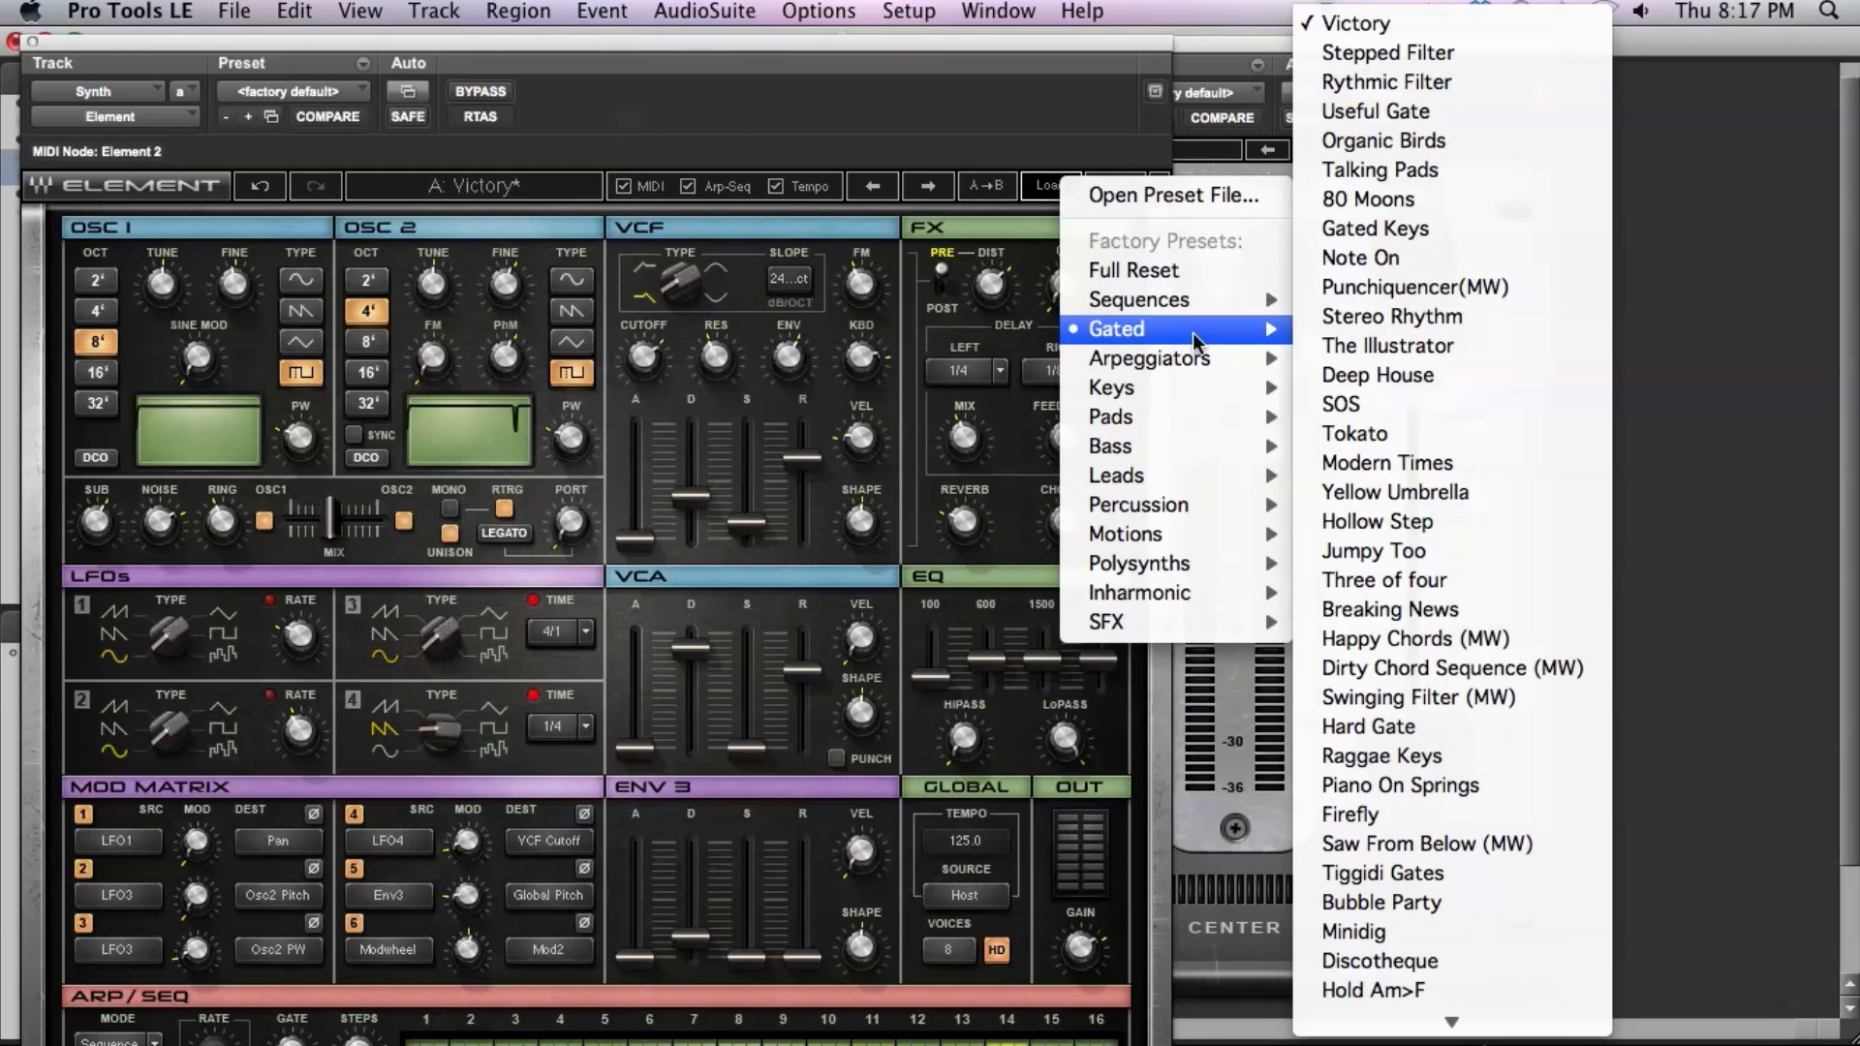
{"action": "left_click", "coordinate": [31, 43]}
{"action": "left_click", "coordinate": [32, 43]}
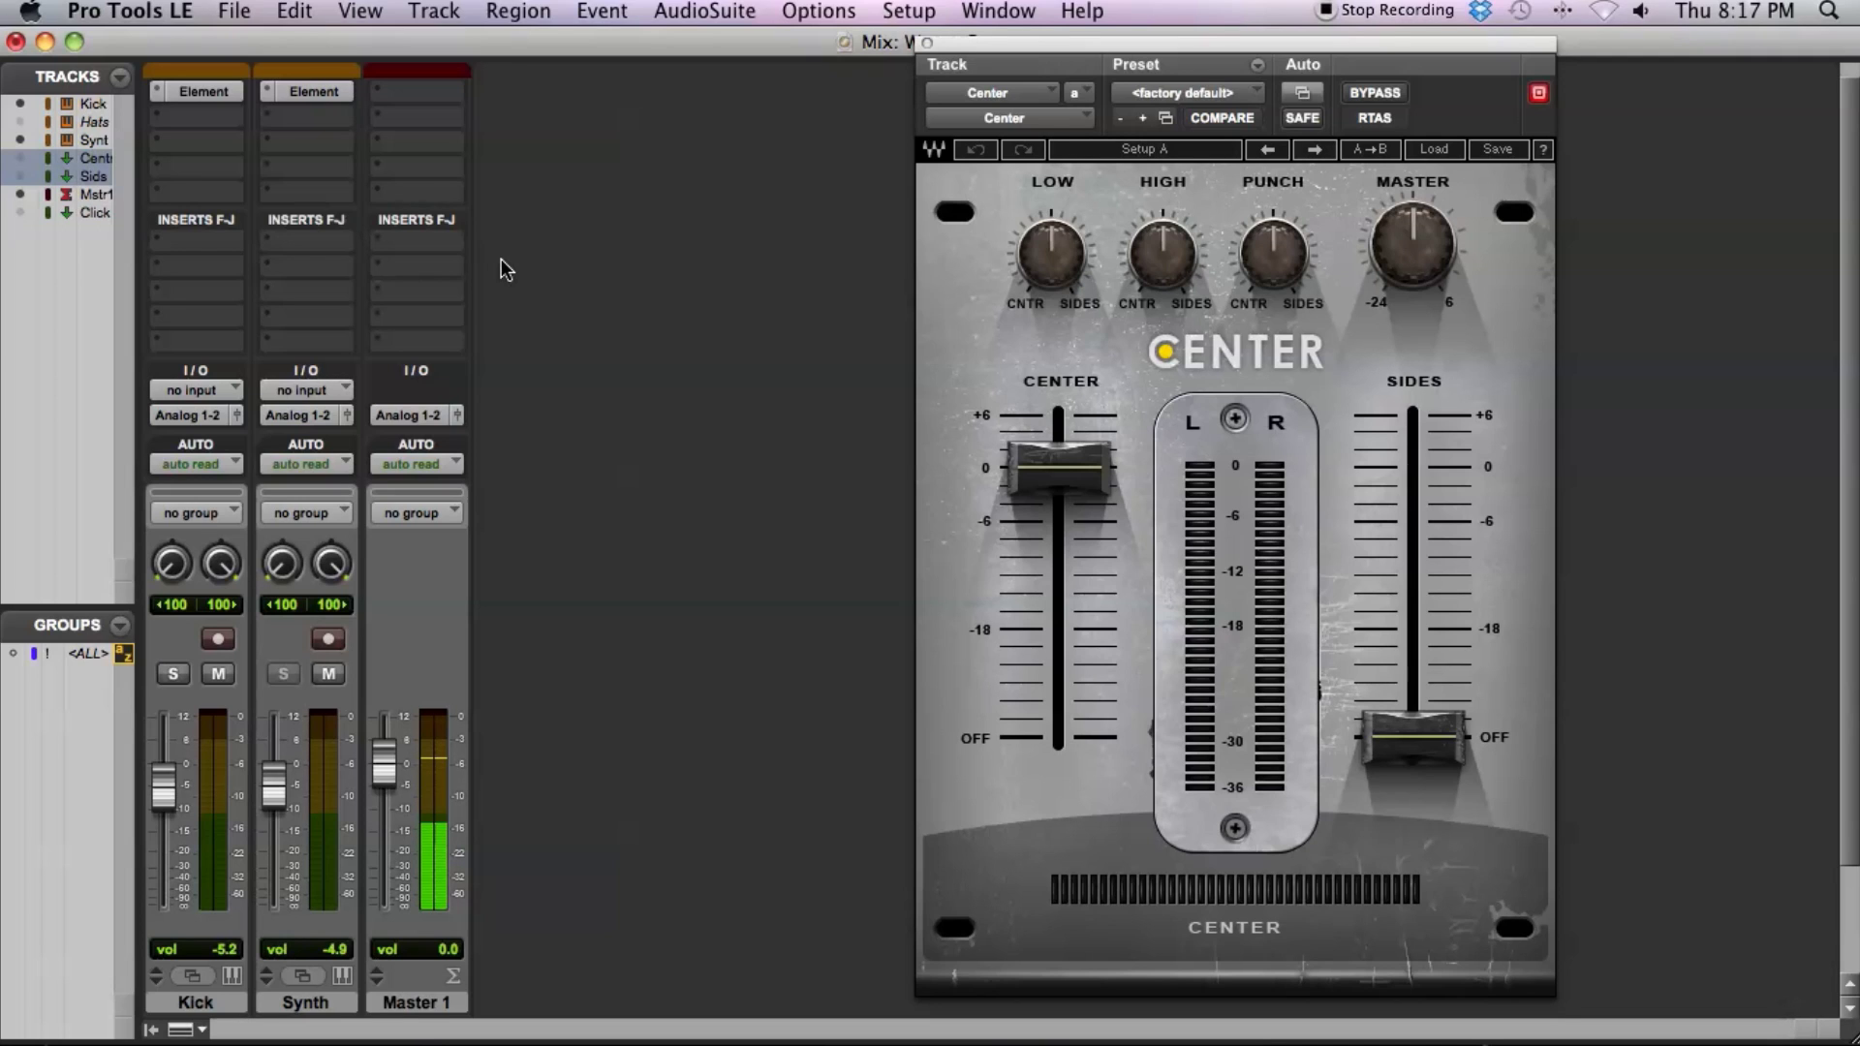
- Show the Center and Sides tracks in the mixer and route the Synth track's output to Bus 1-2 (Stereo)
{"action": "left_click", "coordinate": [21, 158]}
{"action": "left_click", "coordinate": [20, 176]}
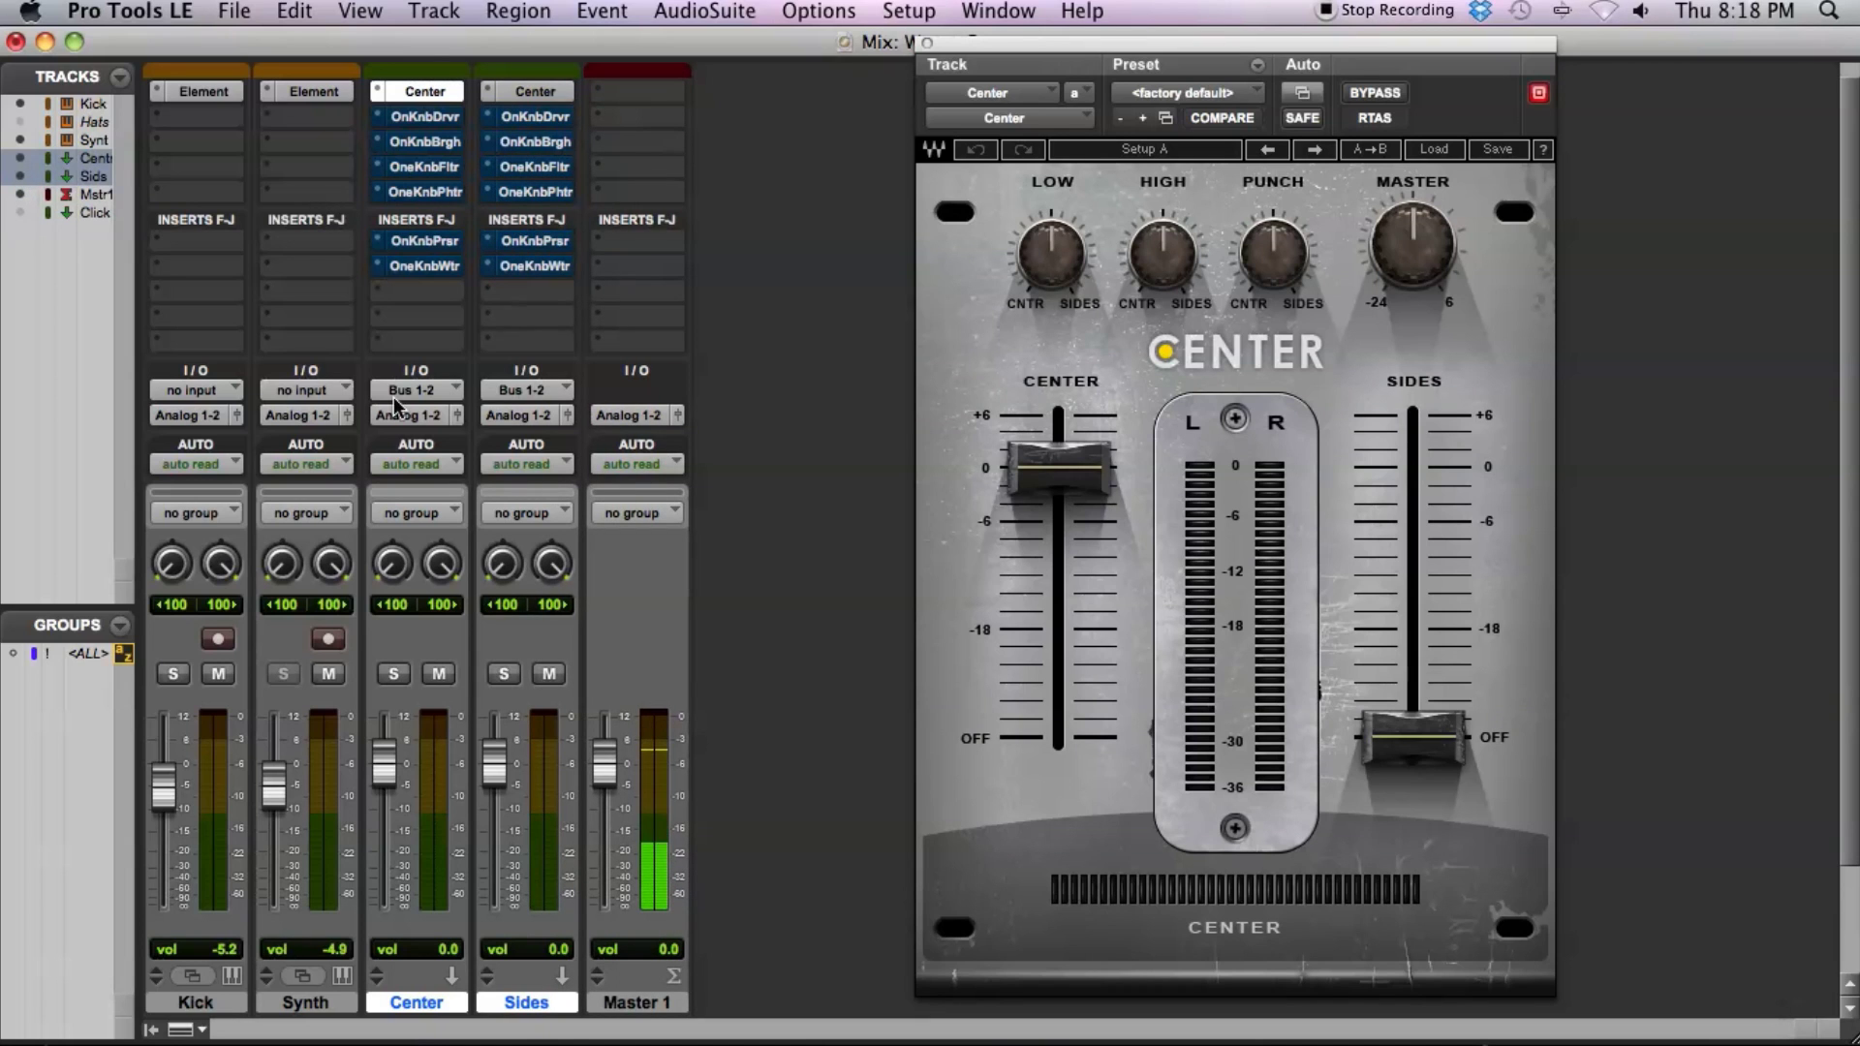
{"action": "left_click", "coordinate": [308, 419]}
{"action": "mouse_move", "coordinate": [348, 438]}
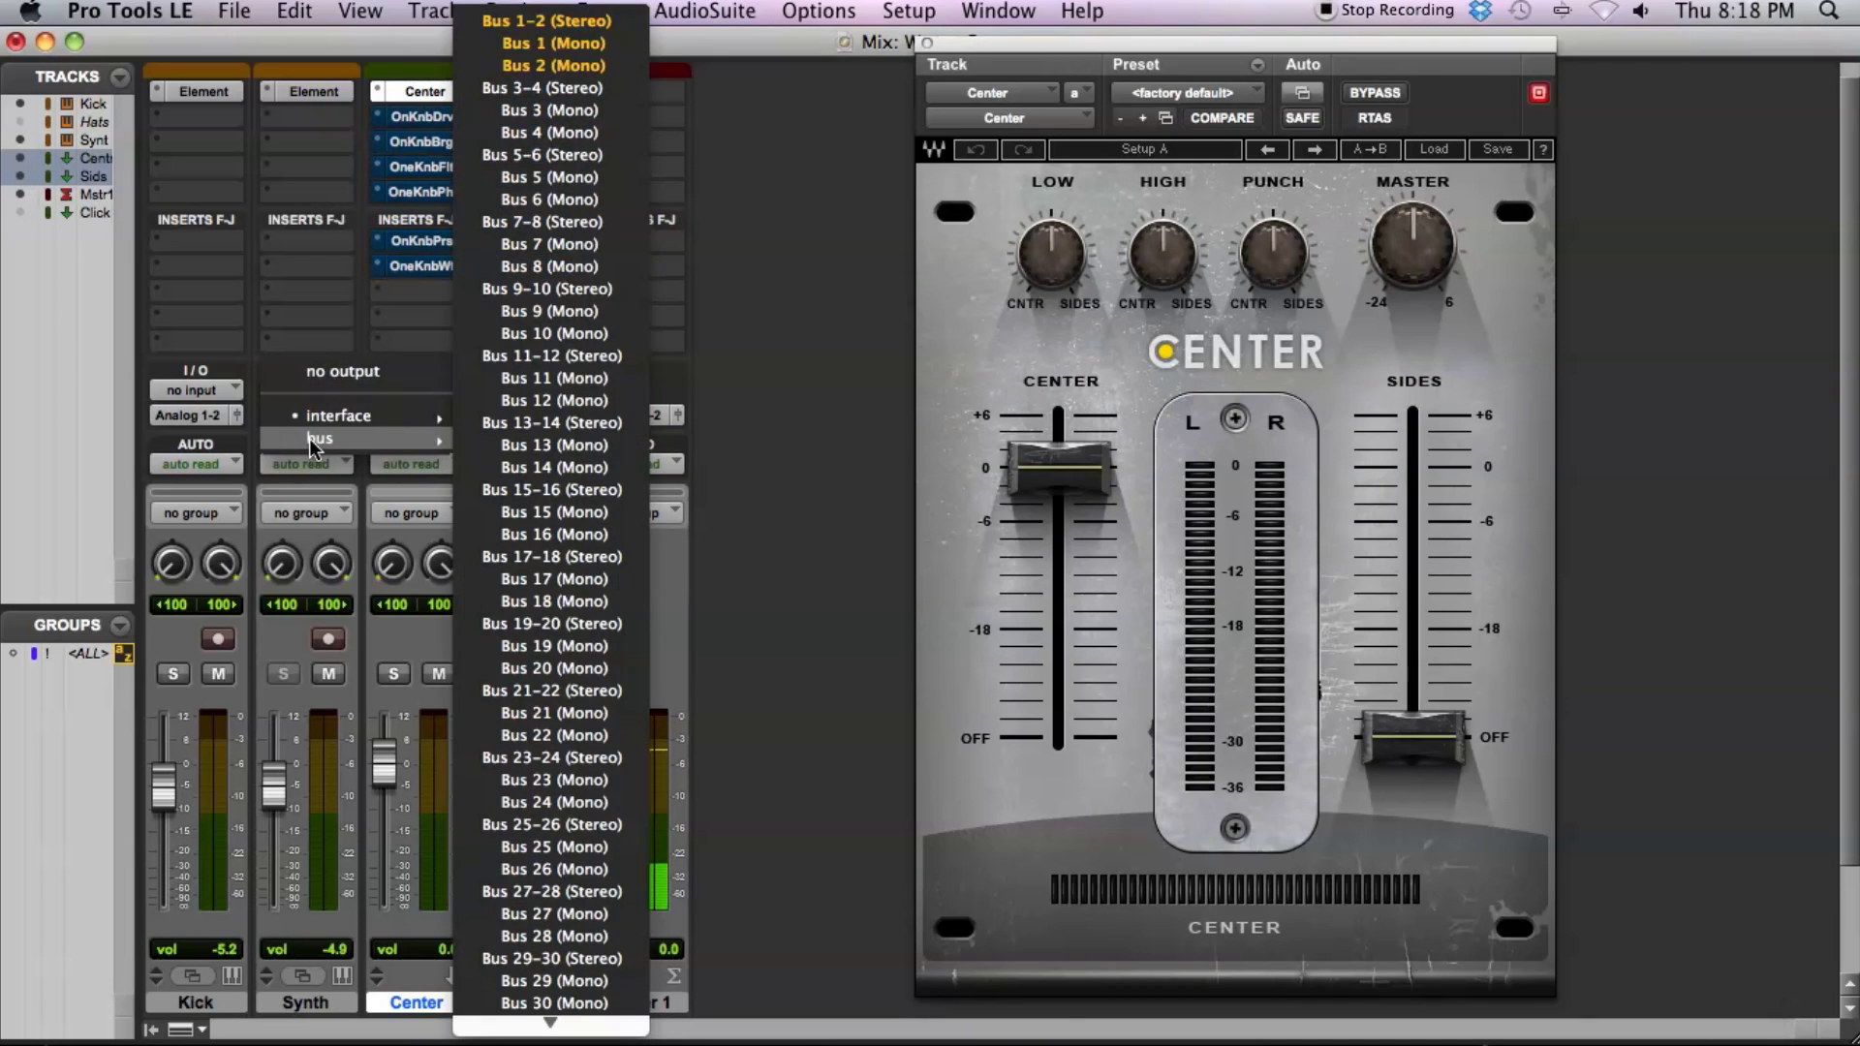
{"action": "left_click", "coordinate": [578, 21]}
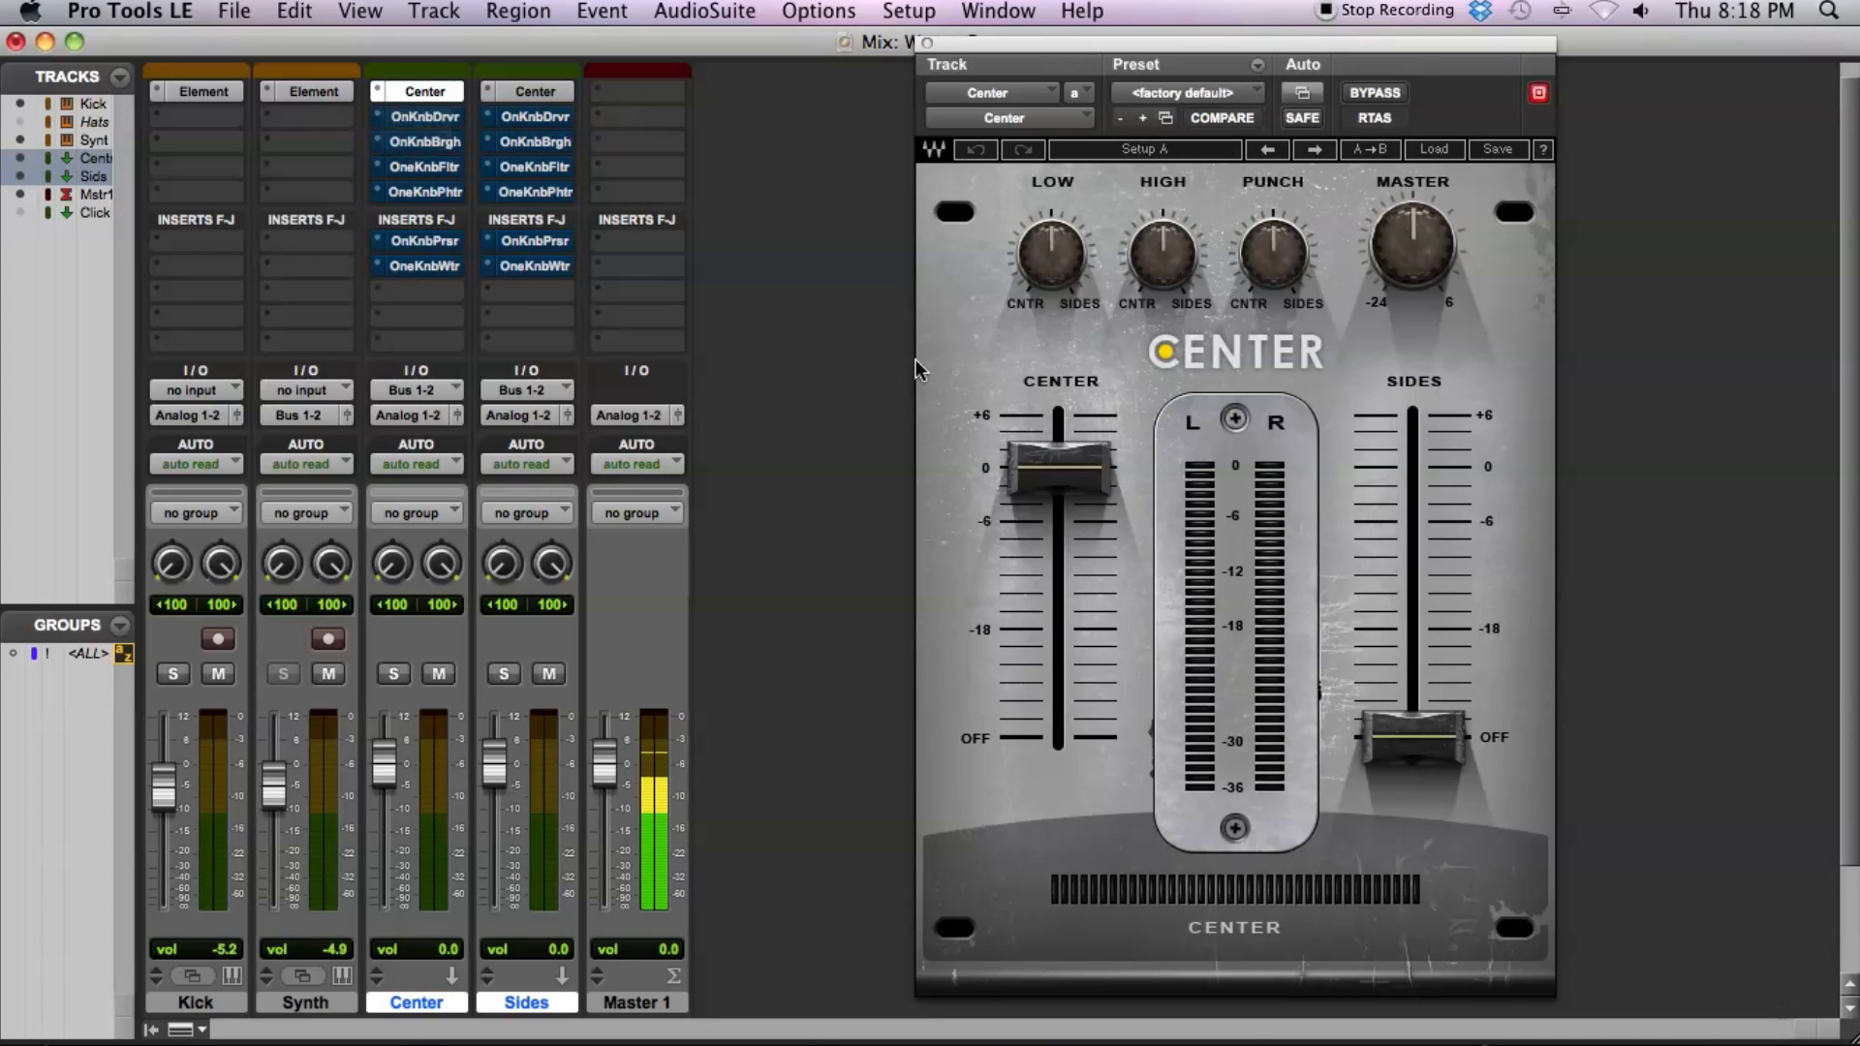
- Compare the center and sides fader settings of the Center plugin on the Center track and the Sides track
{"action": "left_click", "coordinate": [427, 93]}
{"action": "left_click", "coordinate": [428, 95]}
{"action": "mouse_move", "coordinate": [1067, 473]}
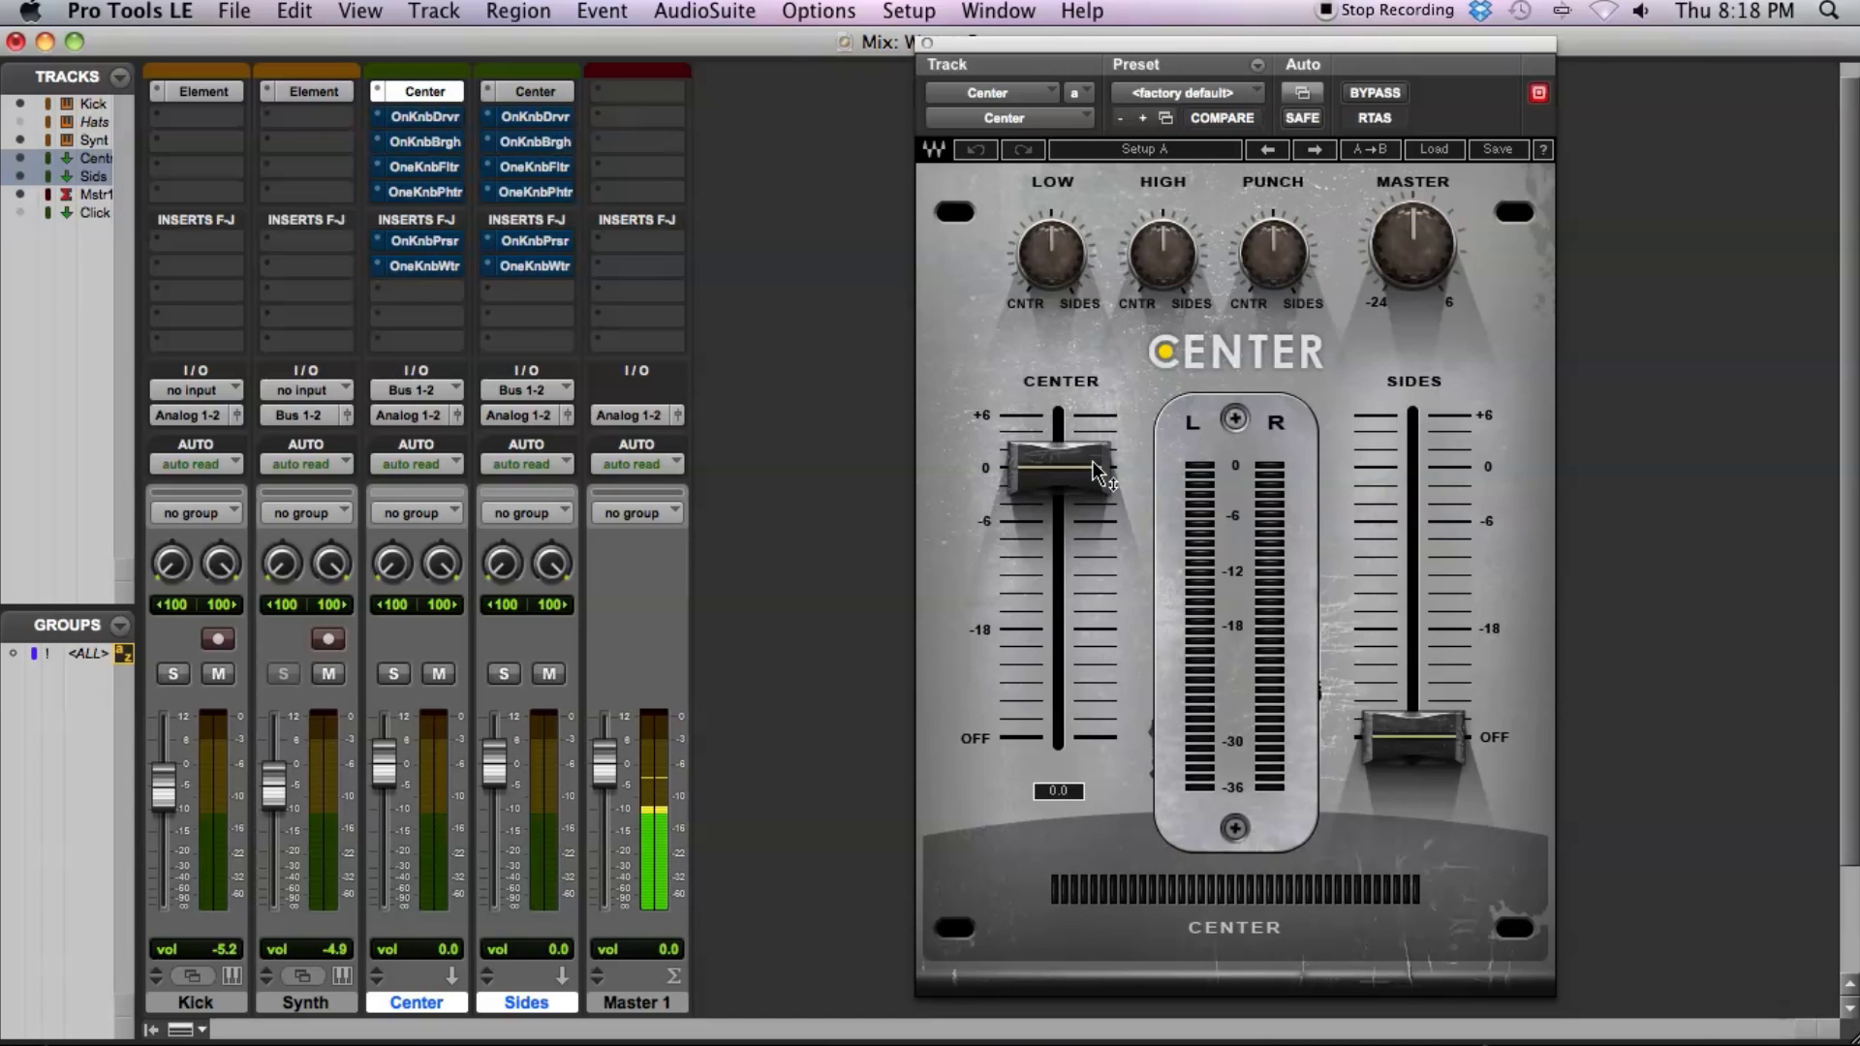
{"action": "left_click", "coordinate": [548, 91]}
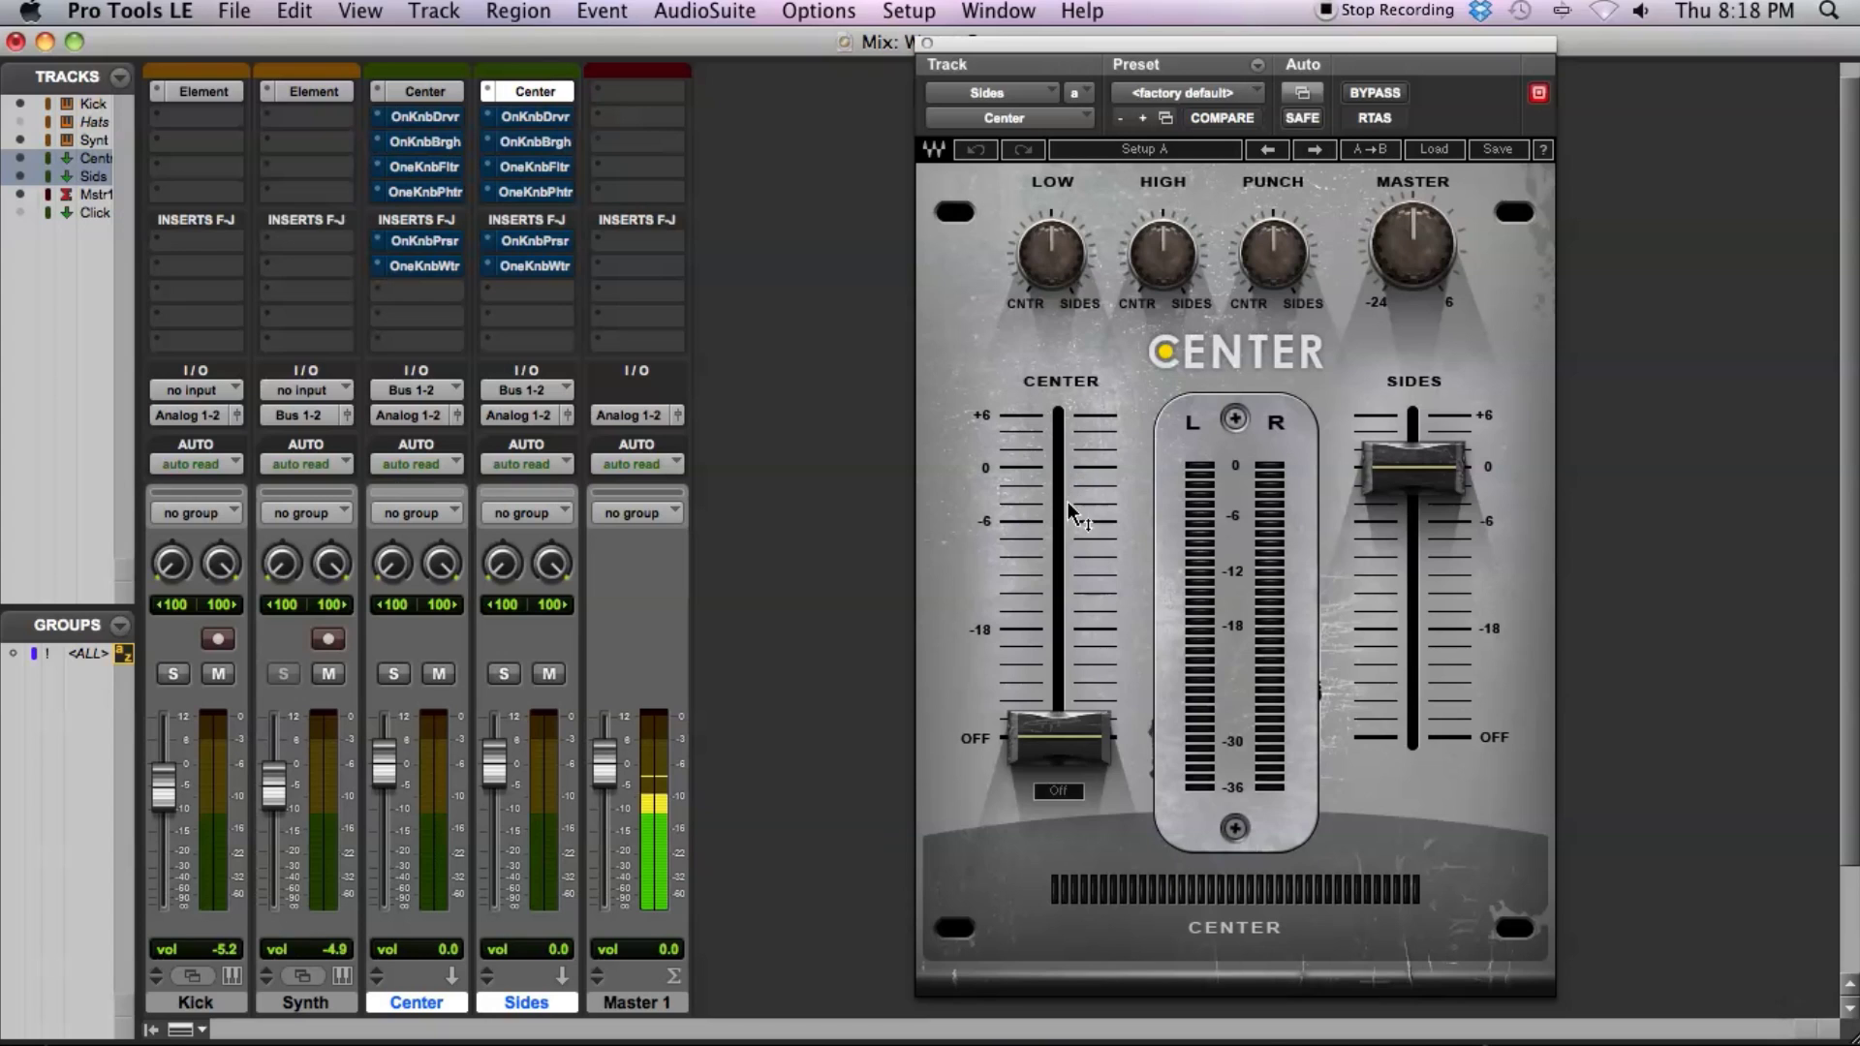
{"action": "mouse_move", "coordinate": [1421, 481]}
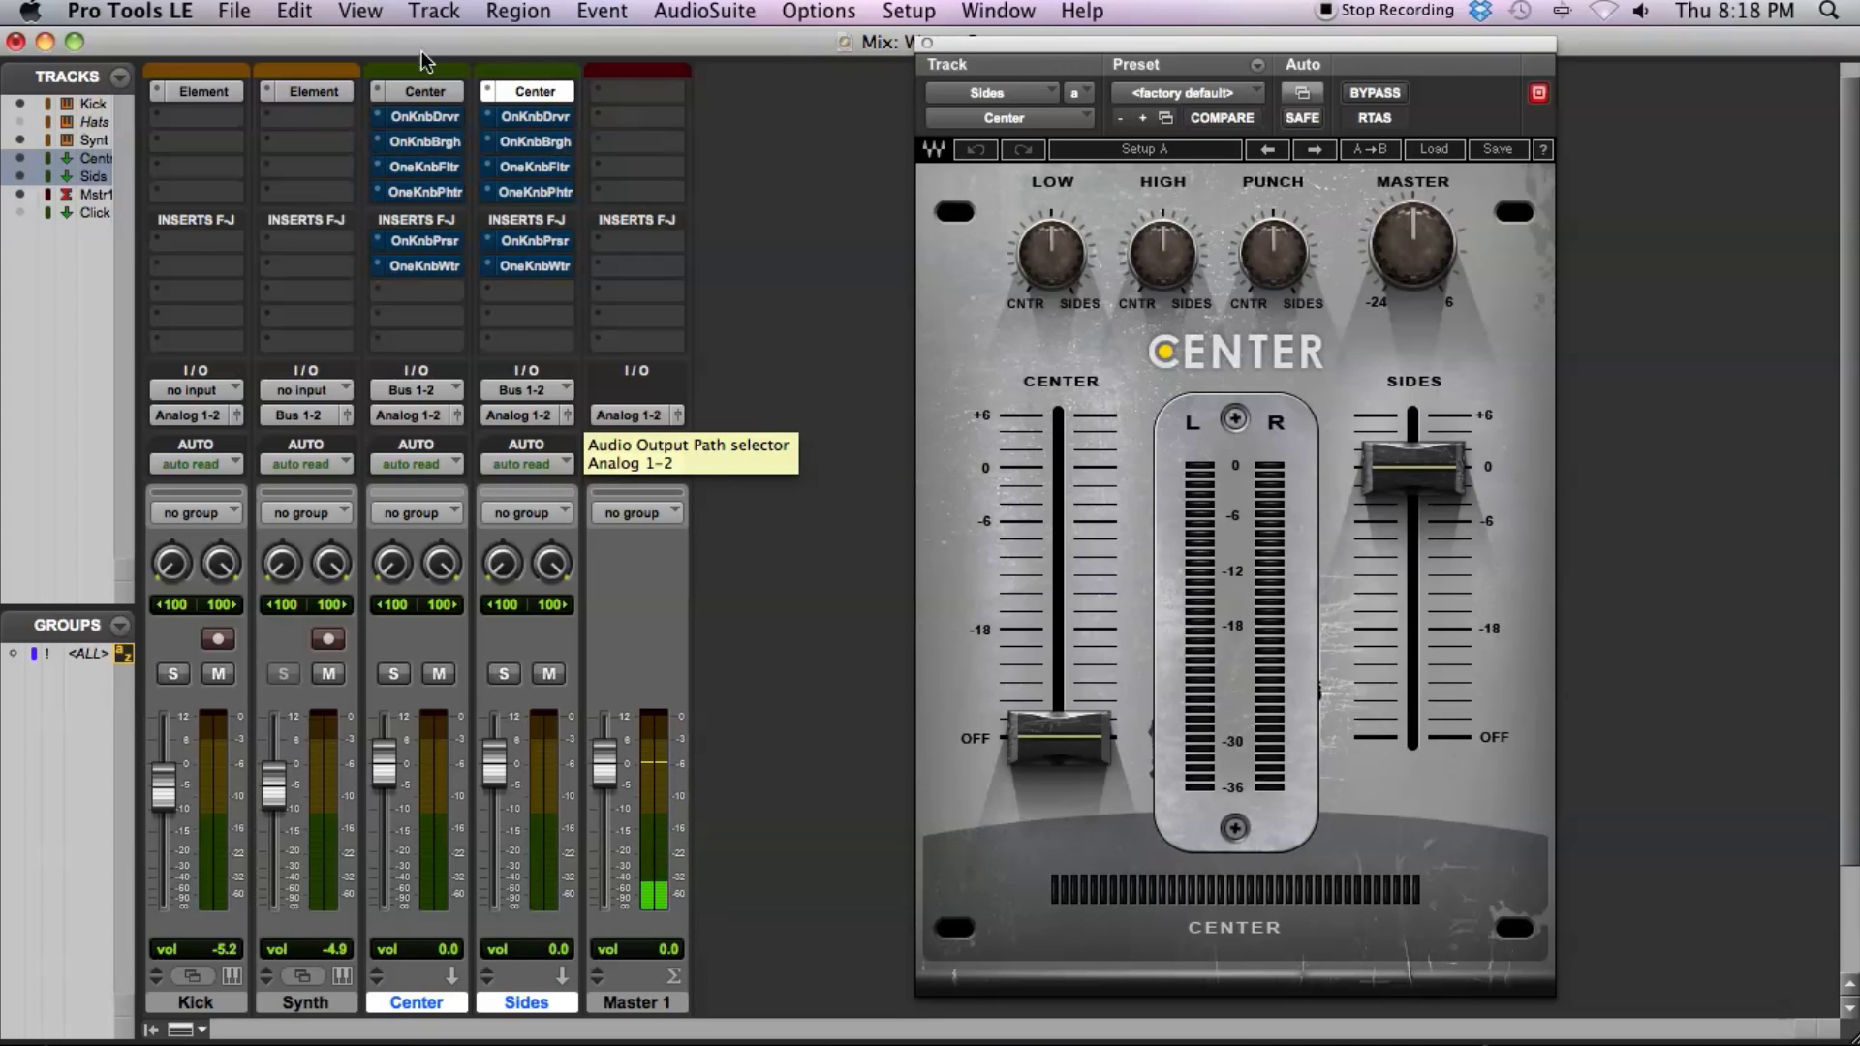
{"action": "left_click", "coordinate": [426, 91]}
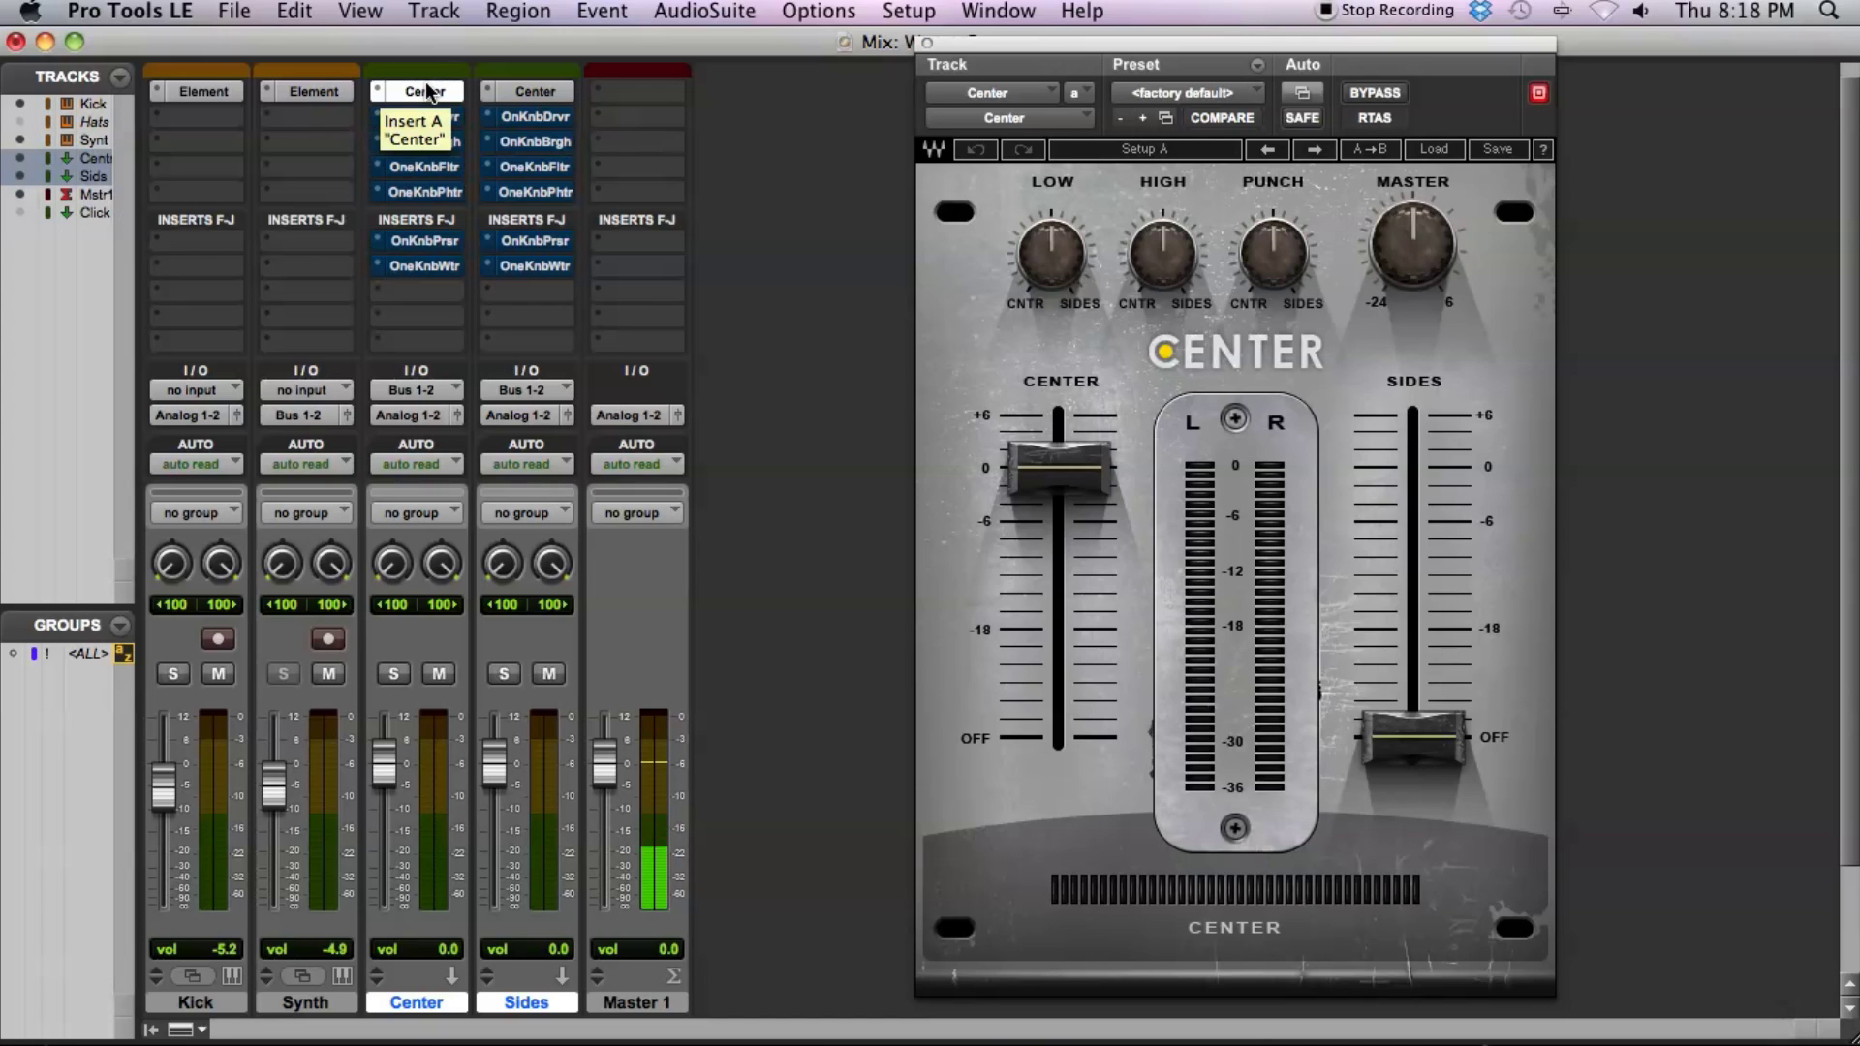
{"action": "left_click", "coordinate": [526, 91]}
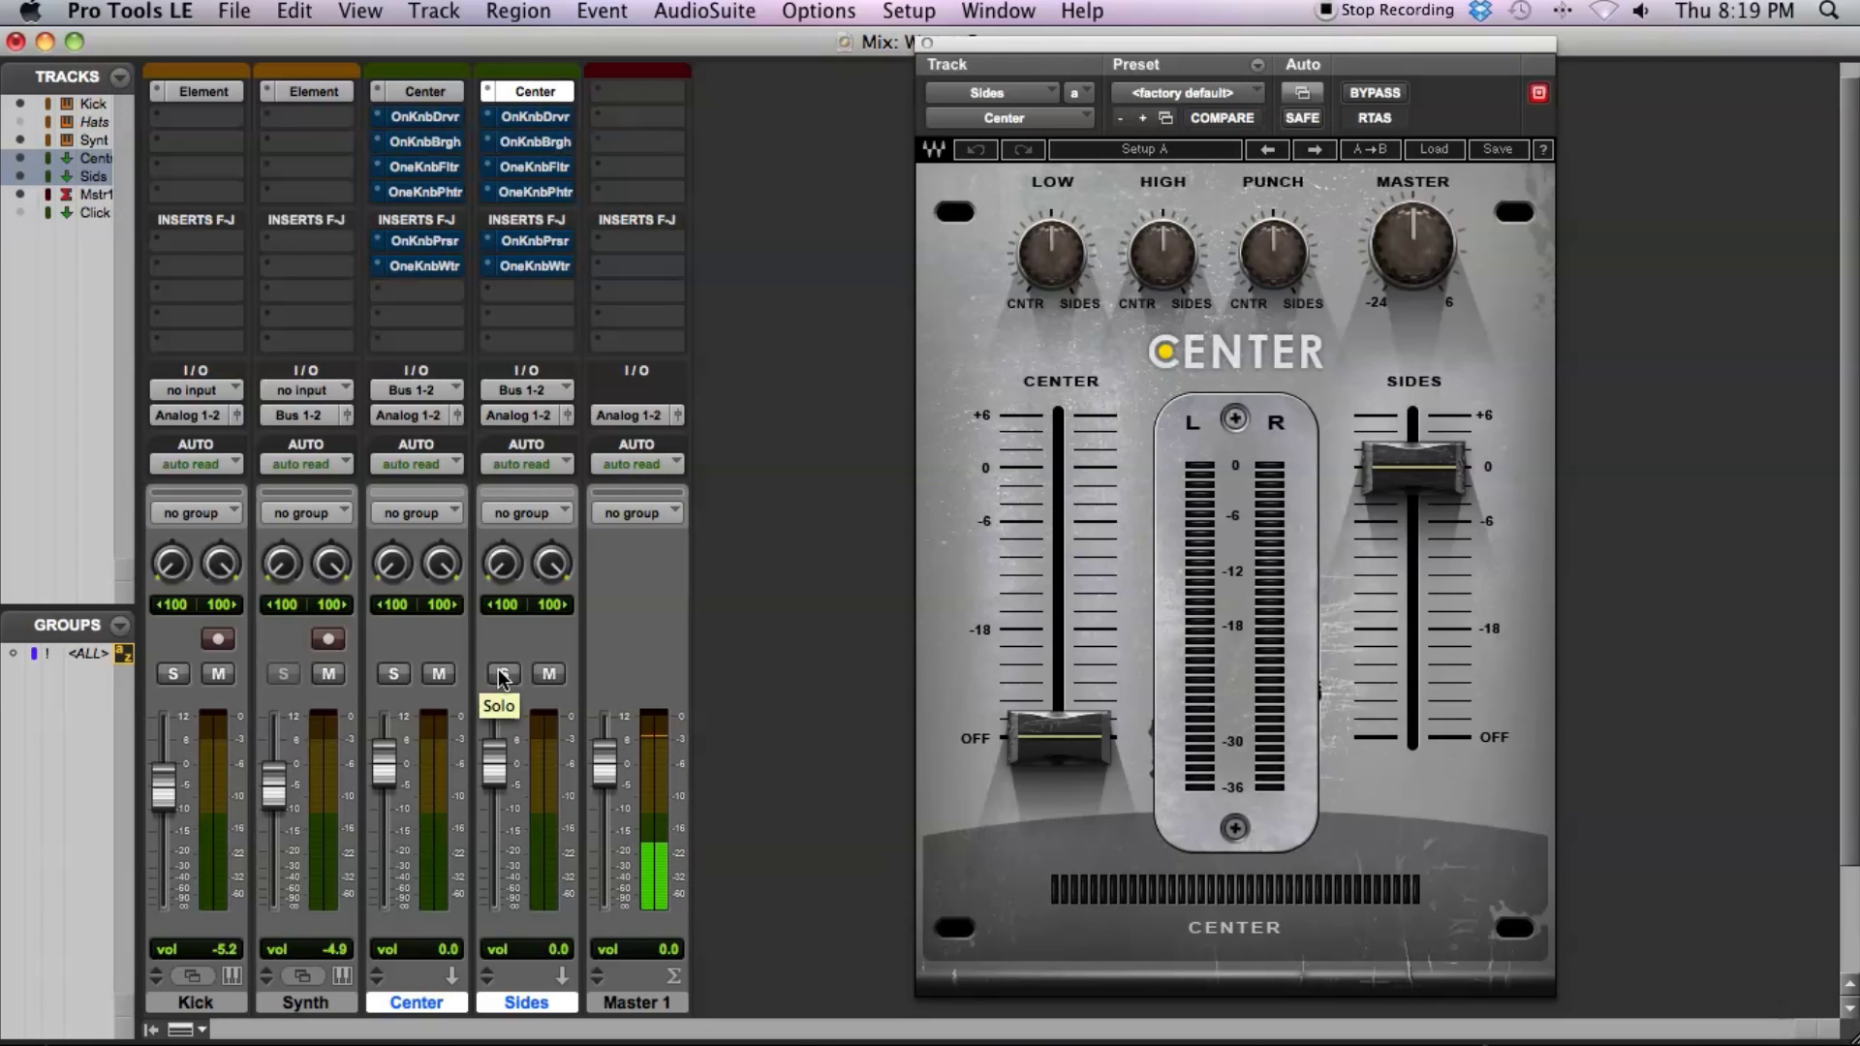
- Solo the Center and Sides tracks alternately to hear each signal alone, leaving both unsoloed
{"action": "left_click", "coordinate": [393, 674]}
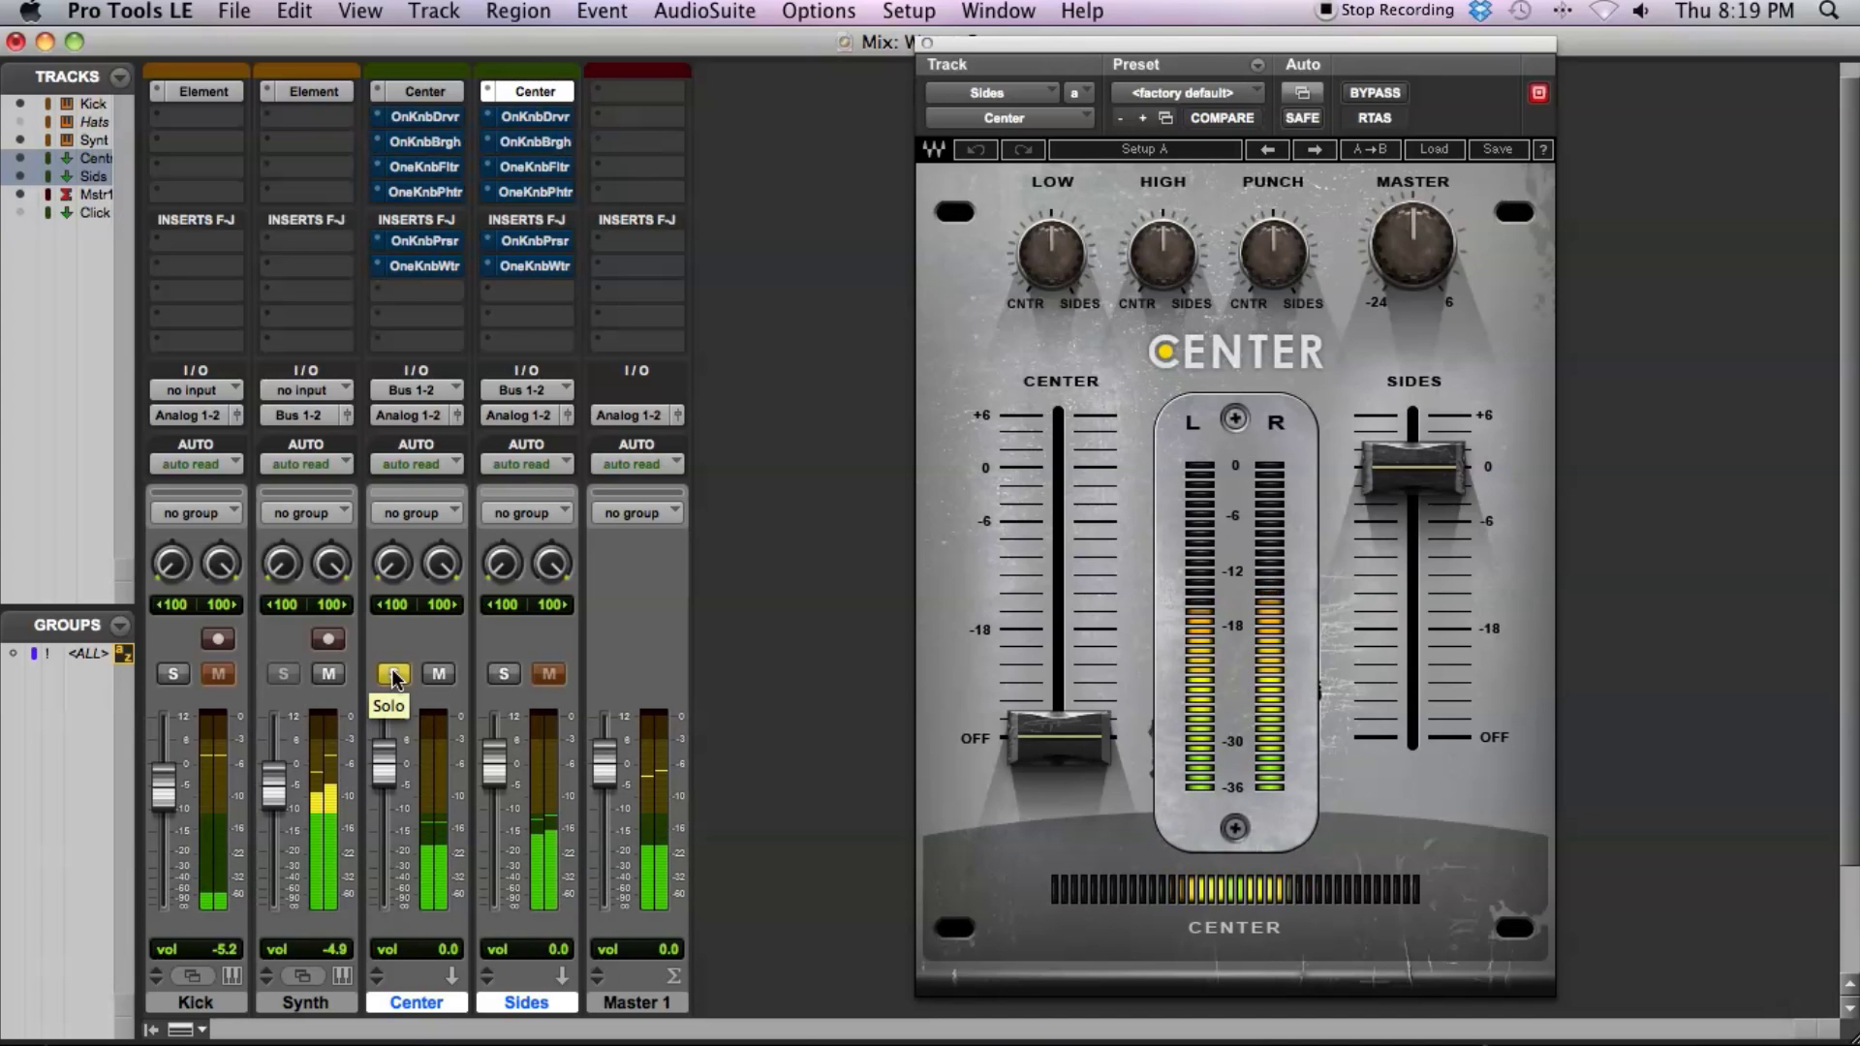
{"action": "left_click", "coordinate": [393, 674]}
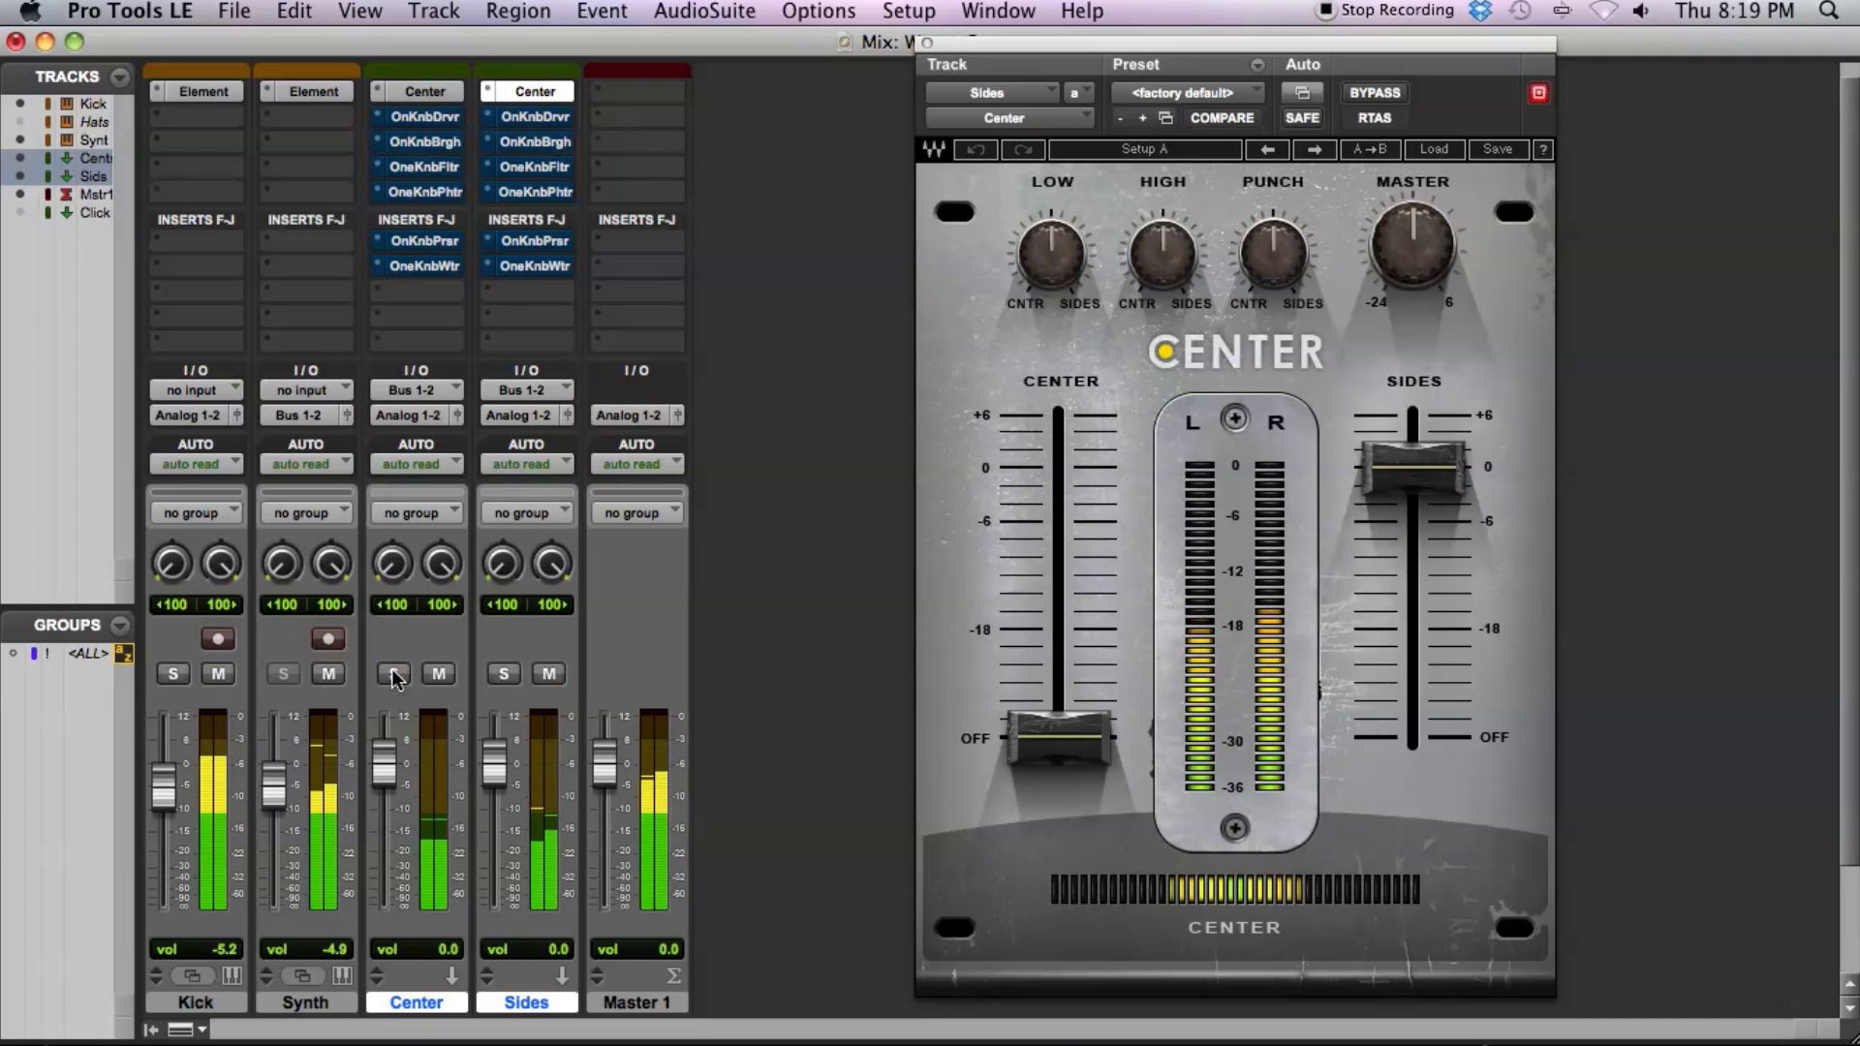
{"action": "left_click", "coordinate": [502, 674]}
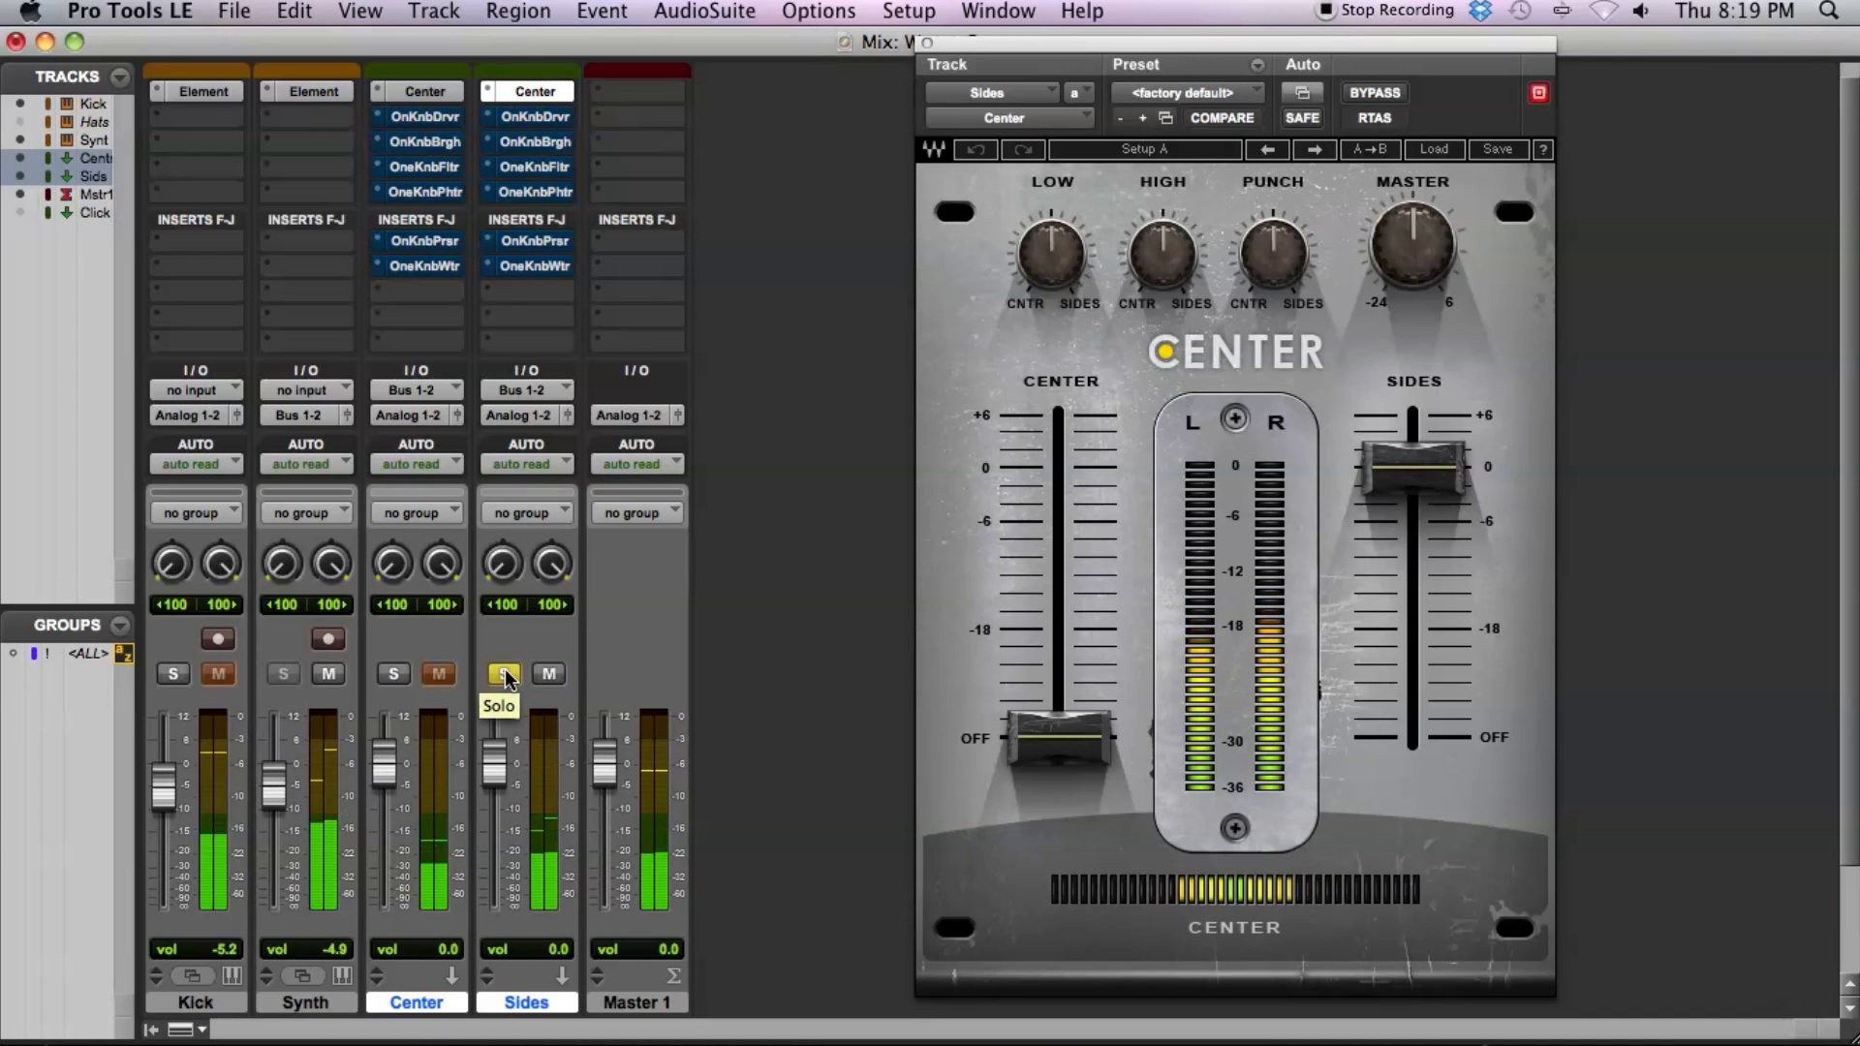
{"action": "left_click", "coordinate": [502, 674]}
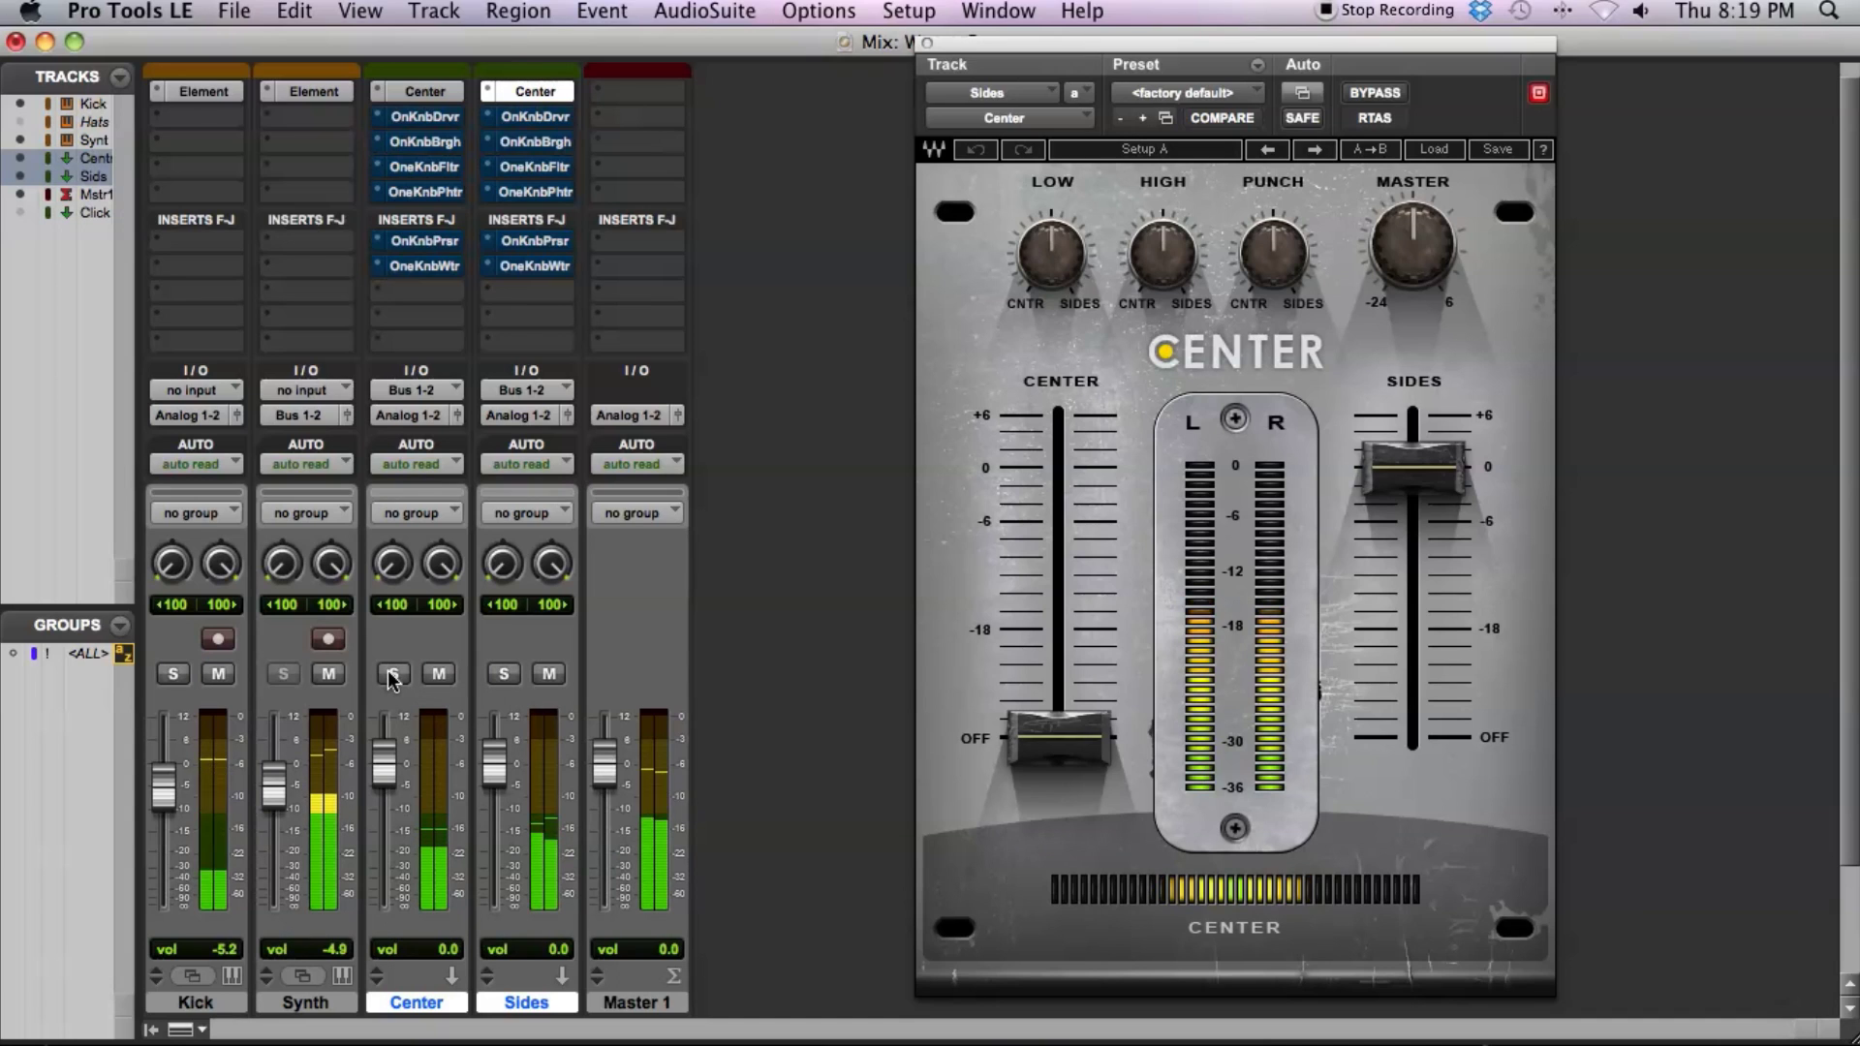
{"action": "left_click", "coordinate": [392, 675]}
{"action": "left_click", "coordinate": [392, 675]}
{"action": "left_click", "coordinate": [503, 674]}
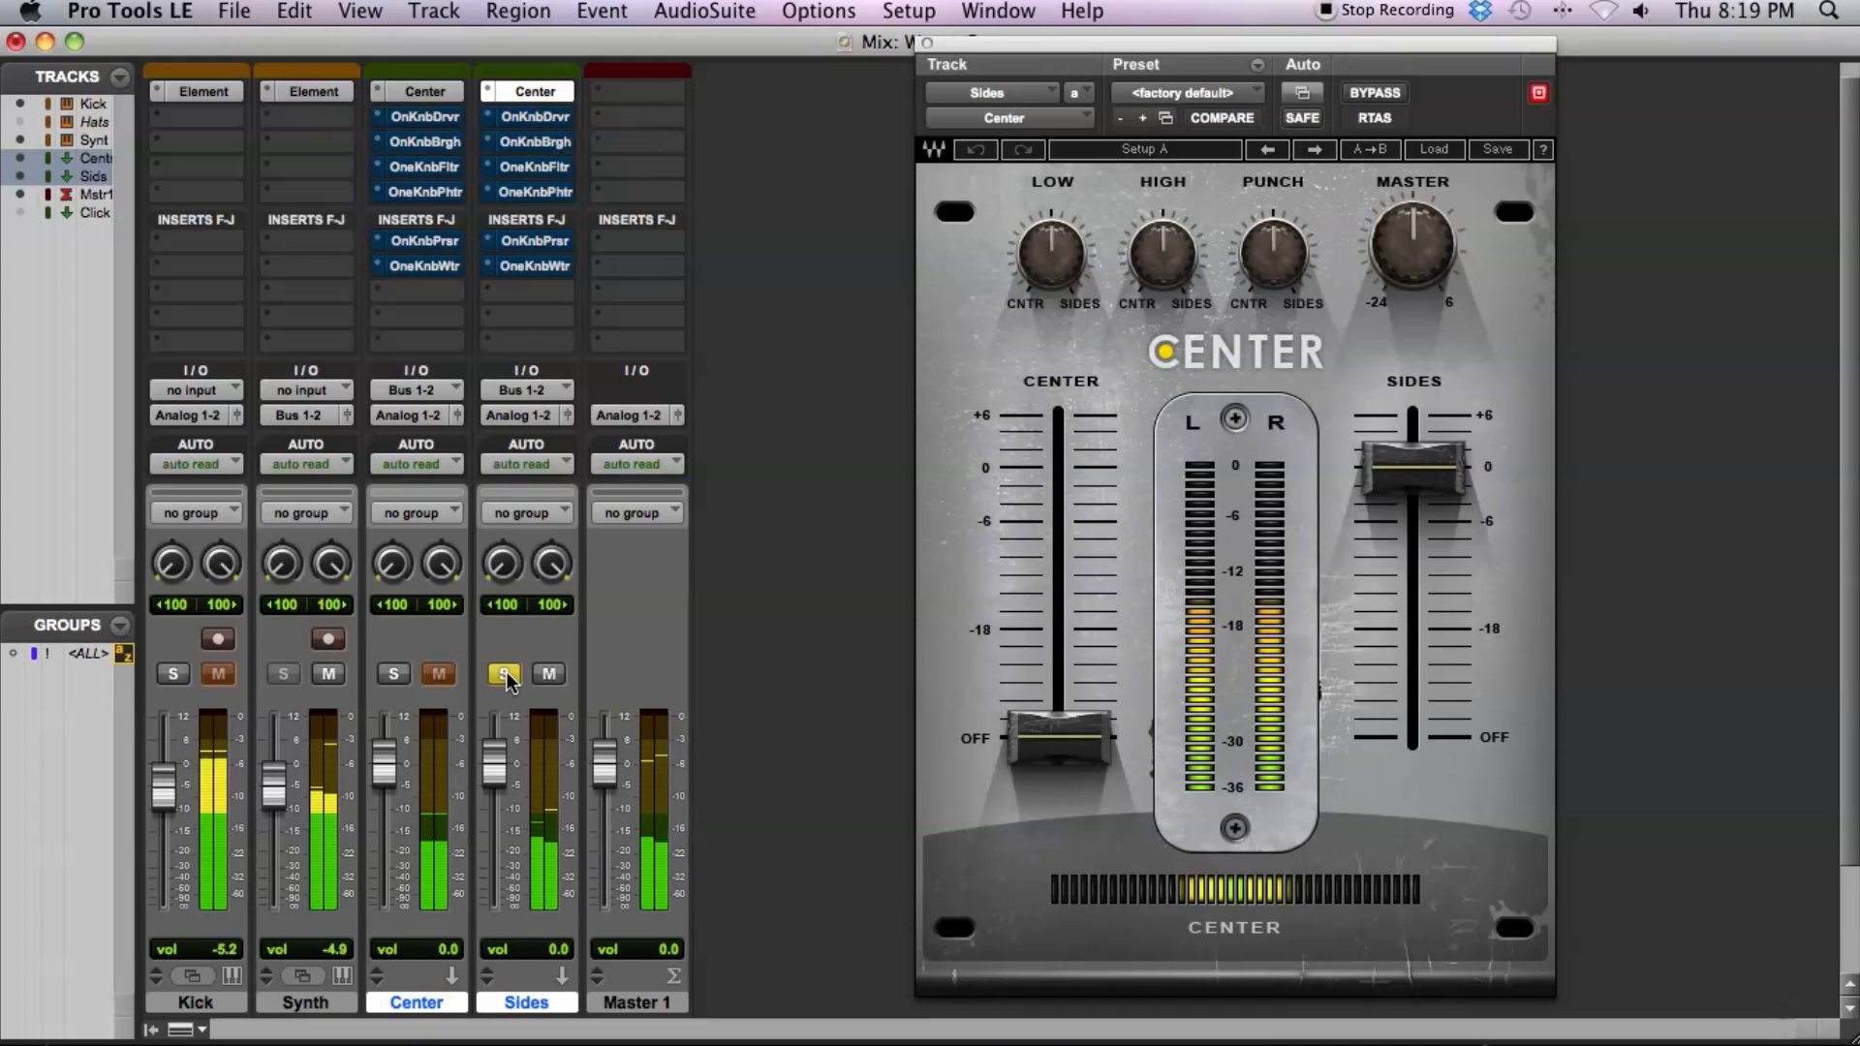
{"action": "left_click", "coordinate": [504, 674]}
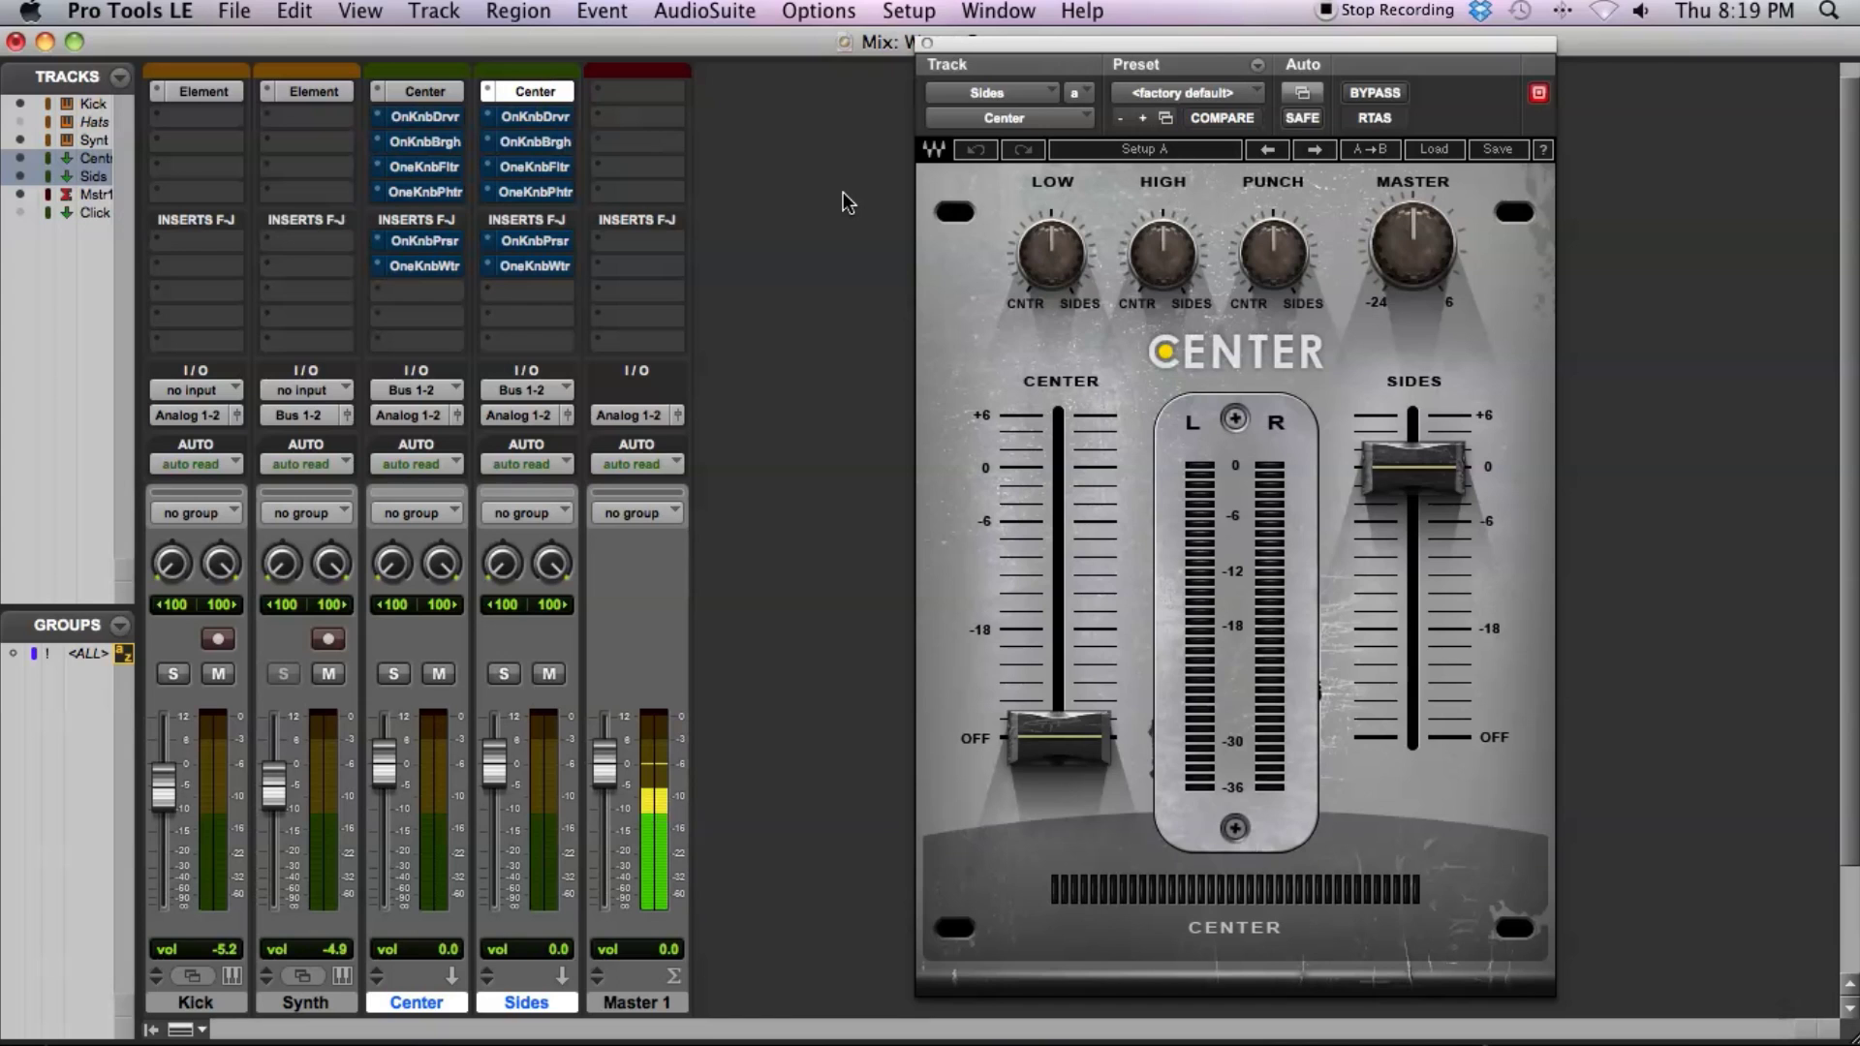
- View the OneKnob Driver on the Center track, the Brighter on the Sides track and the Filter on the Center track
{"action": "left_click", "coordinate": [447, 118]}
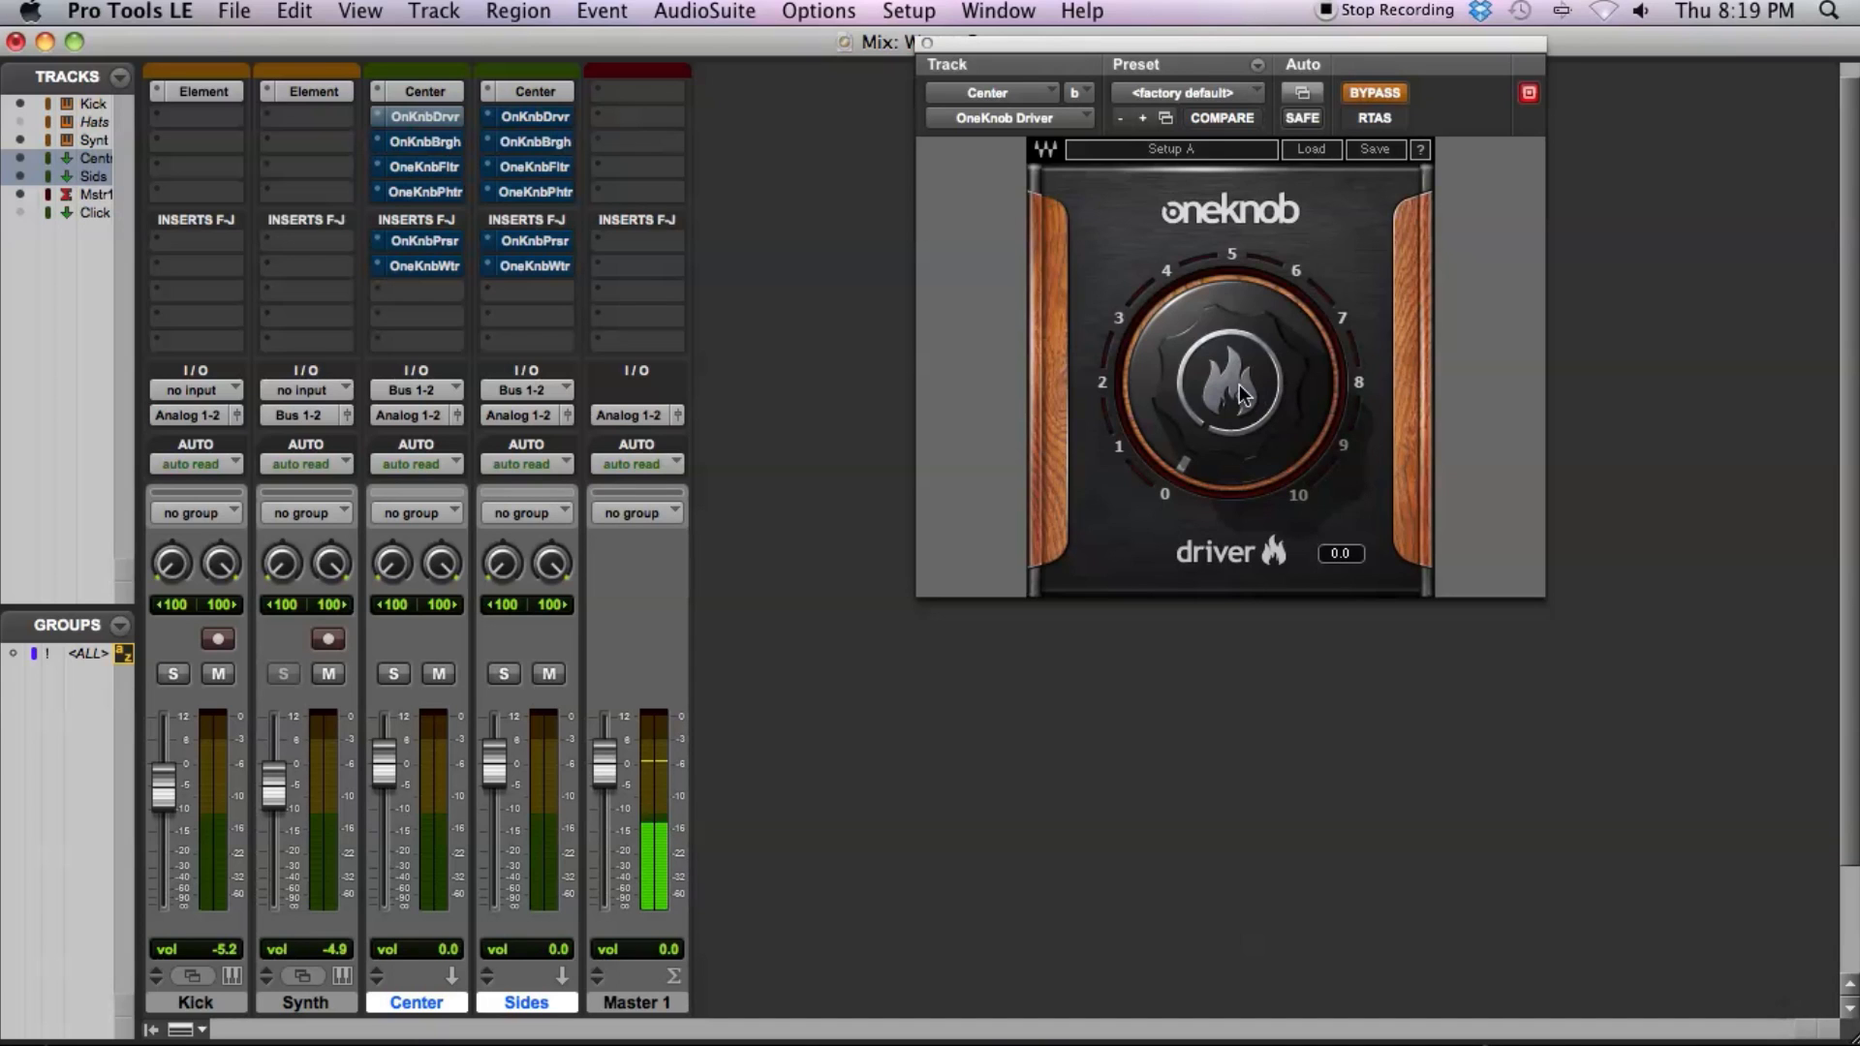
{"action": "left_click", "coordinate": [548, 144]}
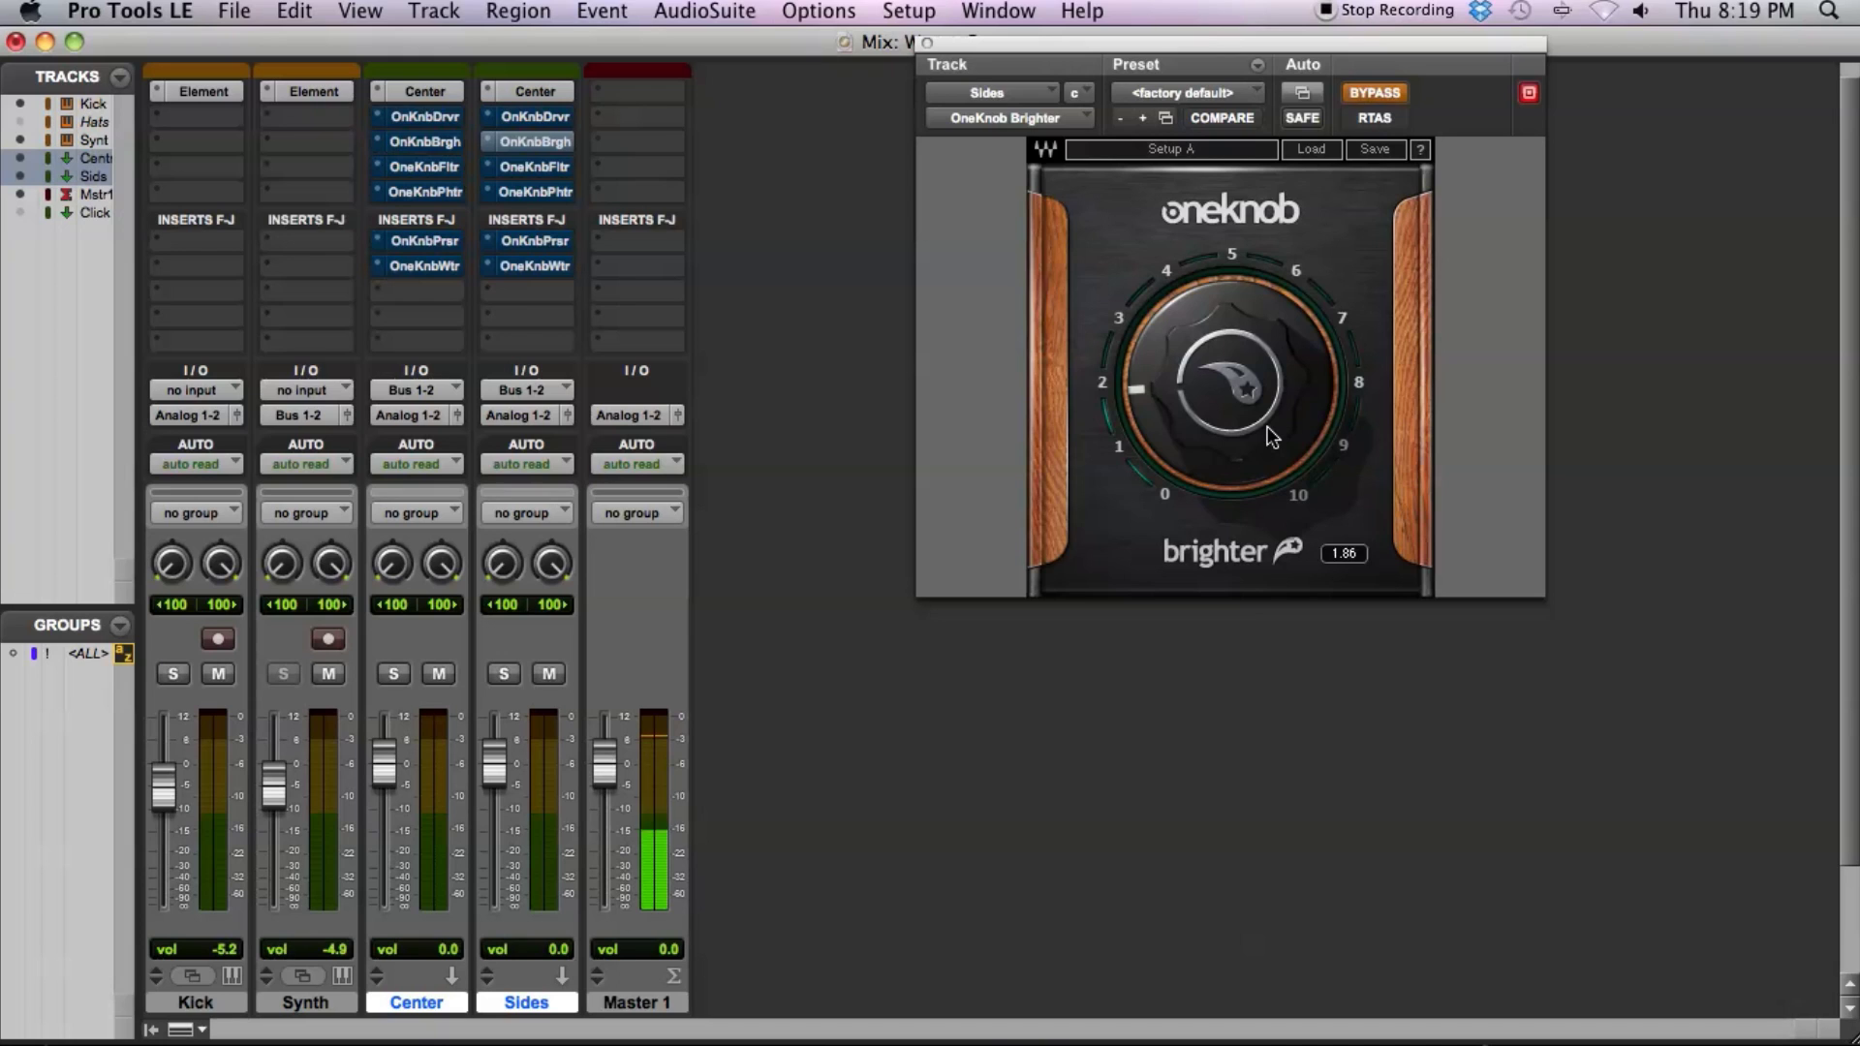
{"action": "left_click", "coordinate": [439, 167]}
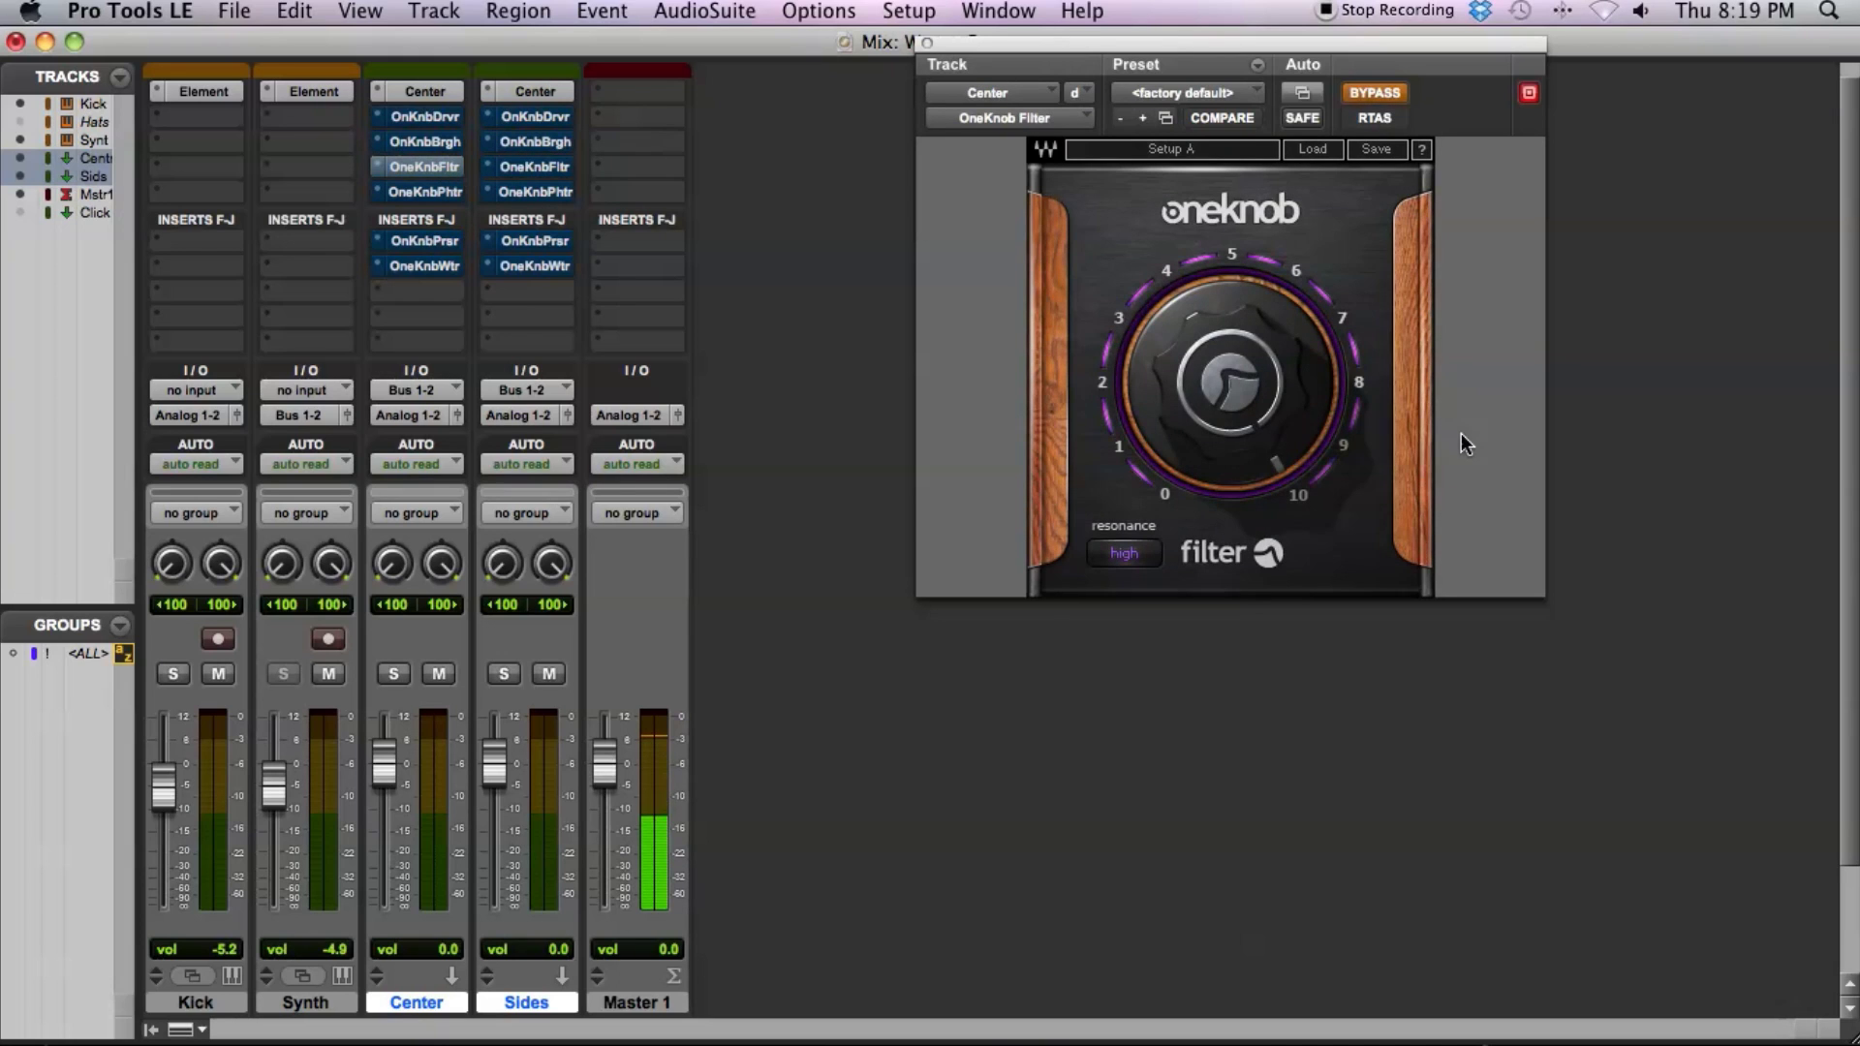
{"action": "mouse_move", "coordinate": [1287, 425]}
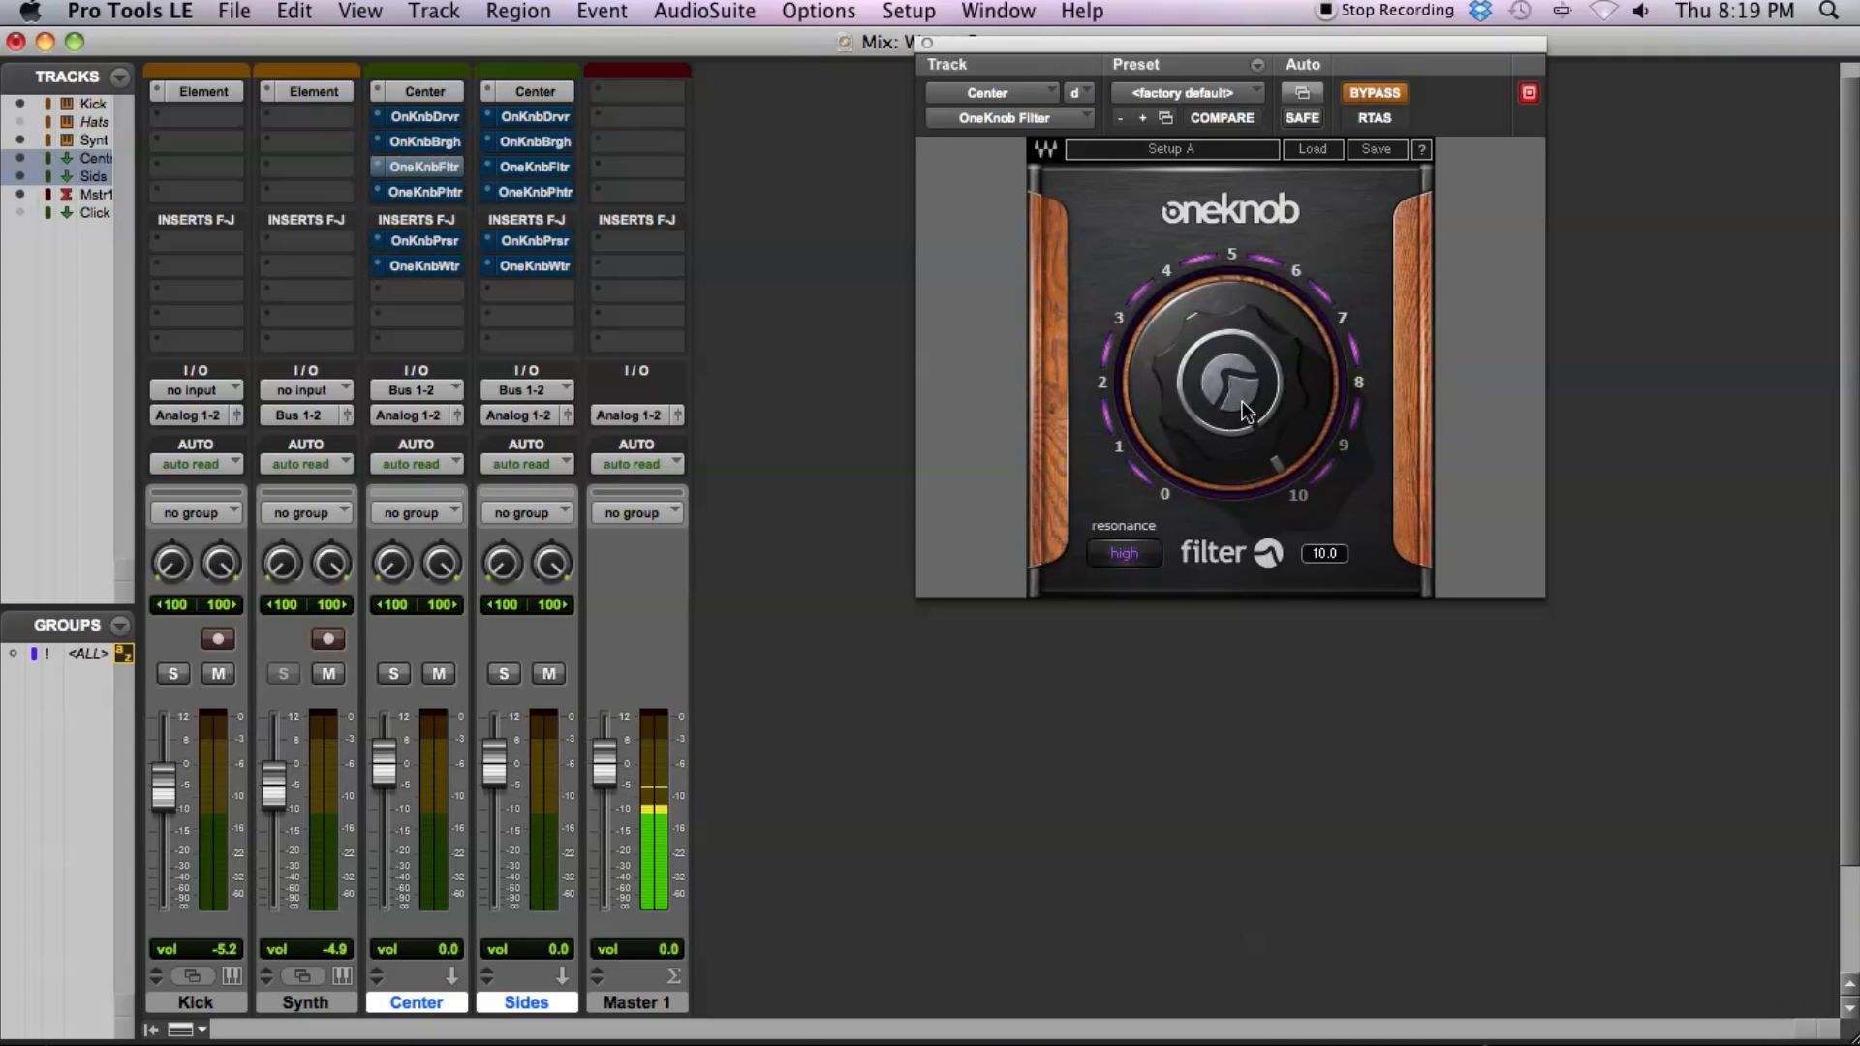
- Audition the OneKnob Driver on the Center track by enabling it and sweeping its knob, returning to 0.0 and bypassing it again
{"action": "left_click", "coordinate": [432, 114]}
{"action": "left_click", "coordinate": [1373, 89]}
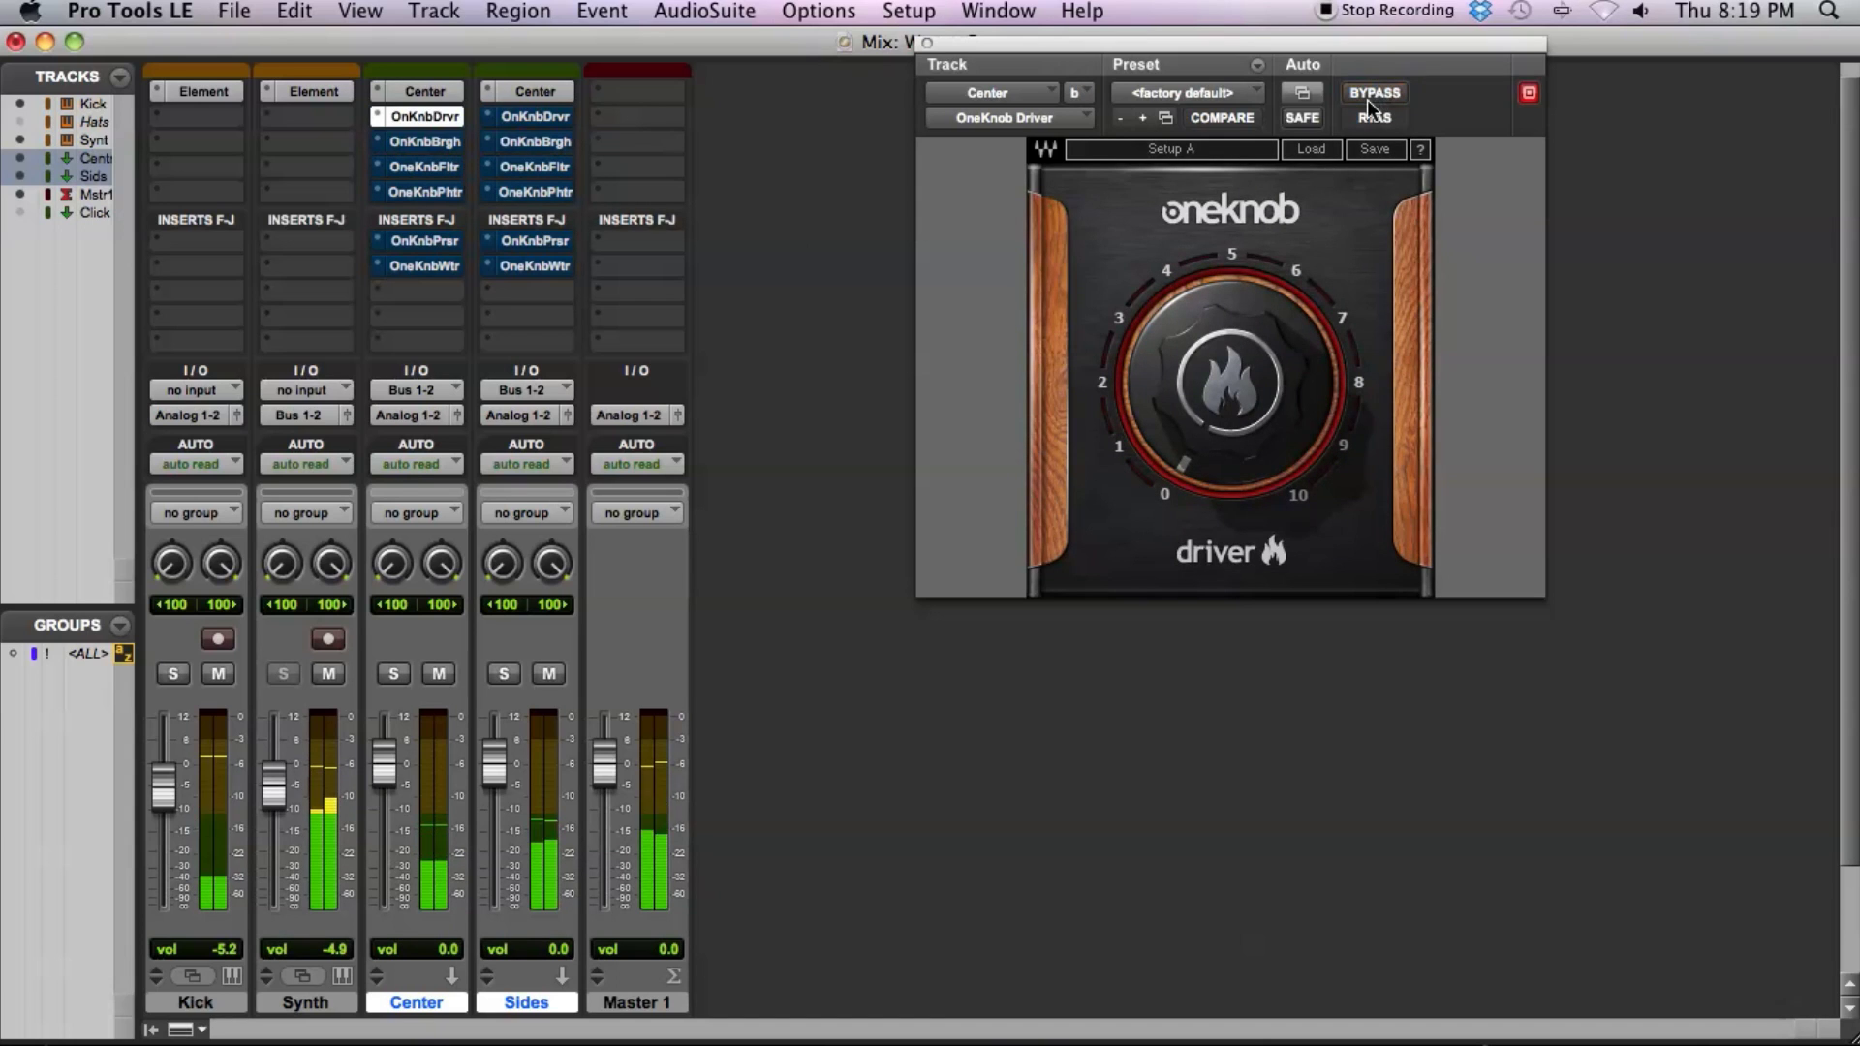
{"action": "mouse_move", "coordinate": [1228, 388]}
{"action": "left_mouse_down"}
{"action": "mouse_move", "coordinate": [1228, 335]}
{"action": "mouse_move", "coordinate": [1228, 387]}
{"action": "left_mouse_up"}
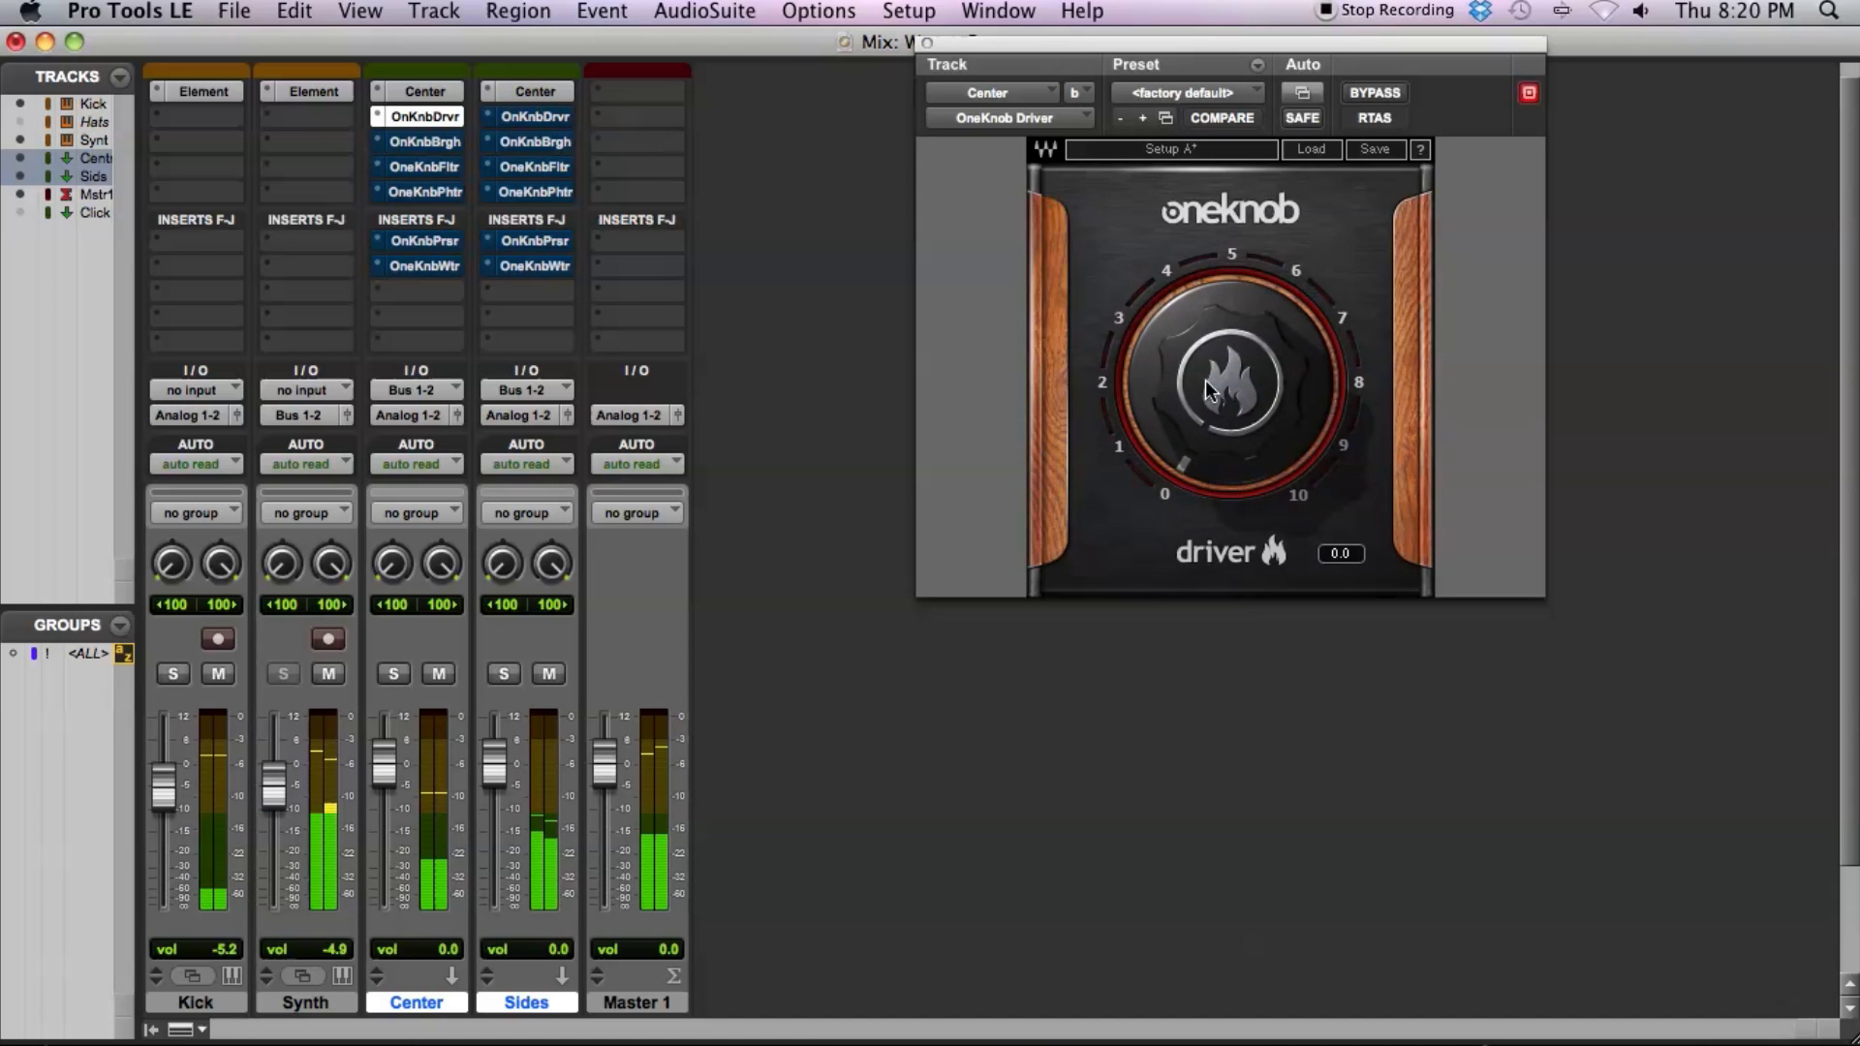
{"action": "left_click", "coordinate": [424, 116], "text": "super"}
- Audition the OneKnob Driver on the Sides track by enabling it and sweeping its knob, returning to 0.0 and bypassing it again
{"action": "left_click", "coordinate": [523, 118]}
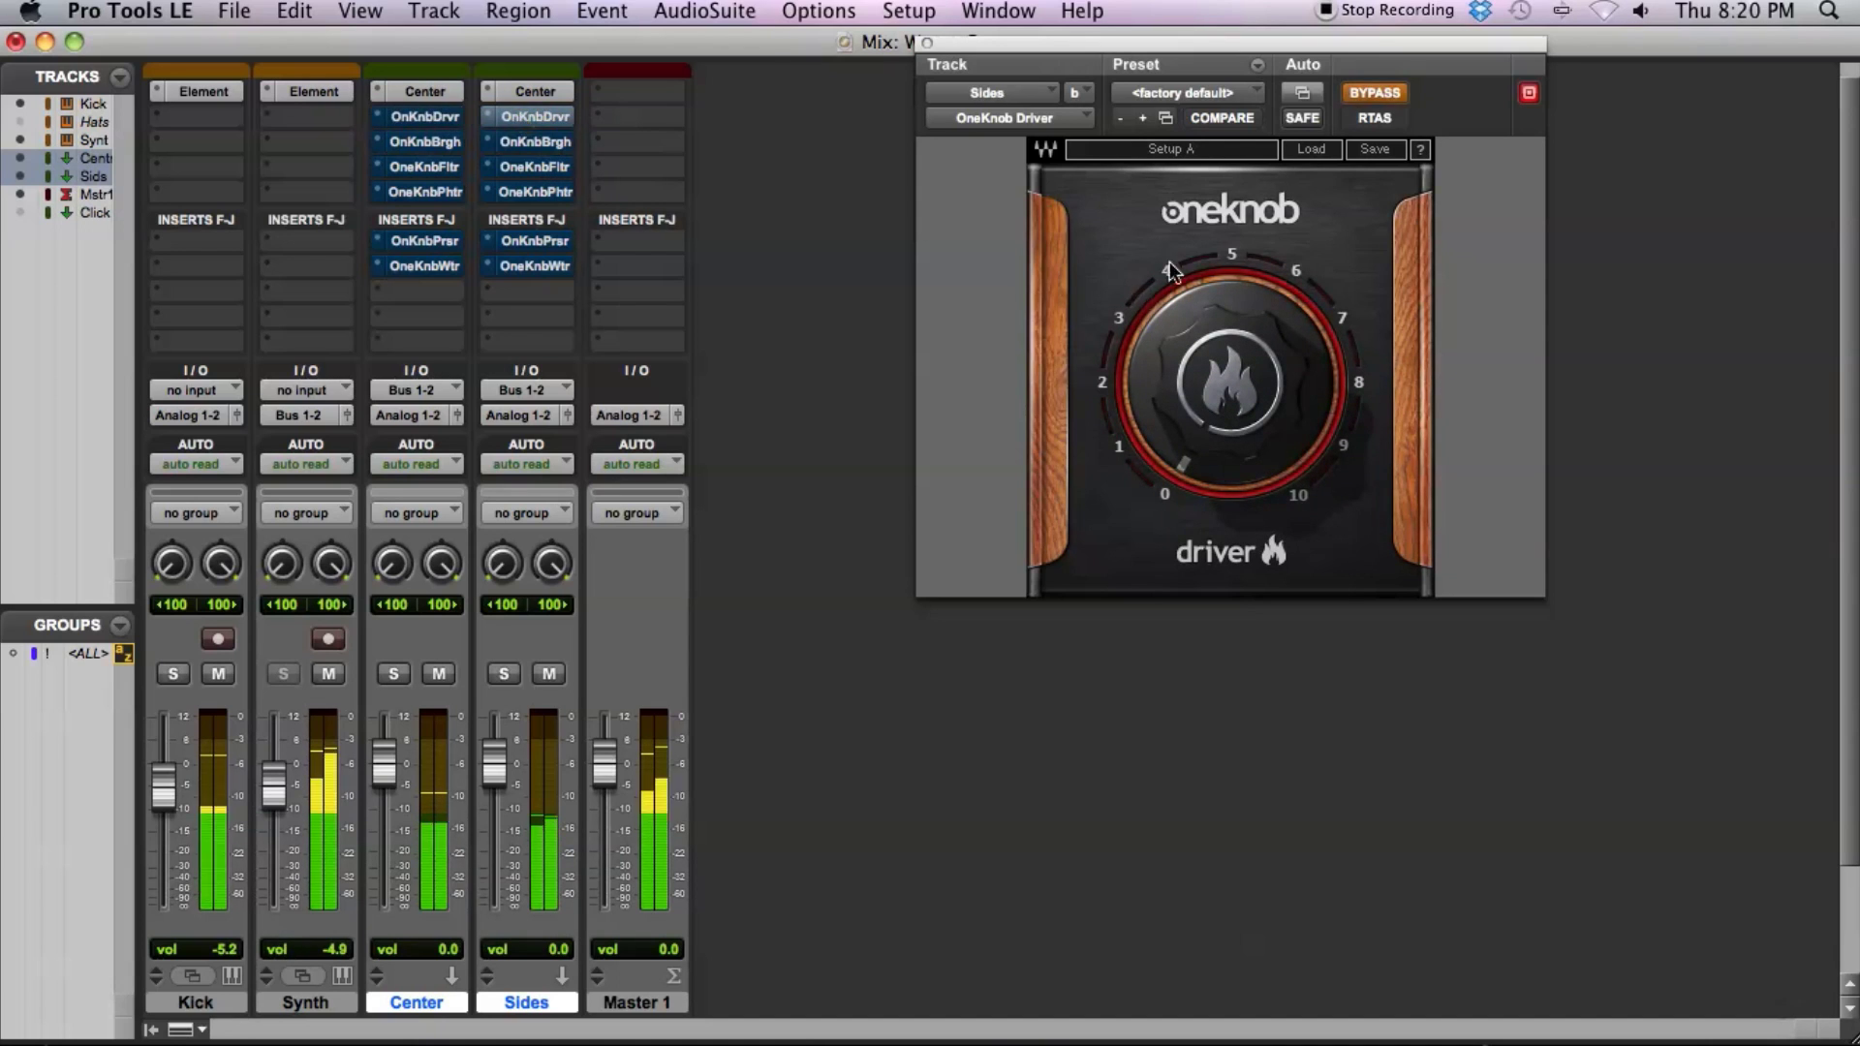
{"action": "left_click", "coordinate": [1373, 94]}
{"action": "mouse_move", "coordinate": [1298, 348]}
{"action": "left_mouse_down"}
{"action": "mouse_move", "coordinate": [1297, 293]}
{"action": "mouse_move", "coordinate": [1297, 325]}
{"action": "left_mouse_up"}
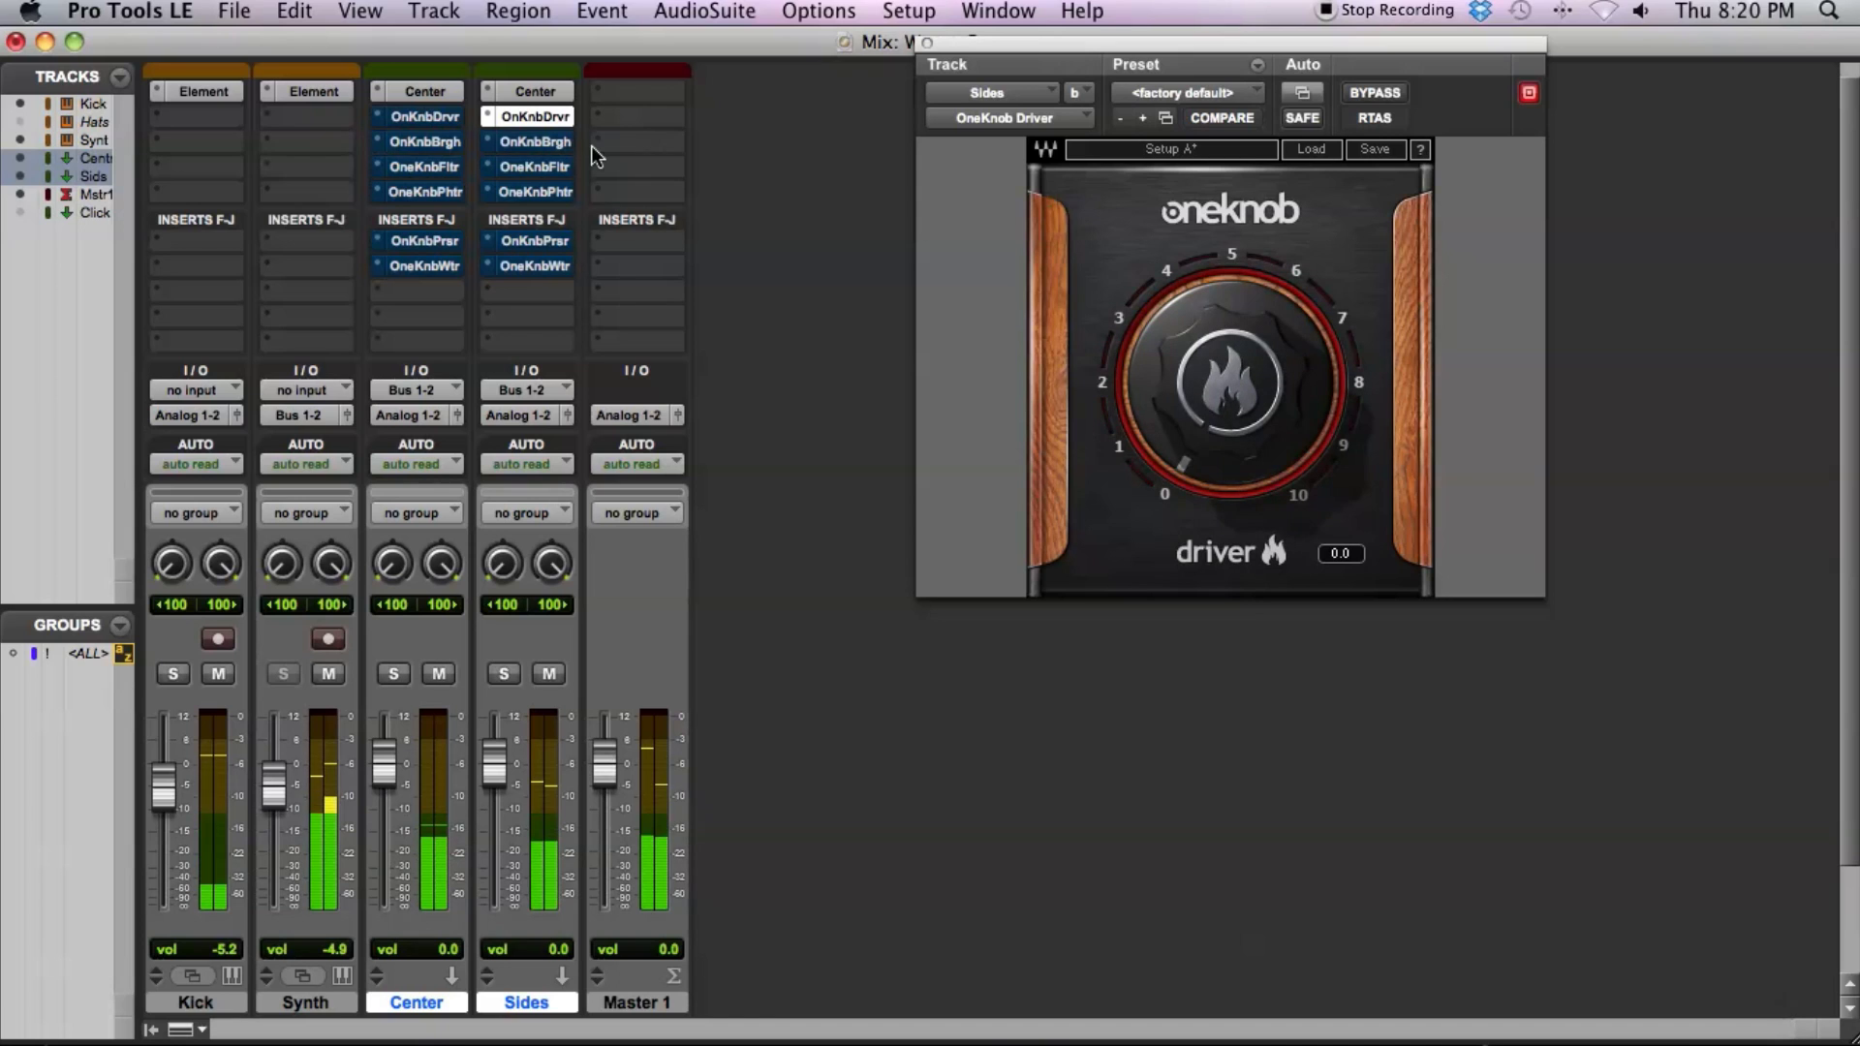
{"action": "left_click", "coordinate": [558, 120], "text": "super"}
- Audition the OneKnob Brighter on the Sides track, leaving its knob at 0.00 and the plugin bypassed
{"action": "left_click", "coordinate": [552, 144]}
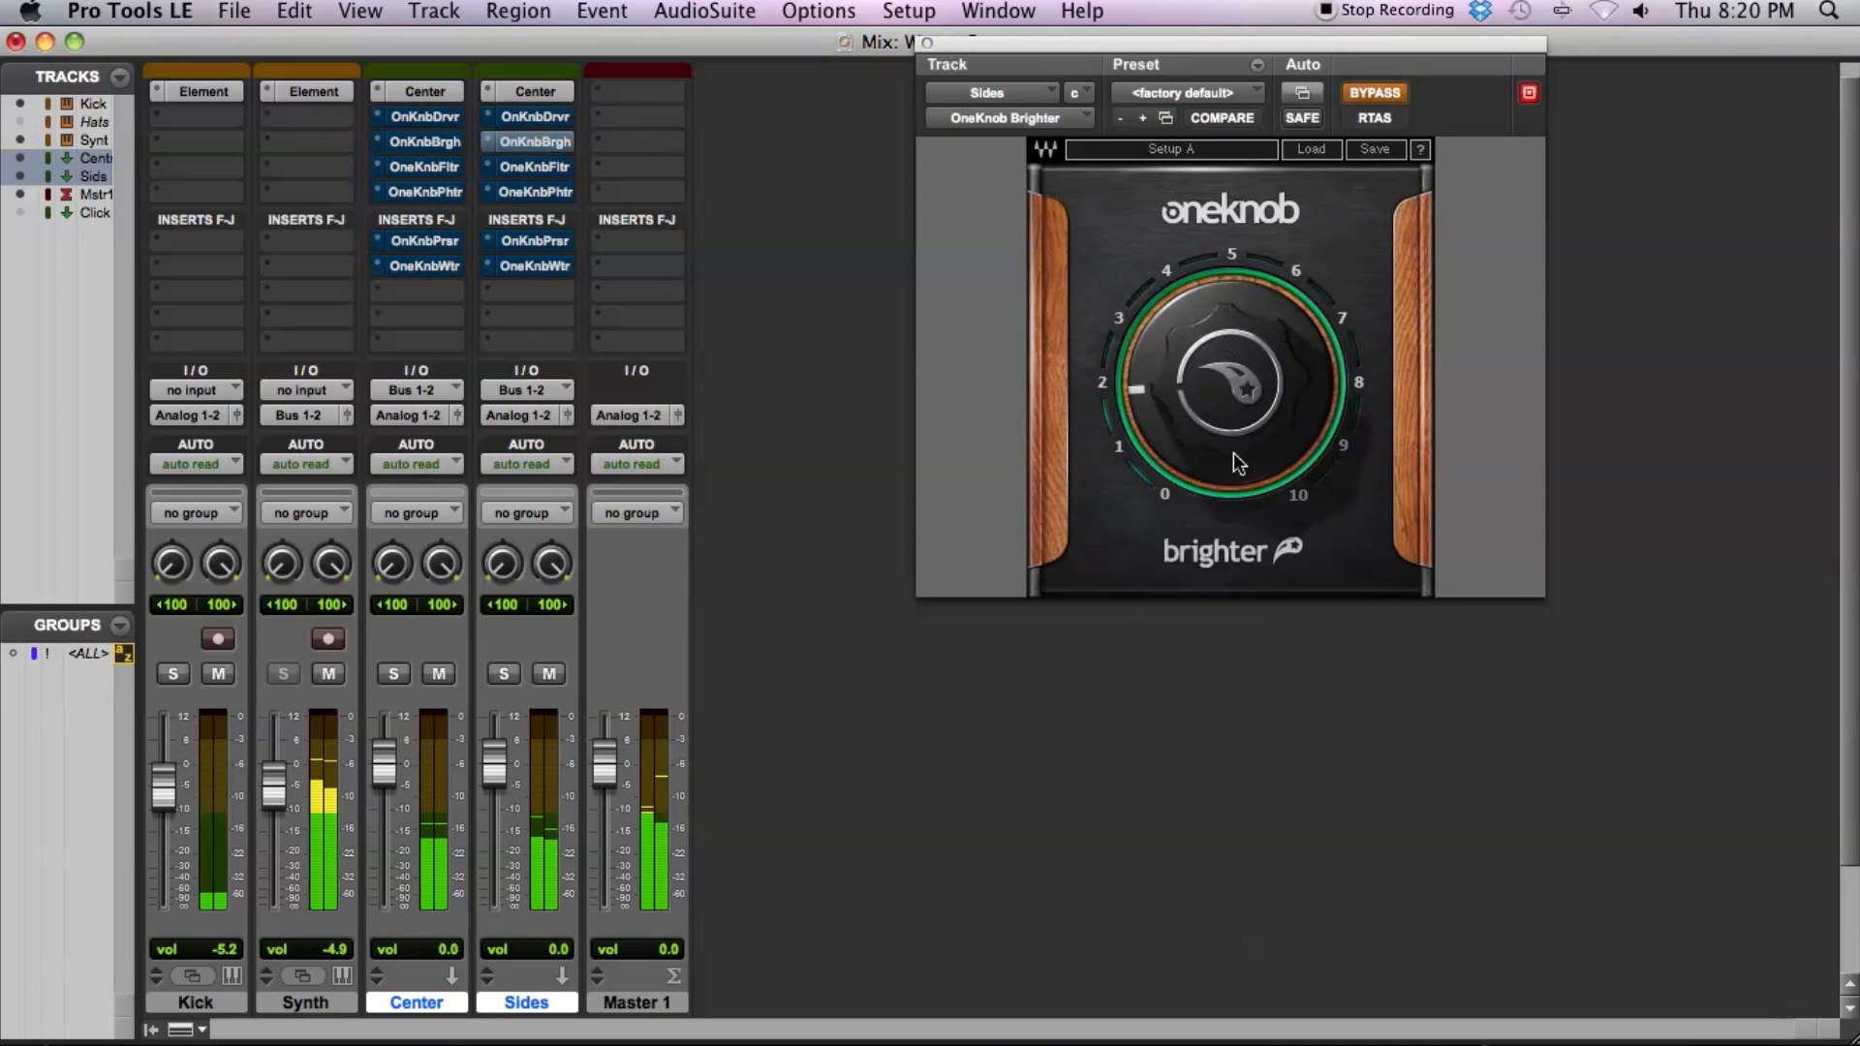
{"action": "left_click", "coordinate": [1395, 96]}
{"action": "left_click_drag", "start_coordinate": [1230, 387], "coordinate": [1230, 426]}
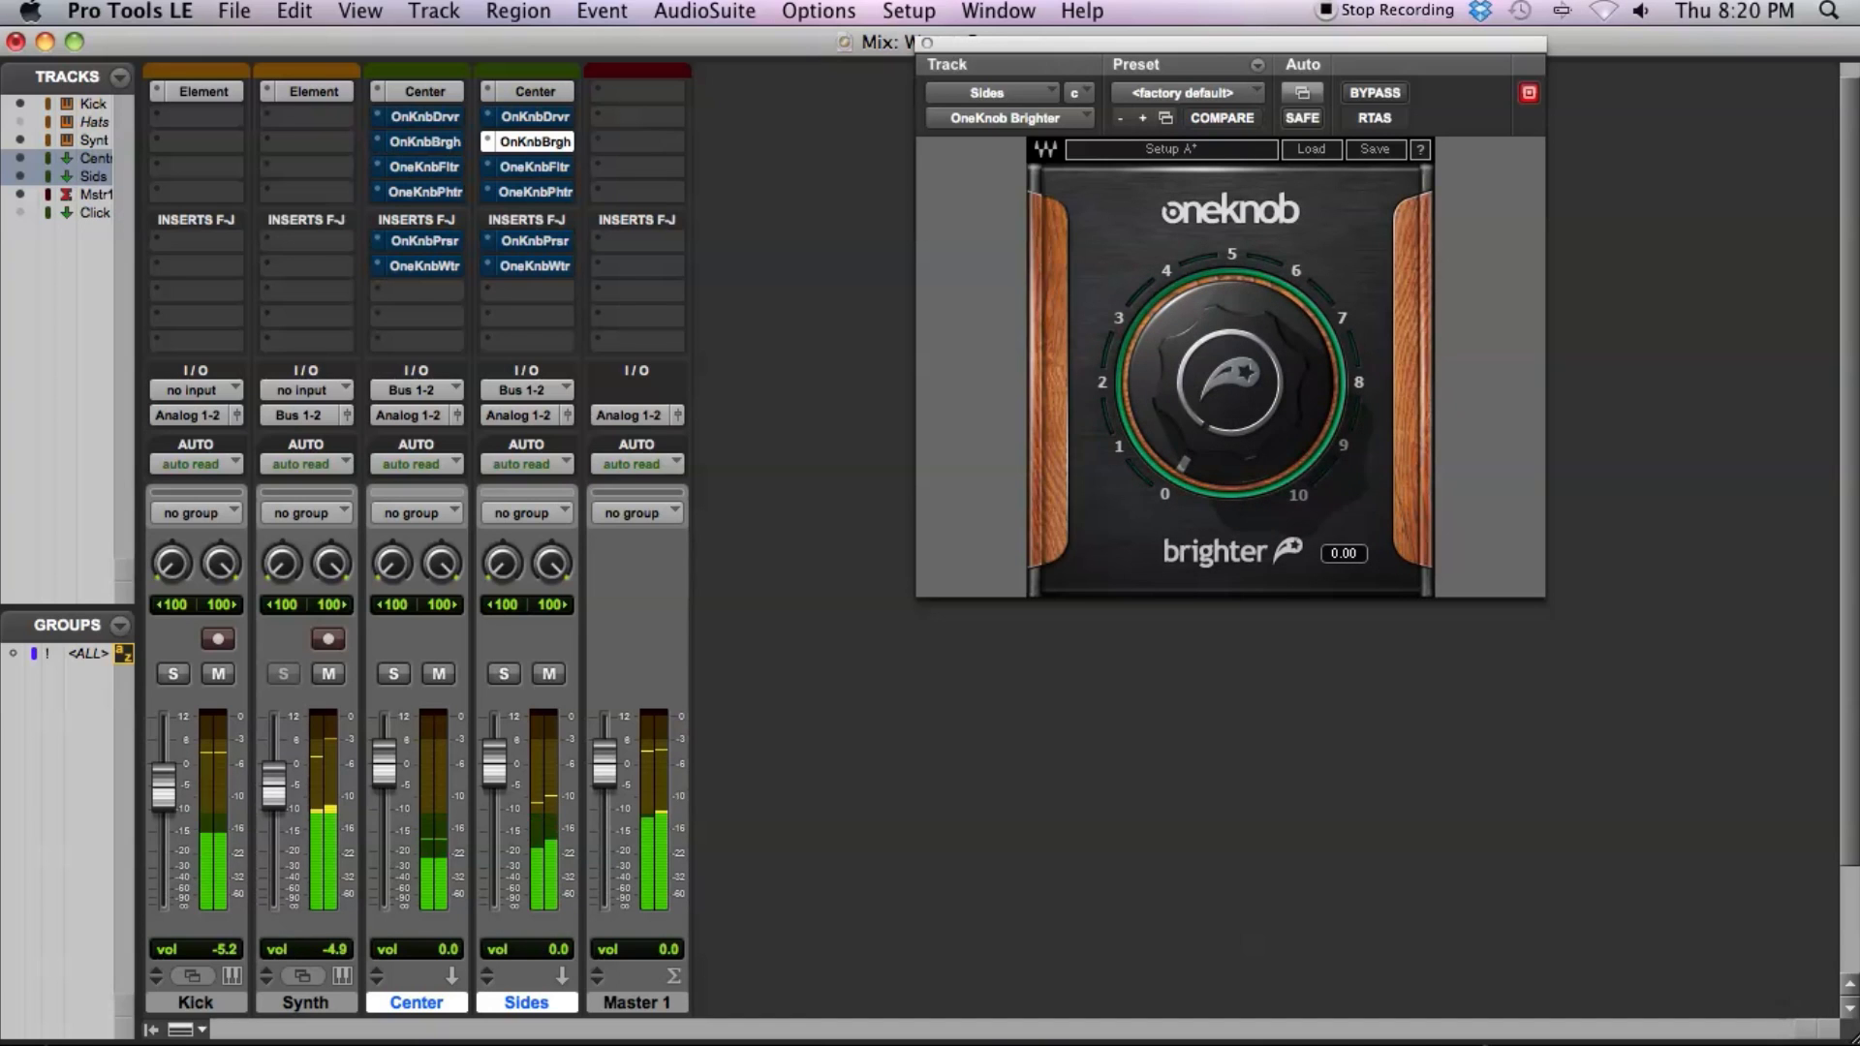
{"action": "left_click", "coordinate": [532, 137], "text": "super"}
- Audition the OneKnob Filter on the Center track by sweeping its knob, returning it to 10.0 and bypassing the plugin again
{"action": "left_click", "coordinate": [424, 167]}
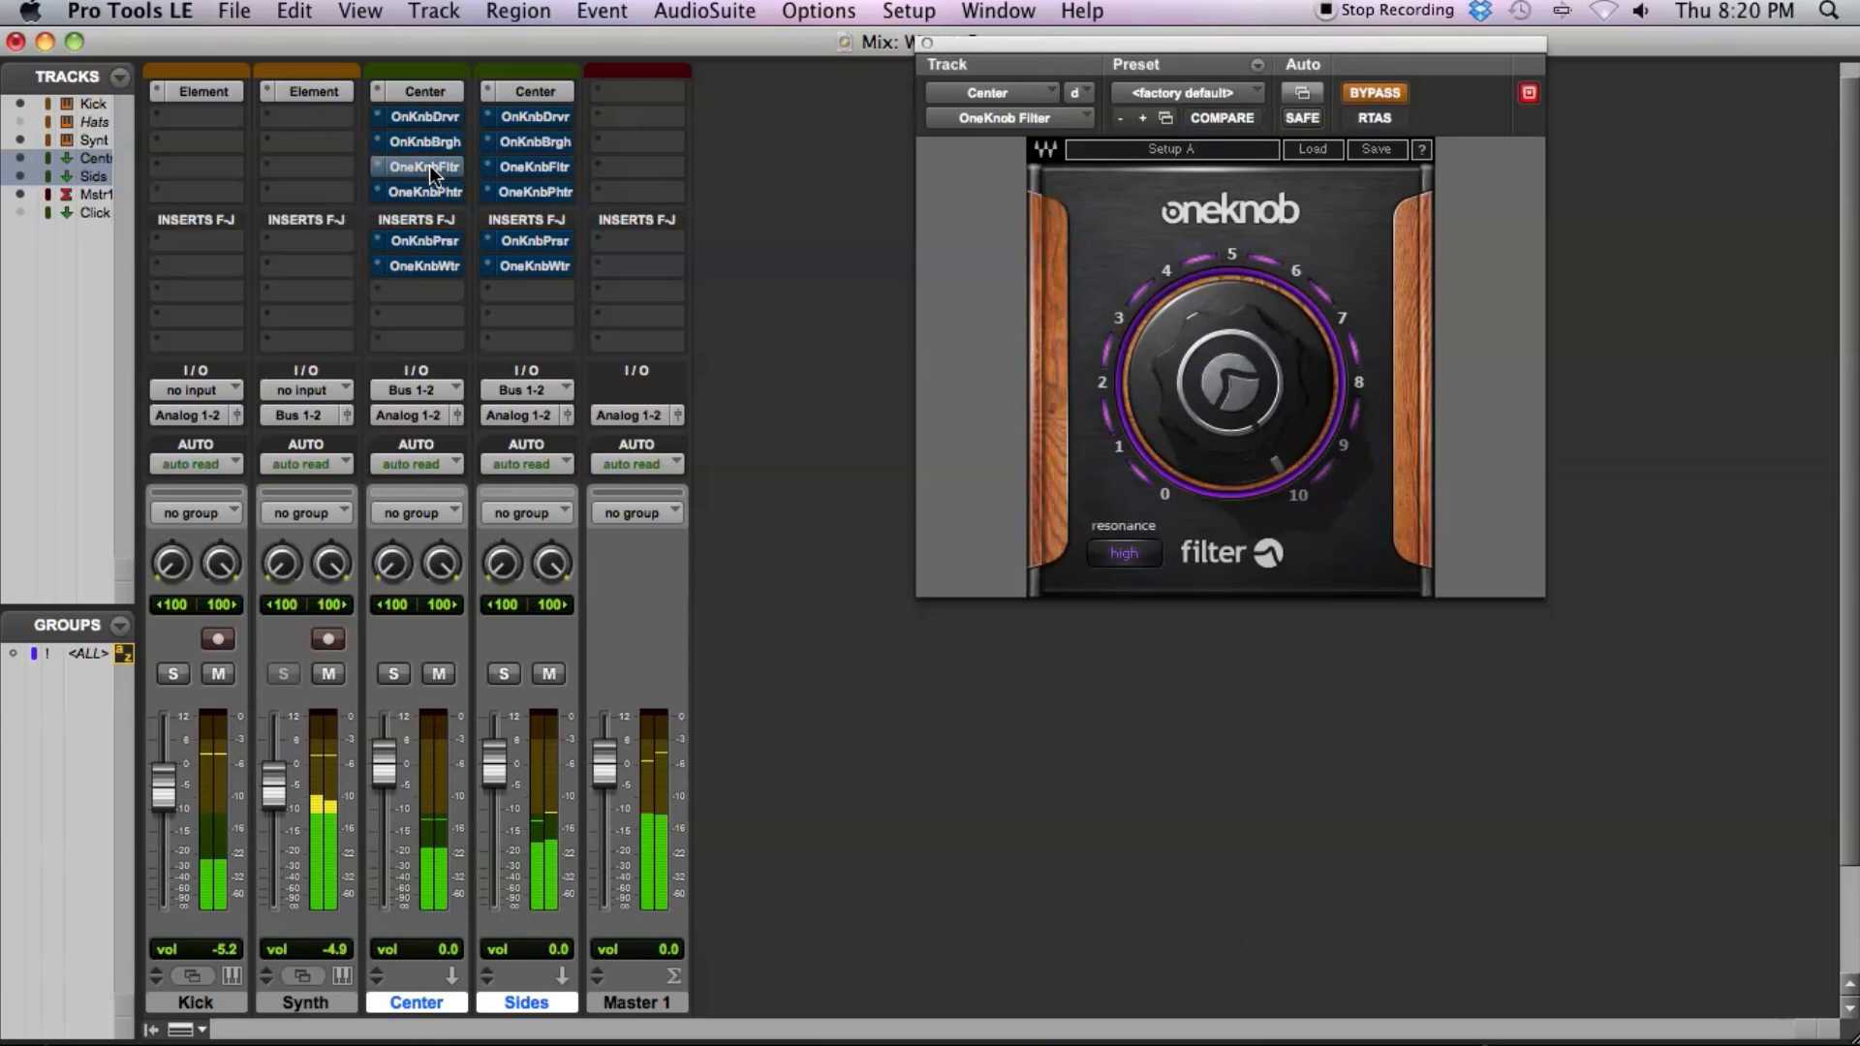
{"action": "left_click", "coordinate": [1390, 95]}
{"action": "left_click_drag", "start_coordinate": [1230, 378], "coordinate": [1230, 417]}
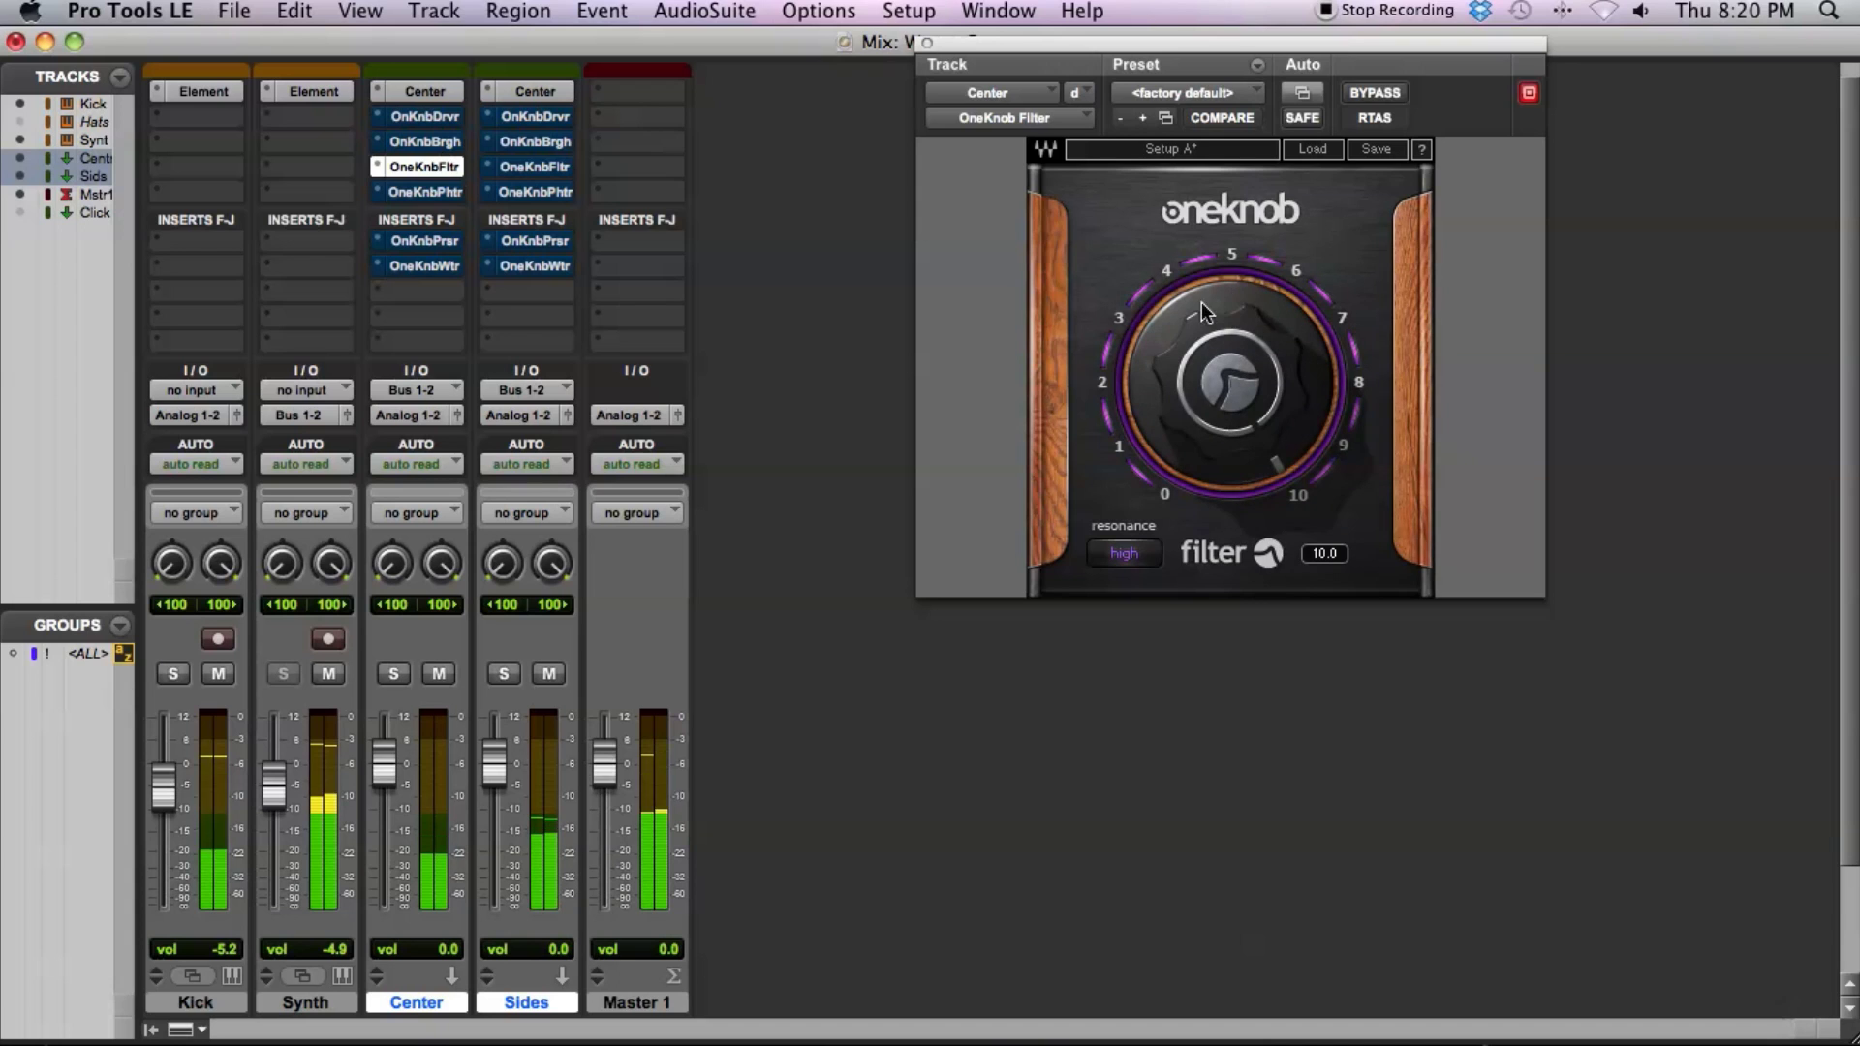
{"action": "left_click", "coordinate": [423, 165], "text": "super"}
- Audition the OneKnob Phatter on the Sides track by enabling it, sweeping its knob to about 7.5 and returning it to 0.0
{"action": "left_click", "coordinate": [533, 191]}
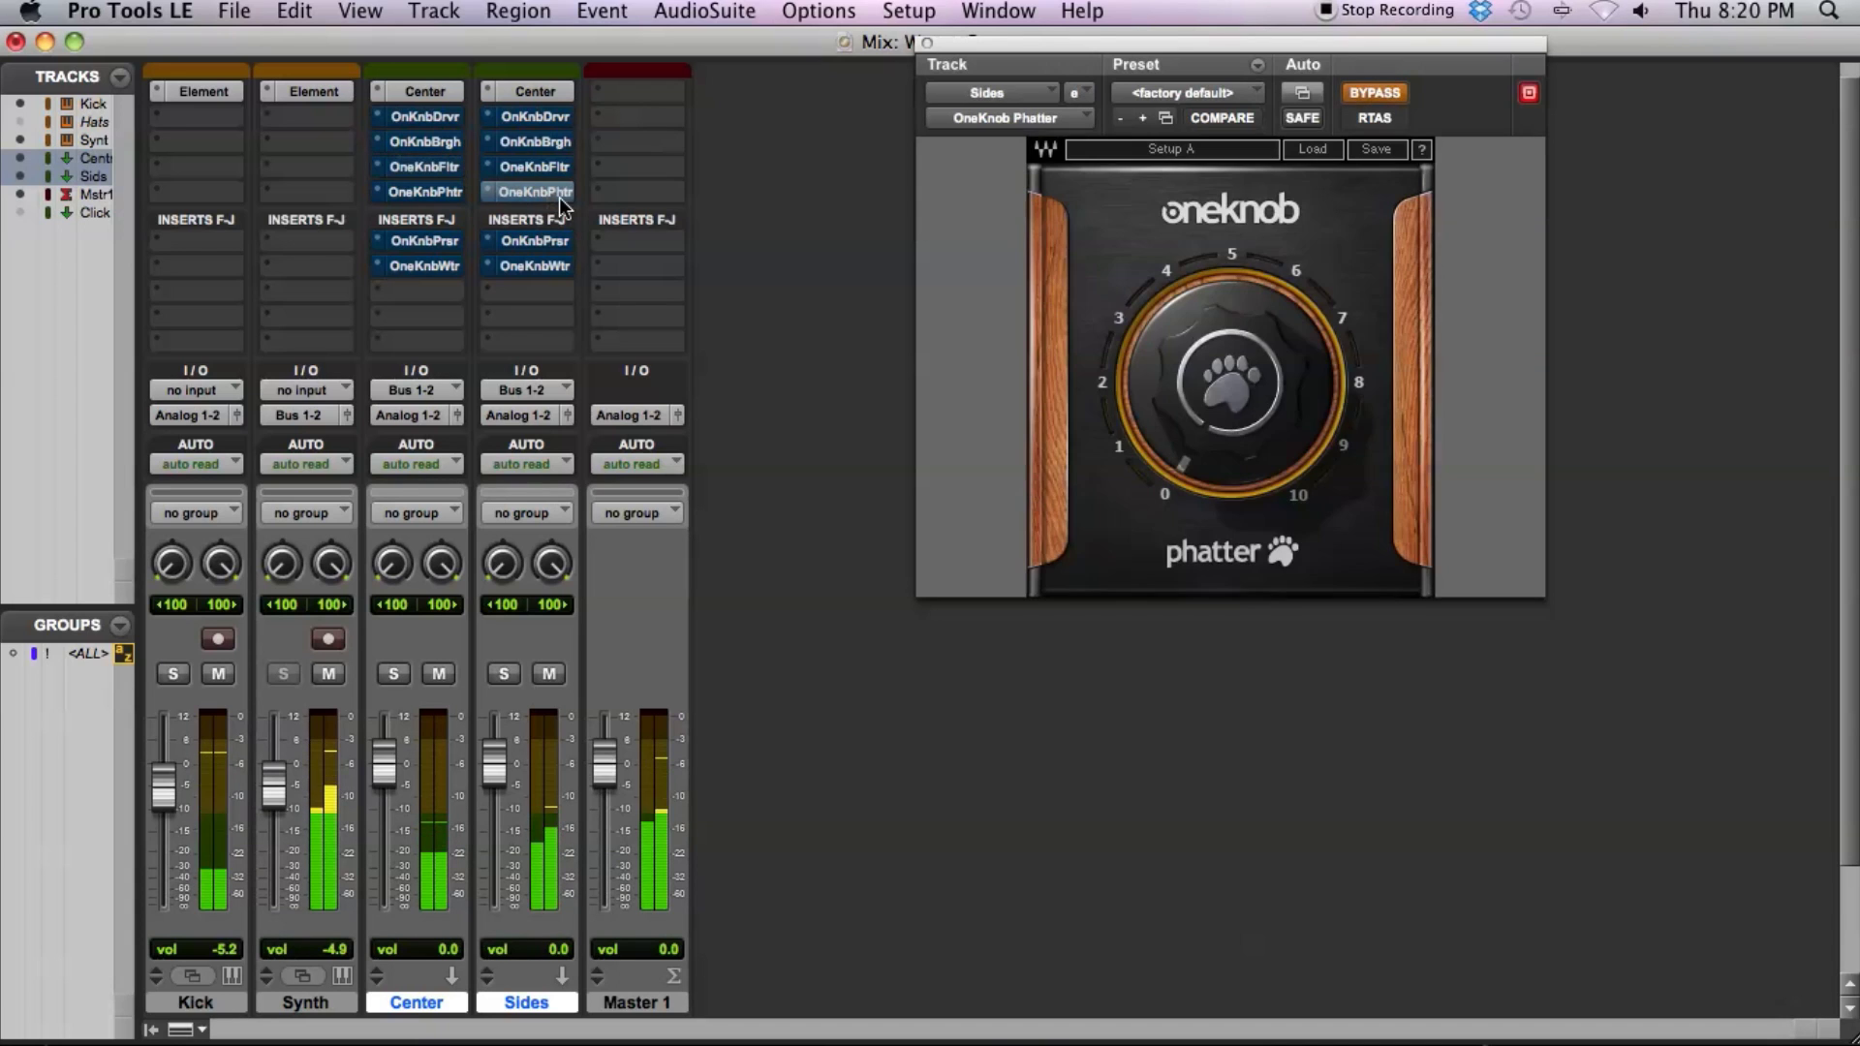
{"action": "mouse_move", "coordinate": [1210, 368]}
{"action": "left_click_drag", "start_coordinate": [1208, 378], "coordinate": [1209, 341]}
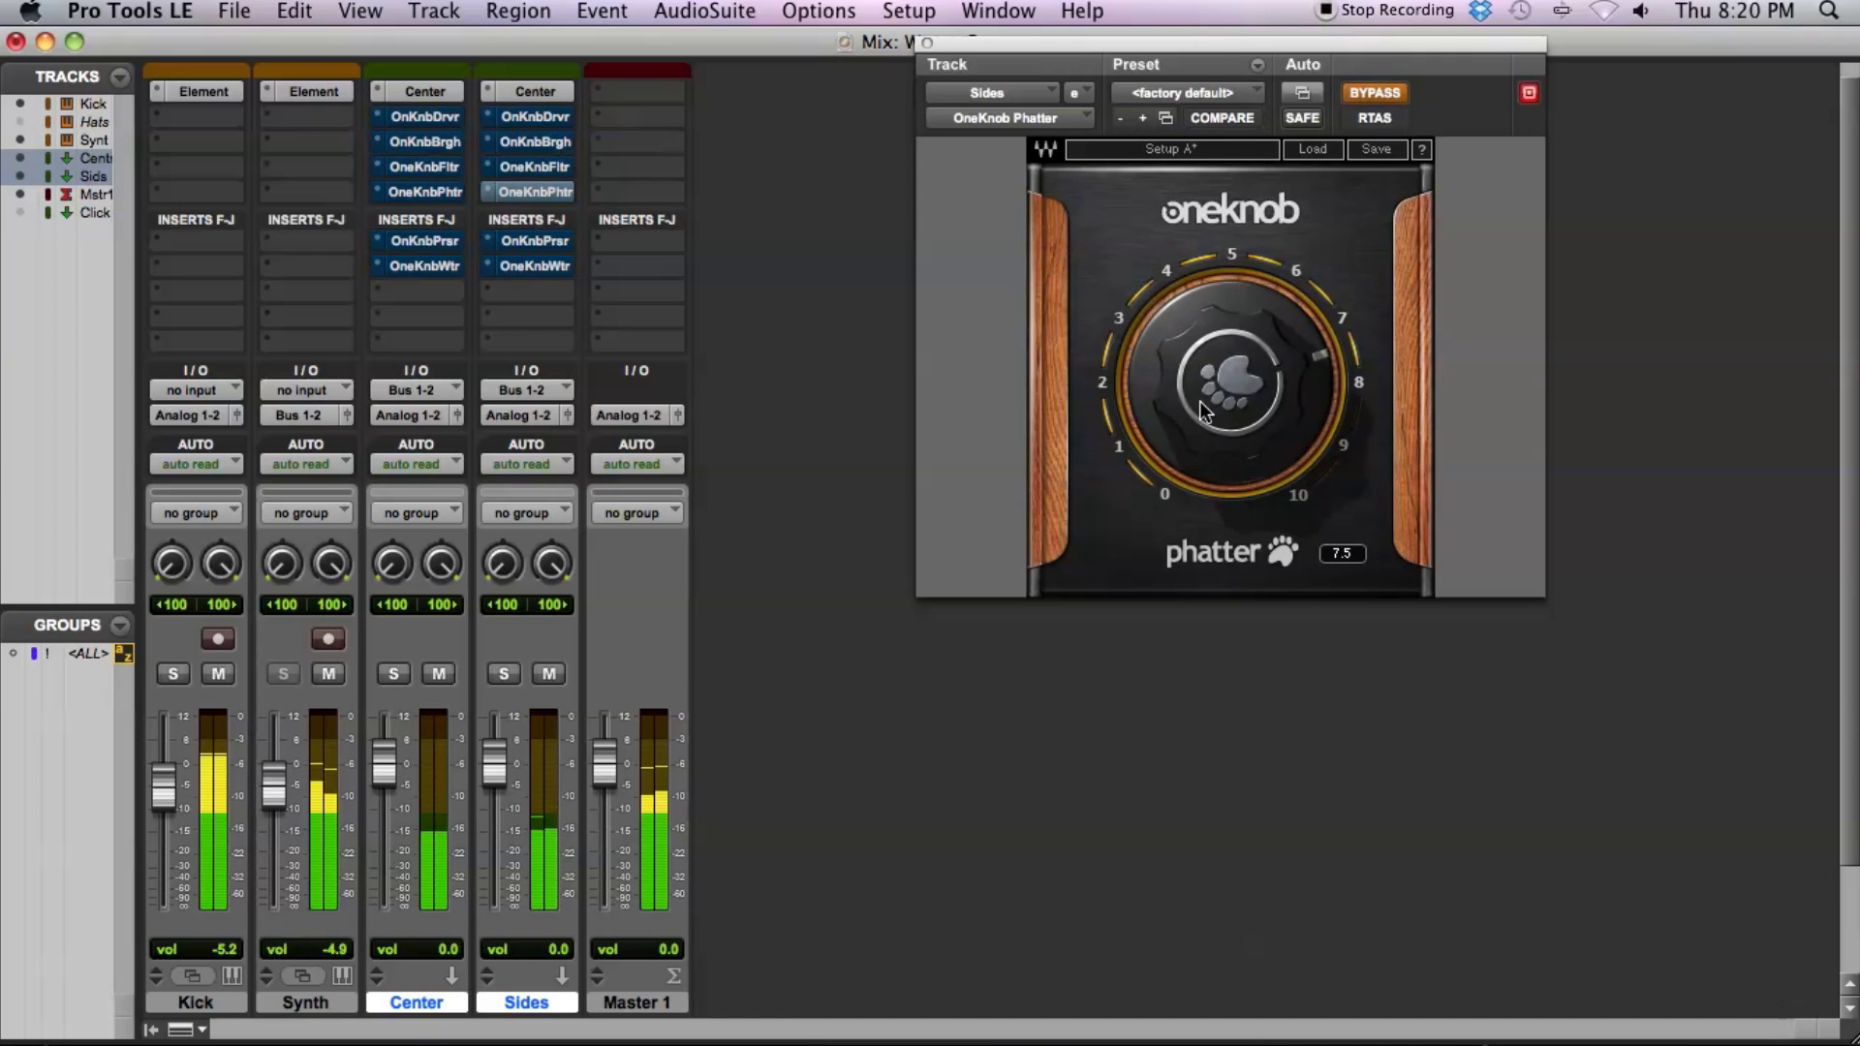
{"action": "left_click", "coordinate": [1394, 88]}
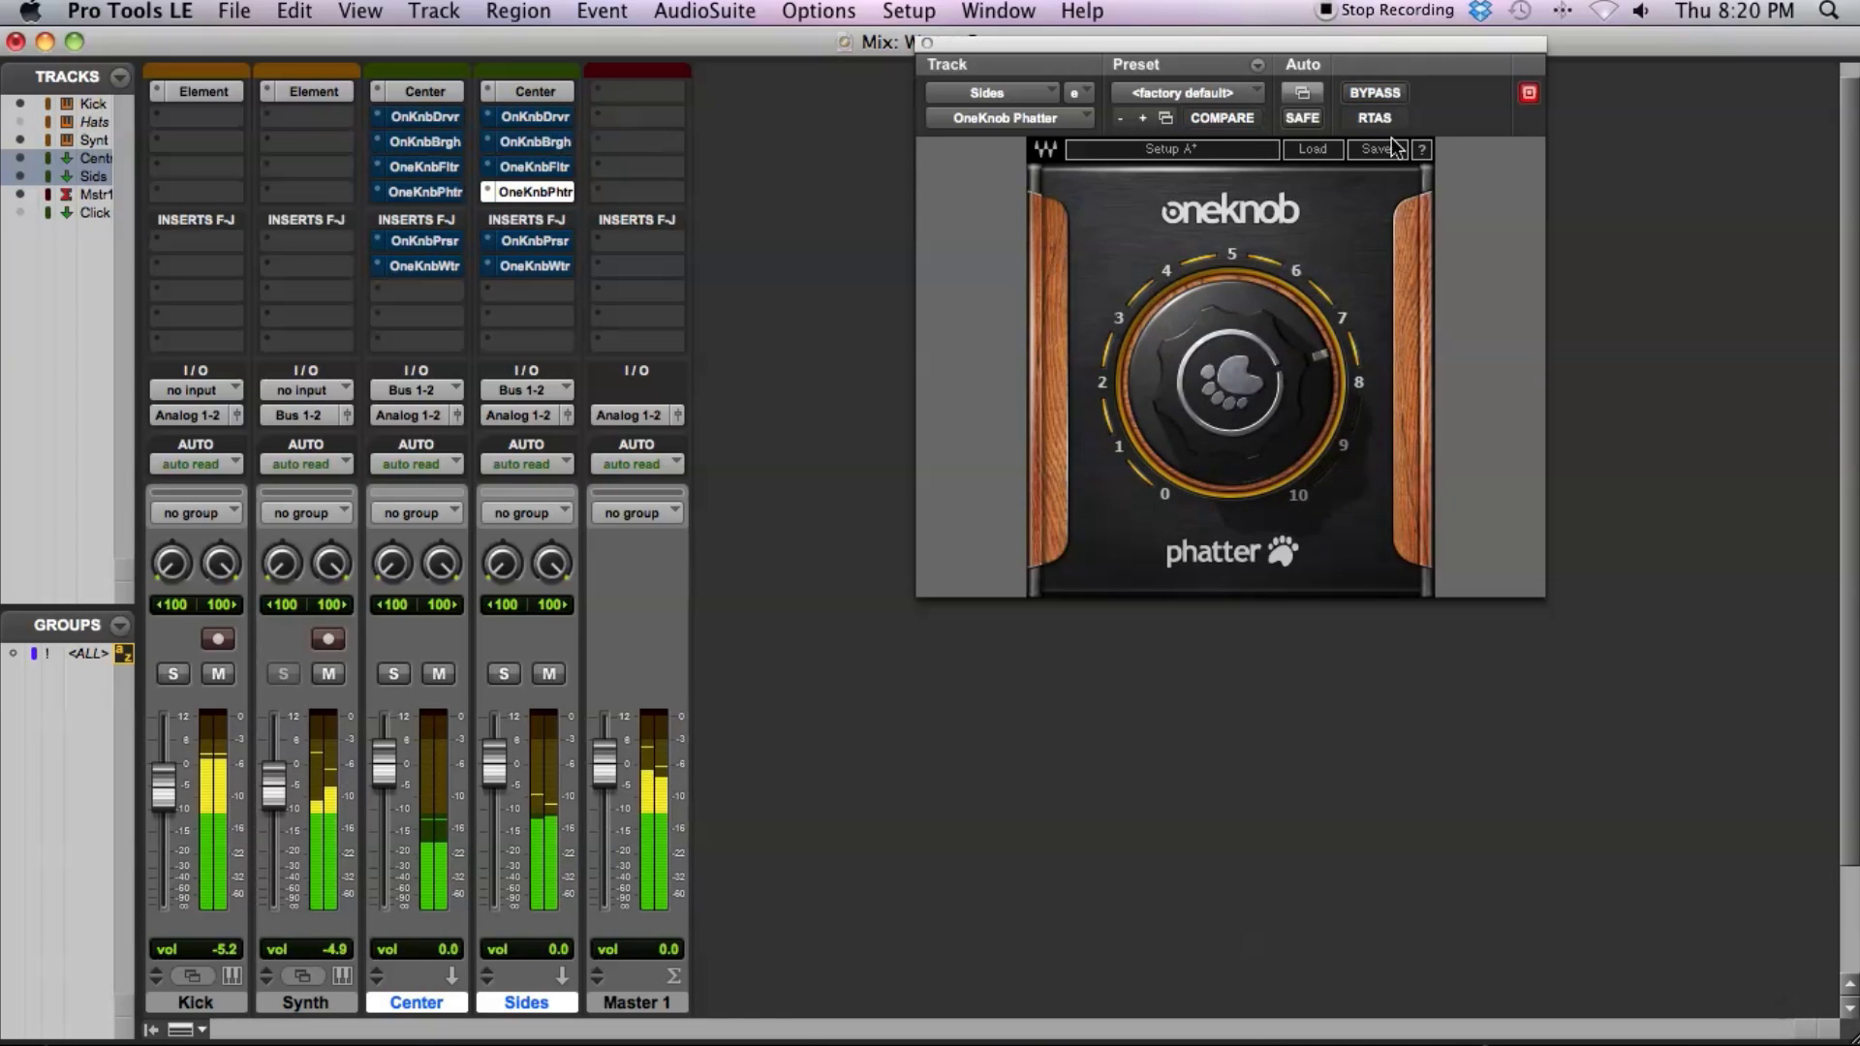
{"action": "left_click_drag", "start_coordinate": [1253, 382], "coordinate": [1253, 494]}
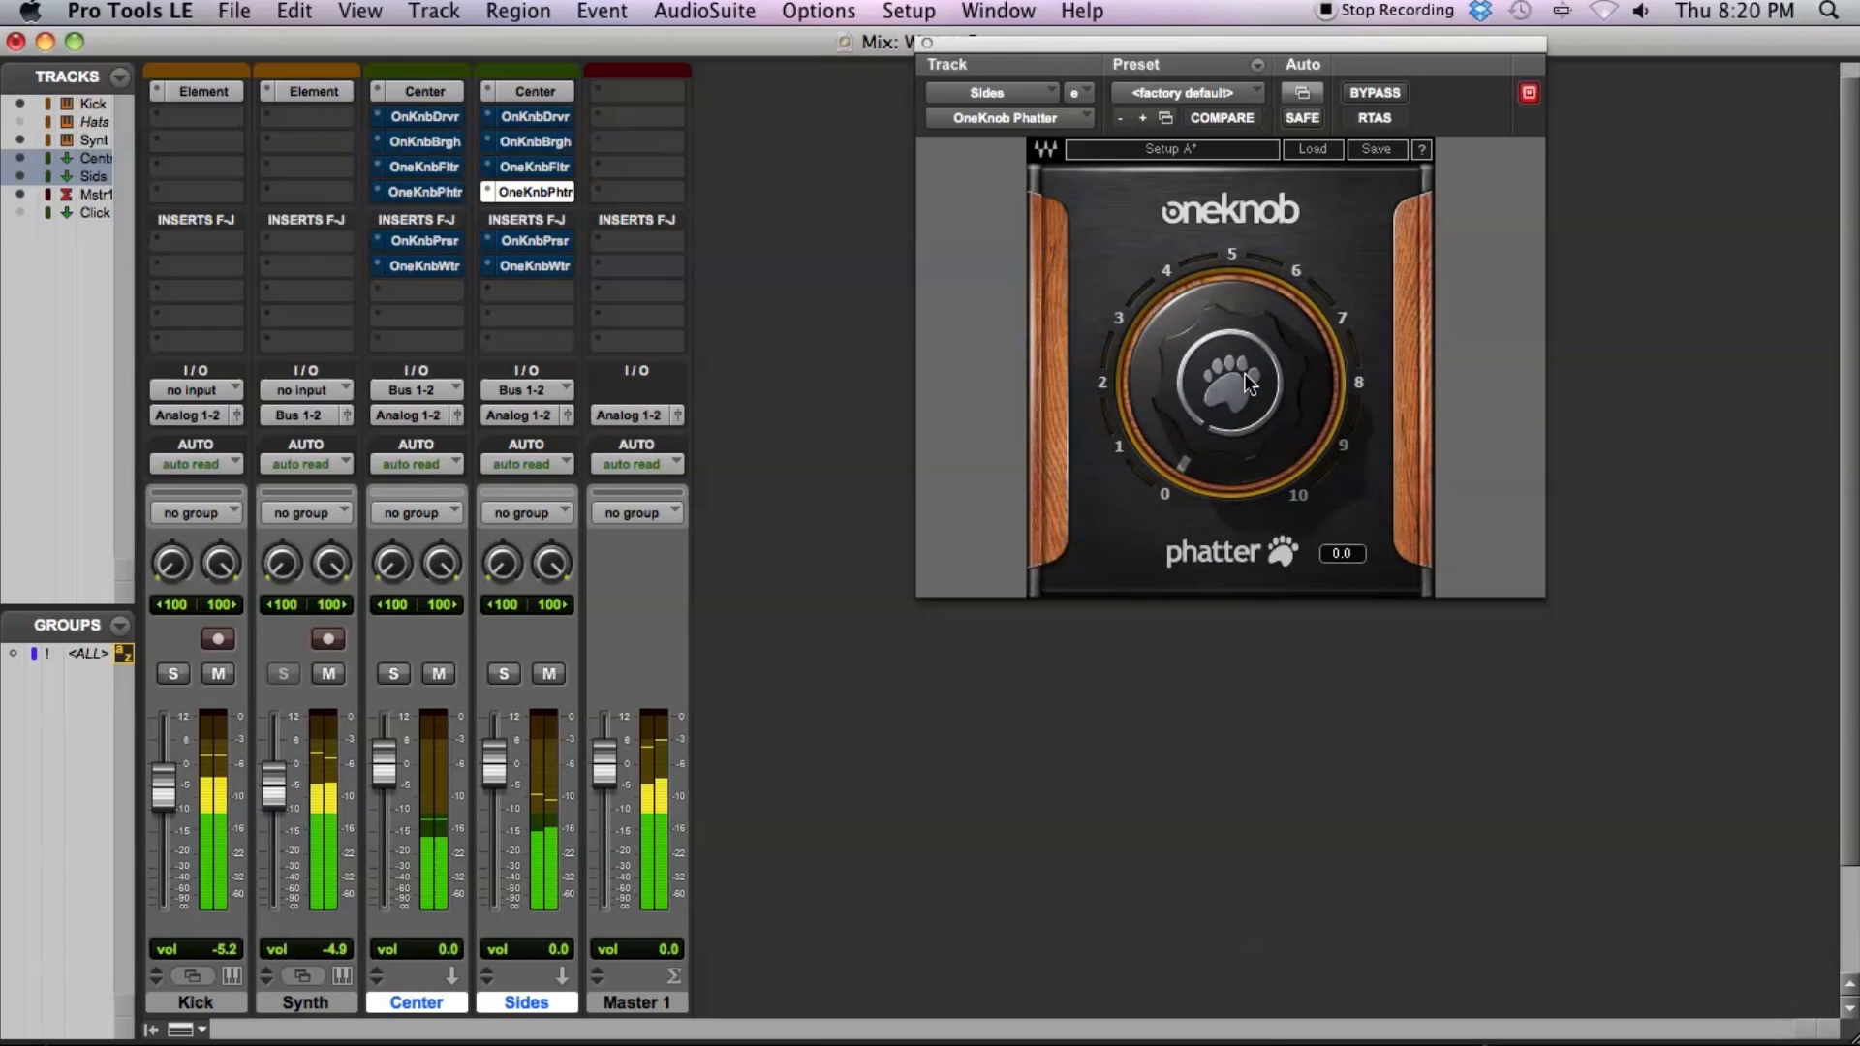
- Enable the OneKnob Pressure on the Center track and sweep its knob up to about 4.9, backing it down past 3.5
{"action": "left_click", "coordinate": [438, 240]}
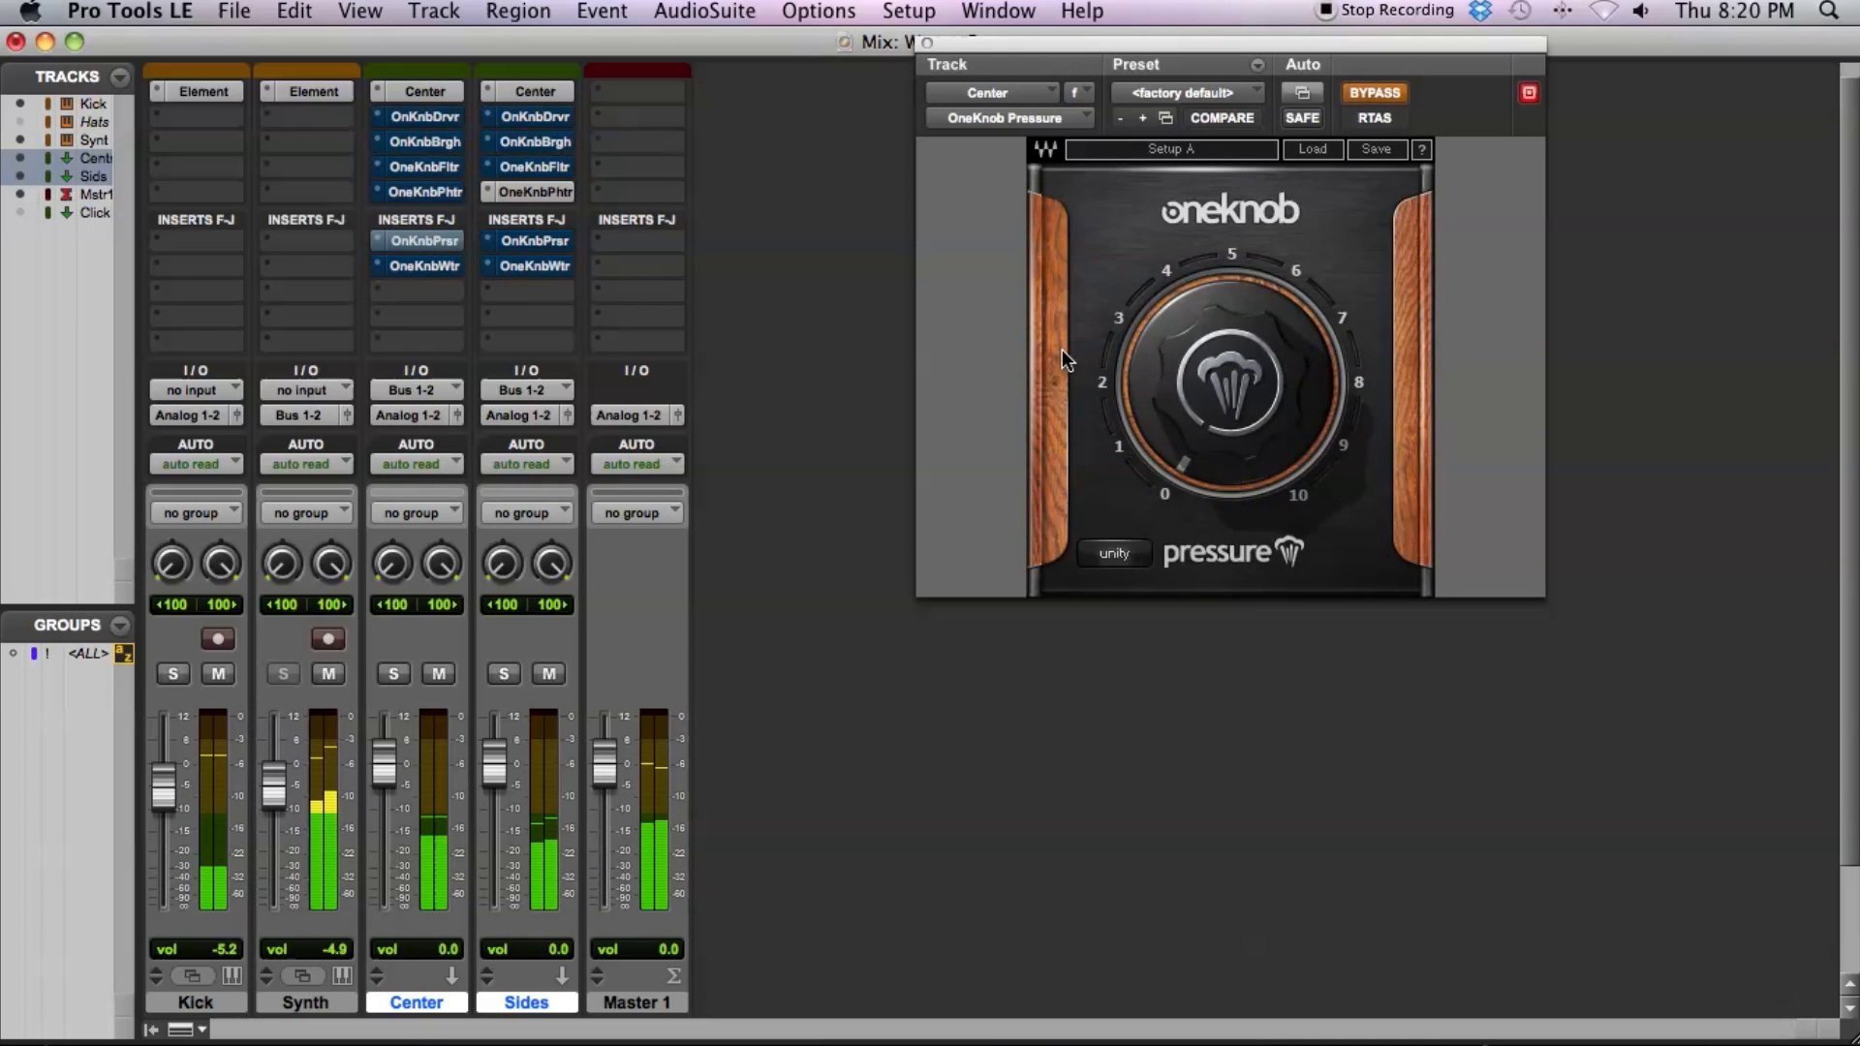
{"action": "left_click", "coordinate": [1379, 86]}
{"action": "left_click_drag", "start_coordinate": [1278, 308], "coordinate": [1278, 247]}
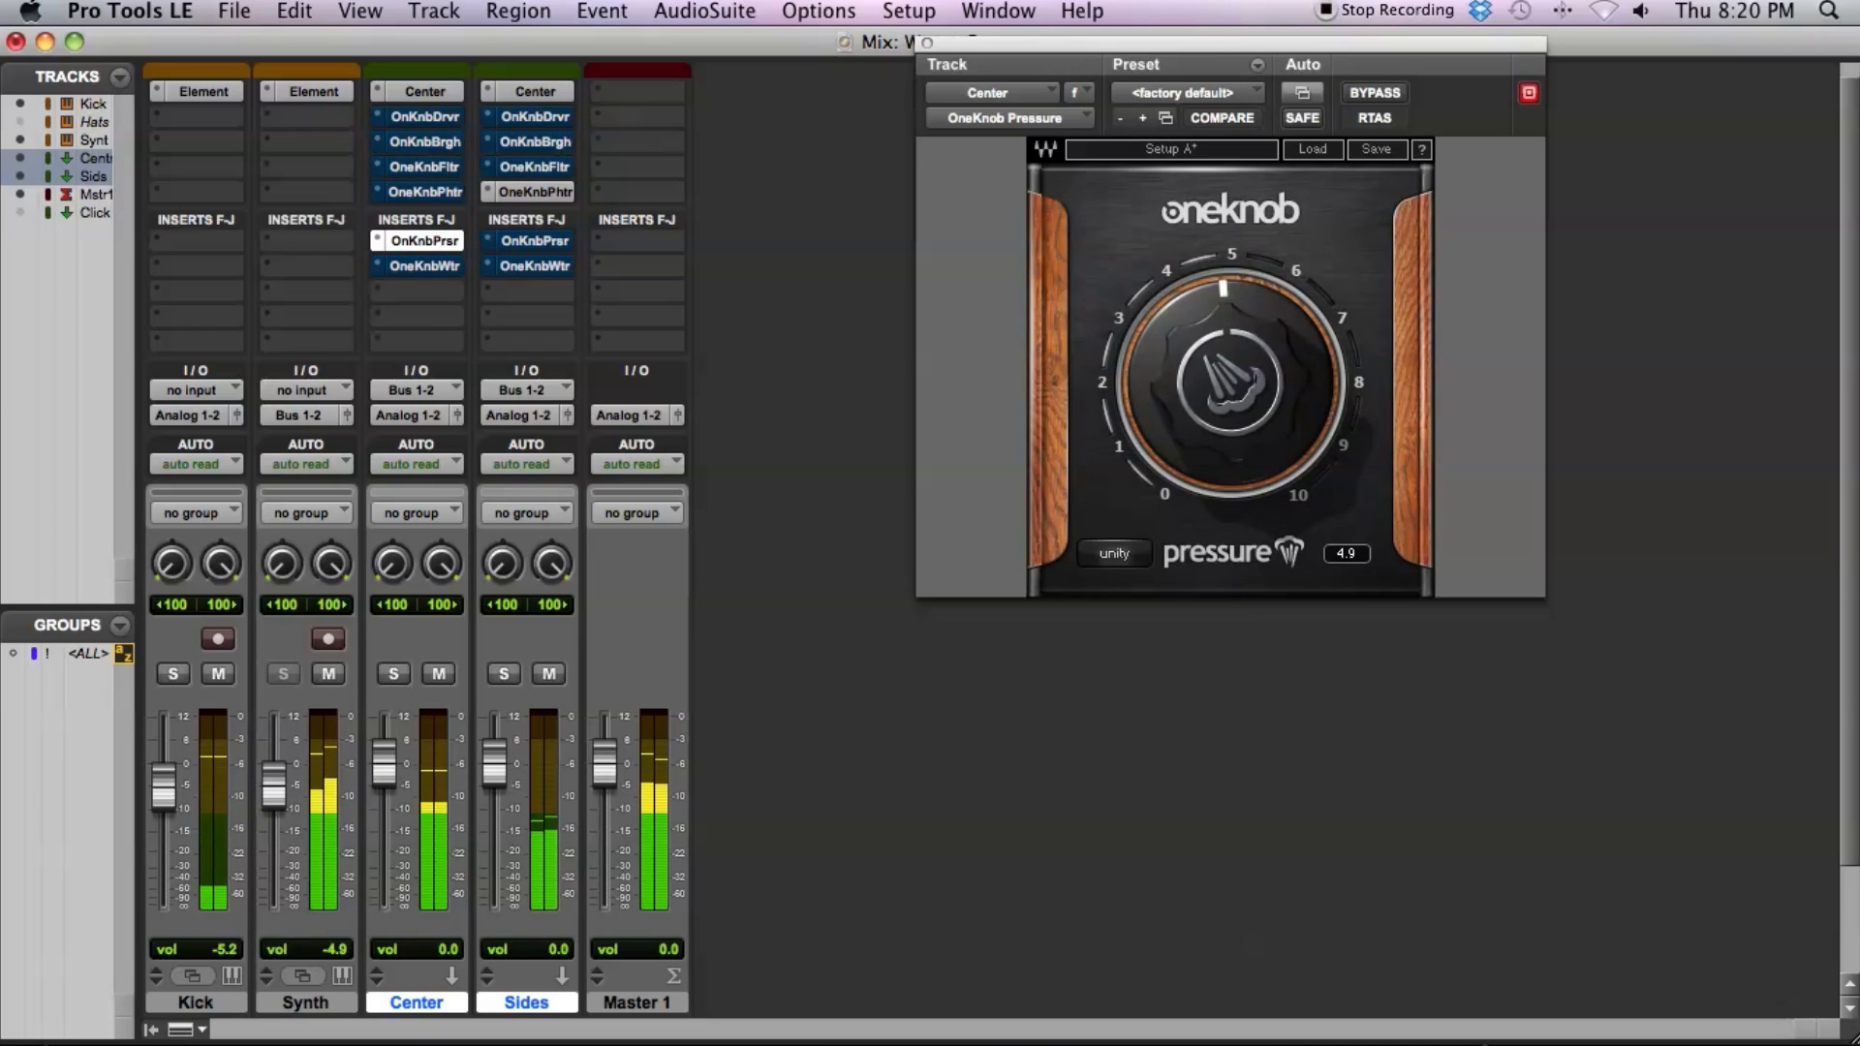
{"action": "left_click_drag", "start_coordinate": [1246, 310], "coordinate": [1246, 349]}
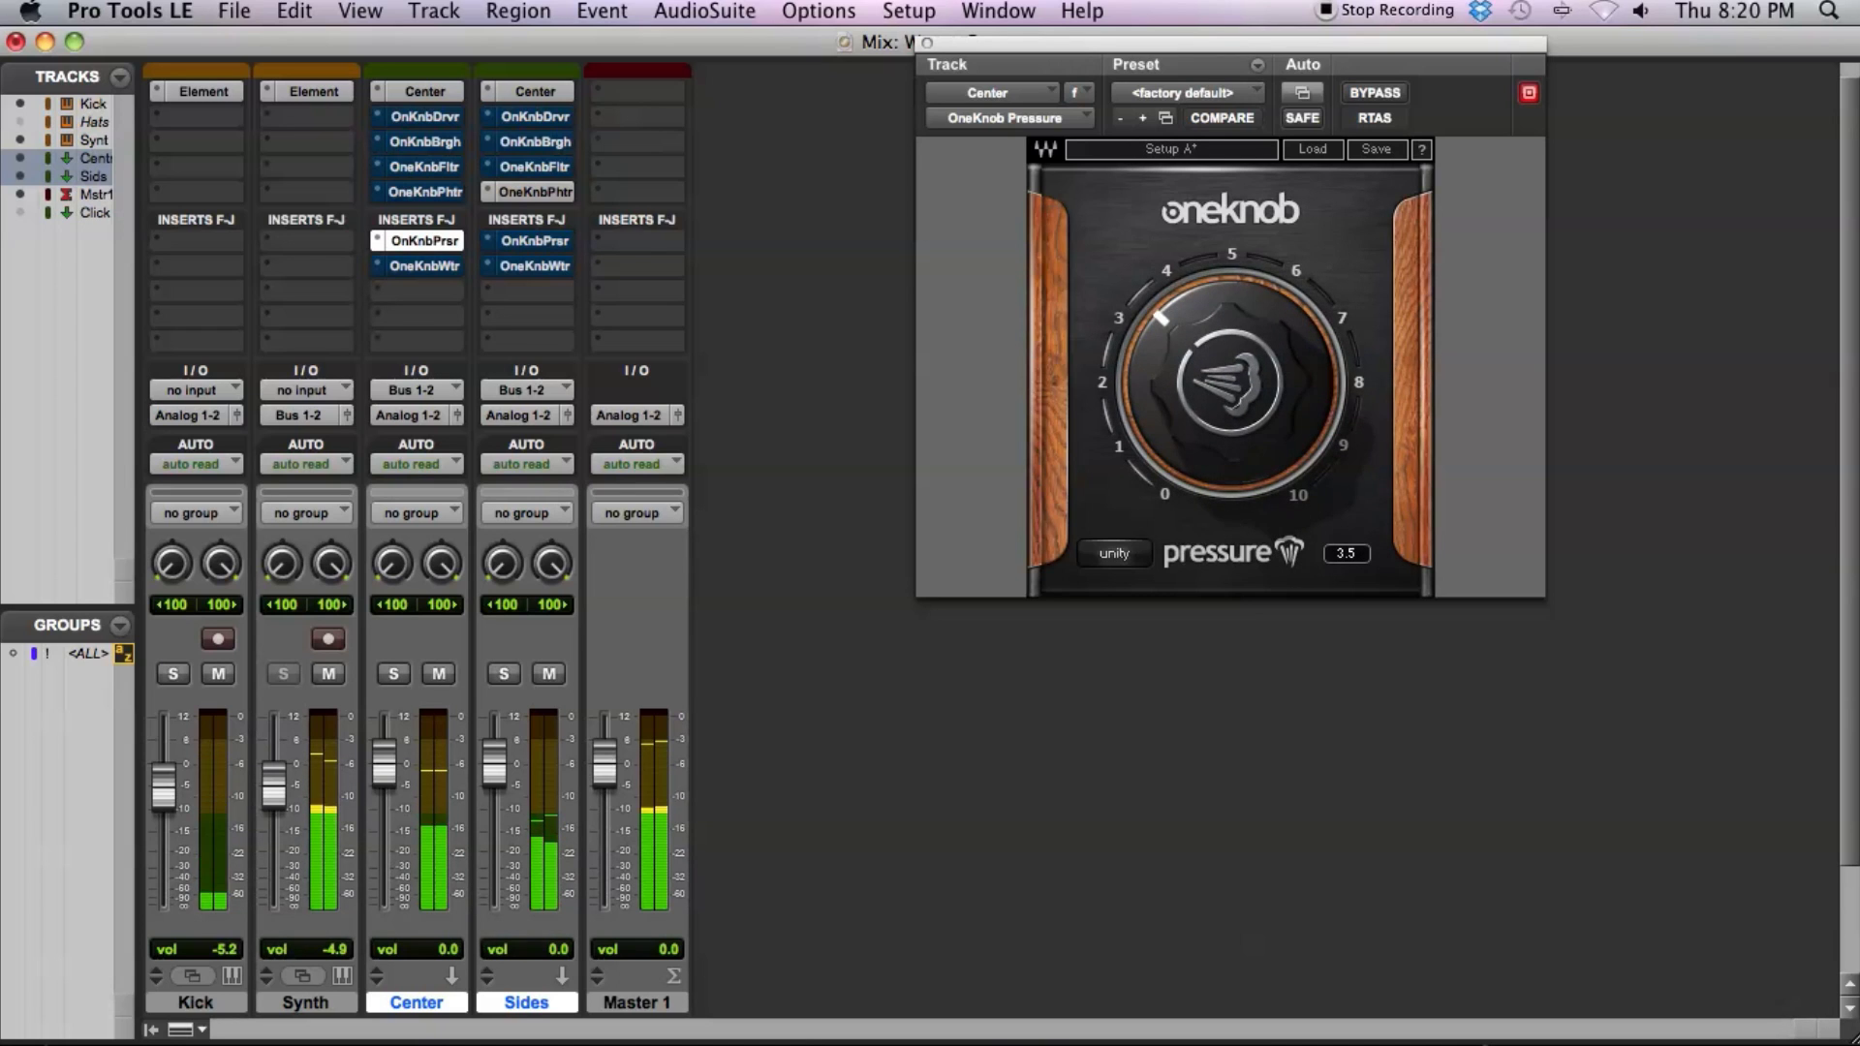
- Audition the OneKnob Wetter on the Sides track by enabling it and sweeping its knob, returning to zero and bypassing it again
{"action": "left_click", "coordinate": [528, 261]}
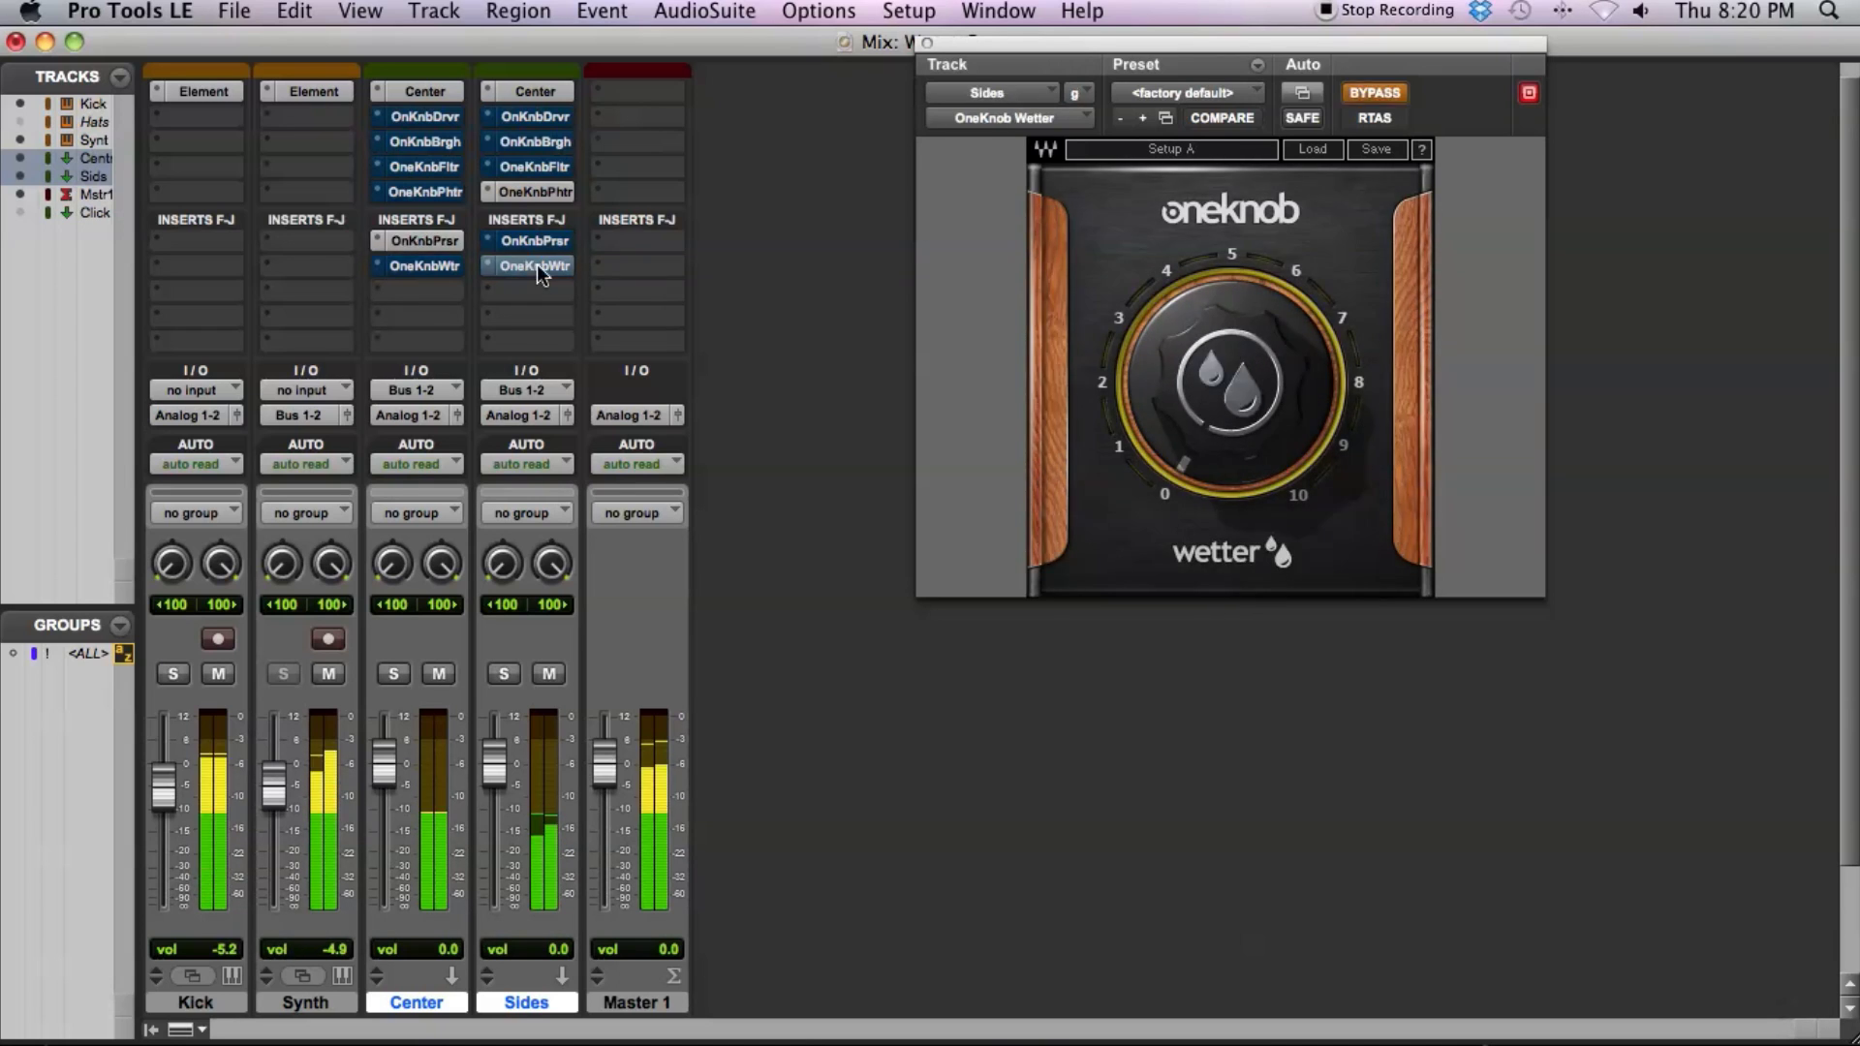
{"action": "left_click", "coordinate": [1374, 92]}
{"action": "mouse_move", "coordinate": [1230, 407]}
{"action": "left_mouse_down"}
{"action": "mouse_move", "coordinate": [1230, 225]}
{"action": "mouse_move", "coordinate": [1230, 407]}
{"action": "left_mouse_up"}
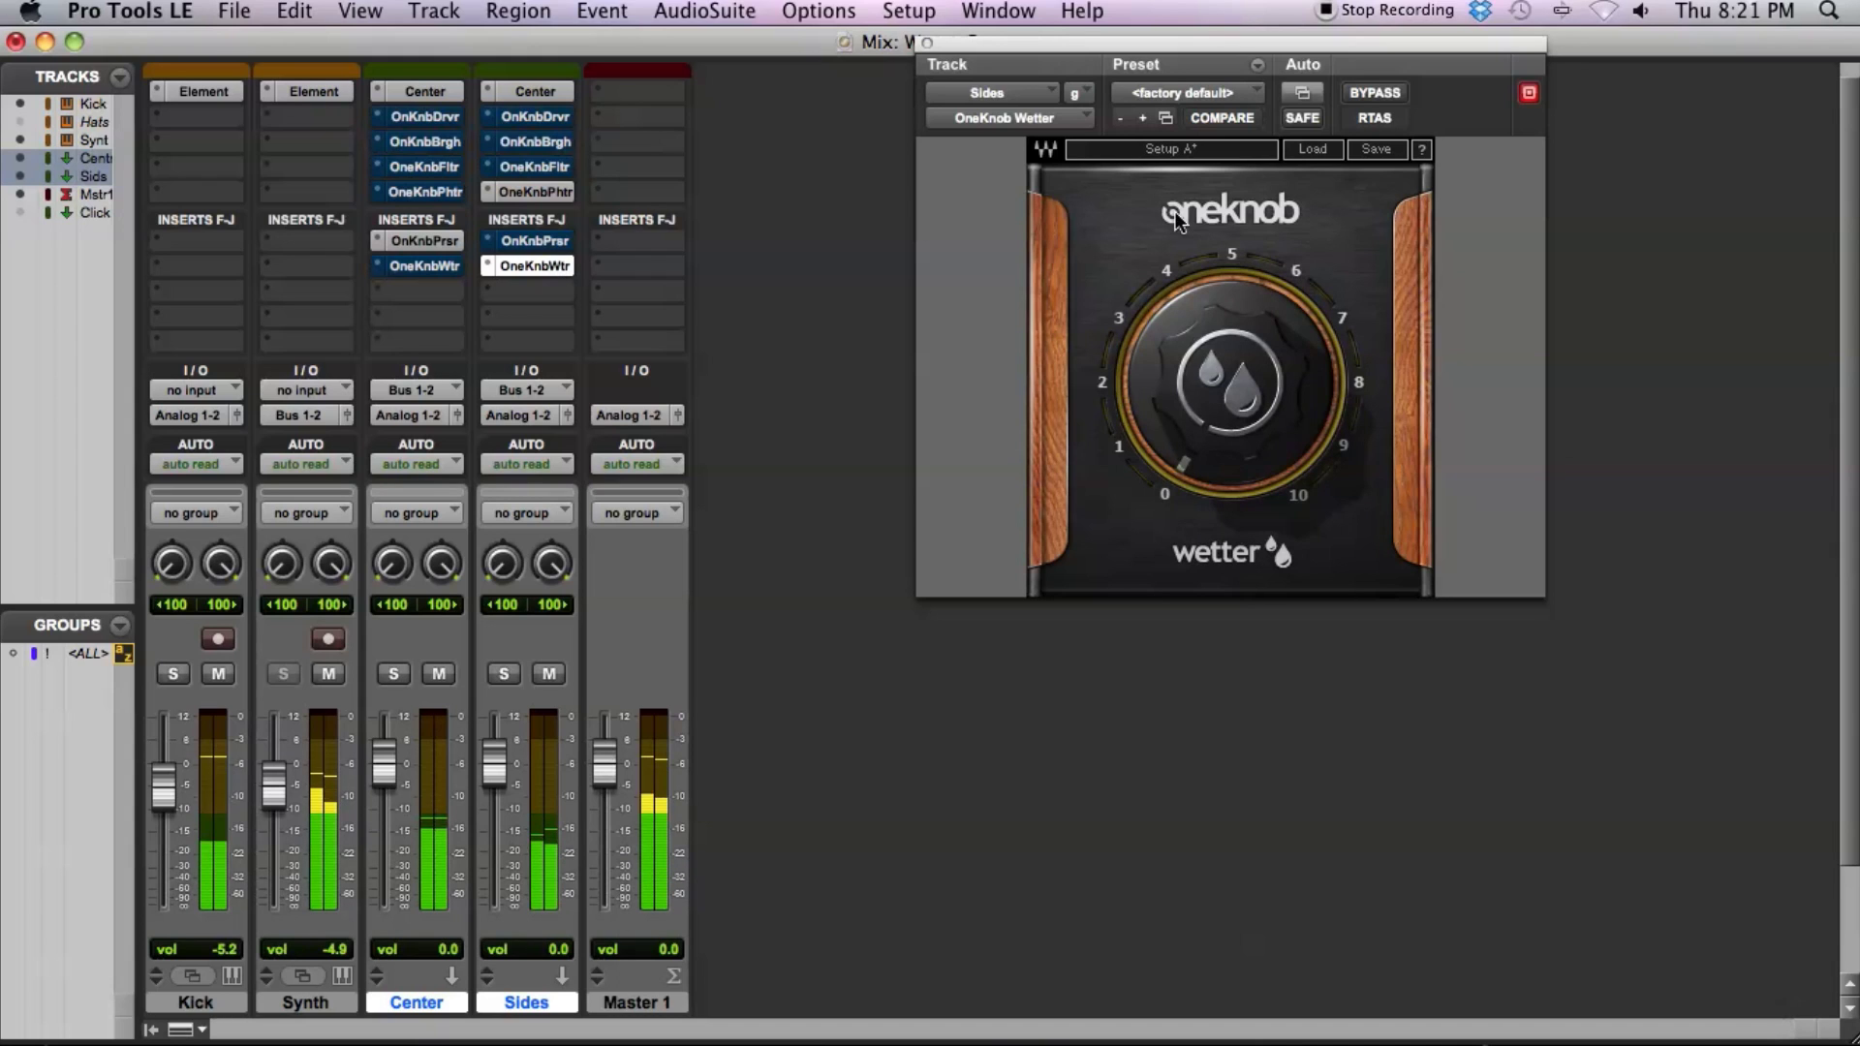
{"action": "left_click", "coordinate": [1375, 92]}
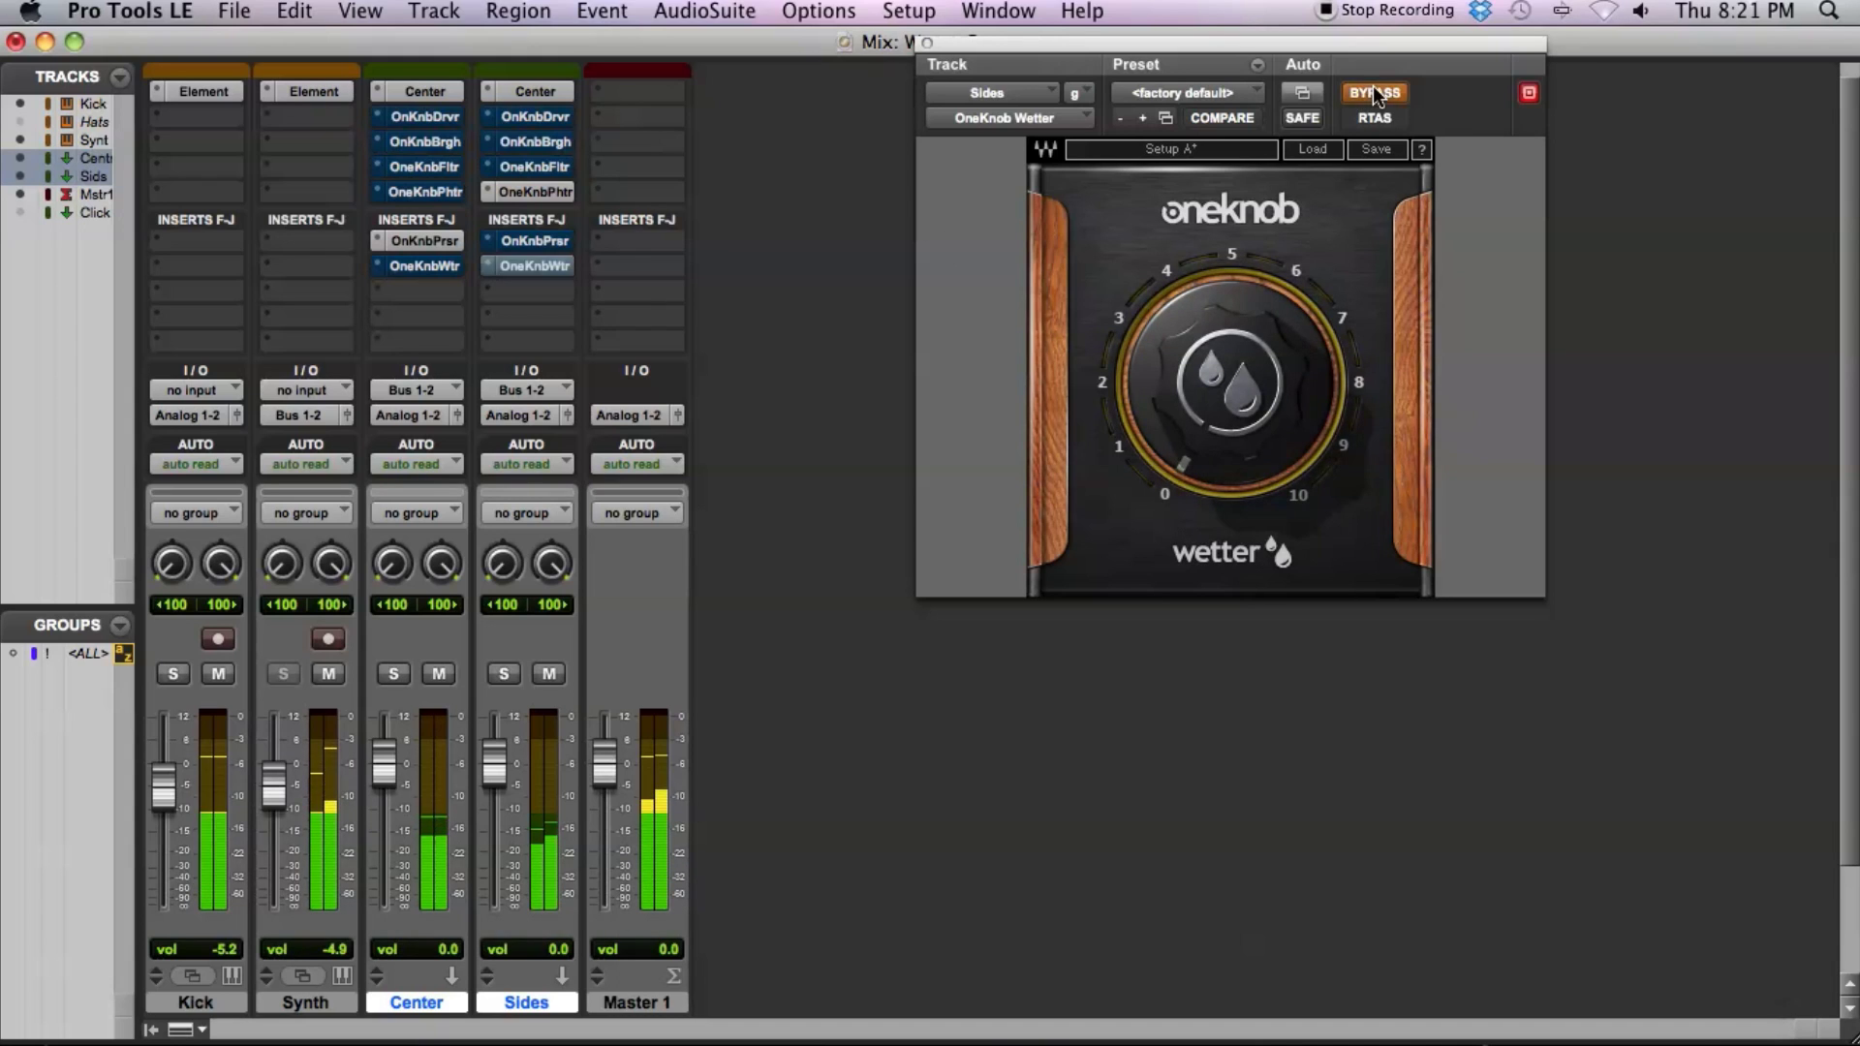
- Enable the OneKnob Wetter on the Center track and bypass the OneKnob Pressure on the same track
{"action": "left_click", "coordinate": [426, 268]}
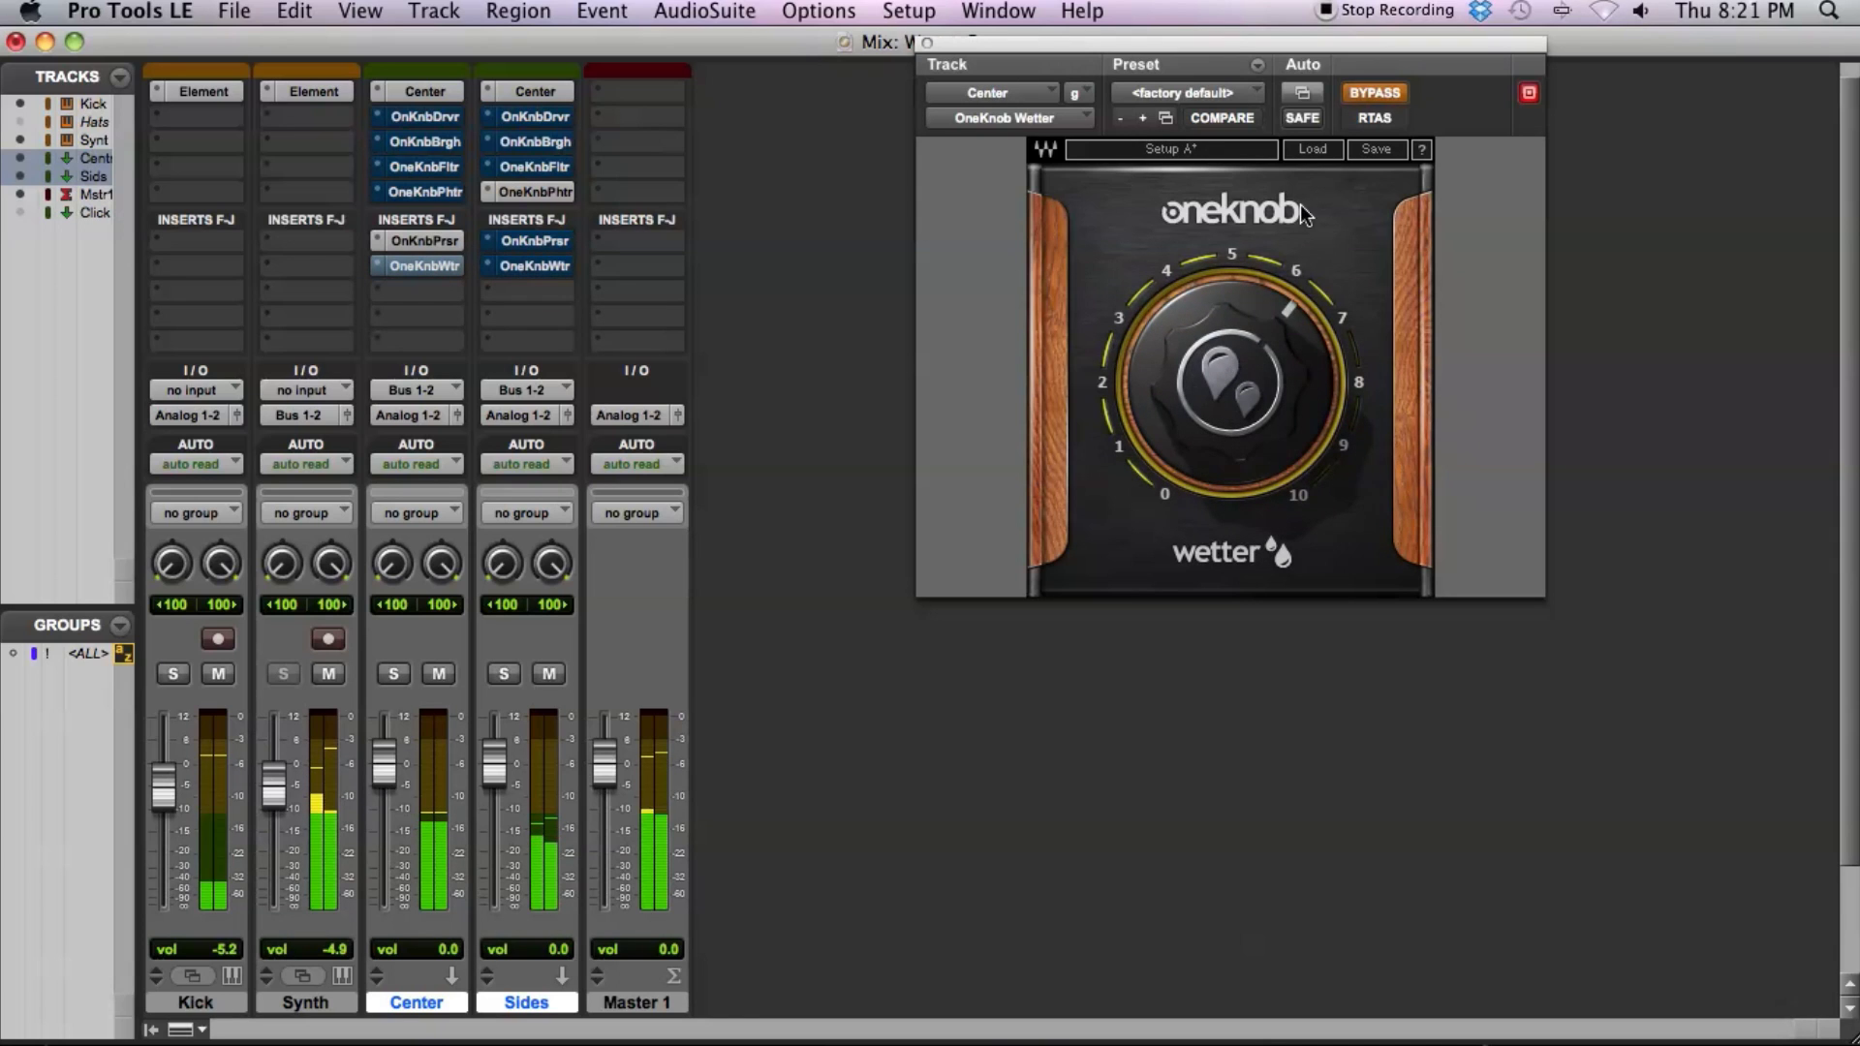
{"action": "left_click", "coordinate": [1380, 93]}
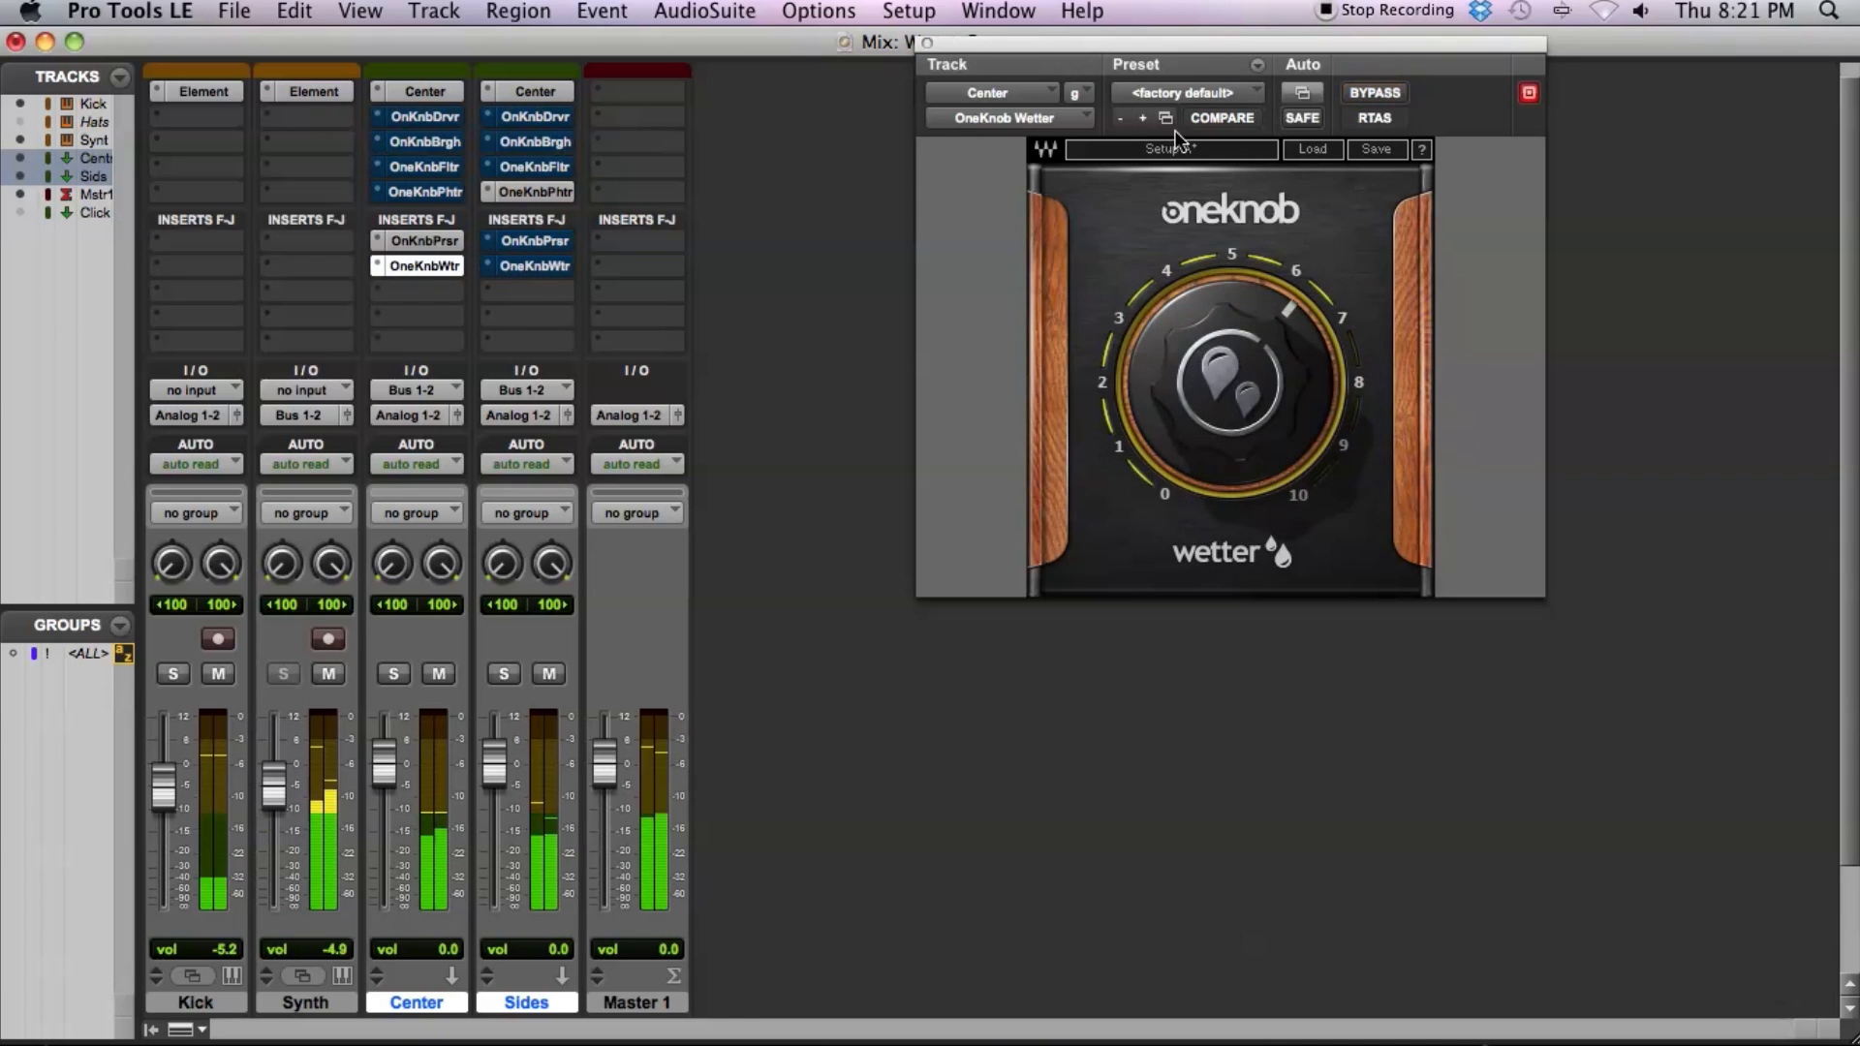
{"action": "left_click", "coordinate": [418, 242]}
{"action": "left_click", "coordinate": [1379, 91]}
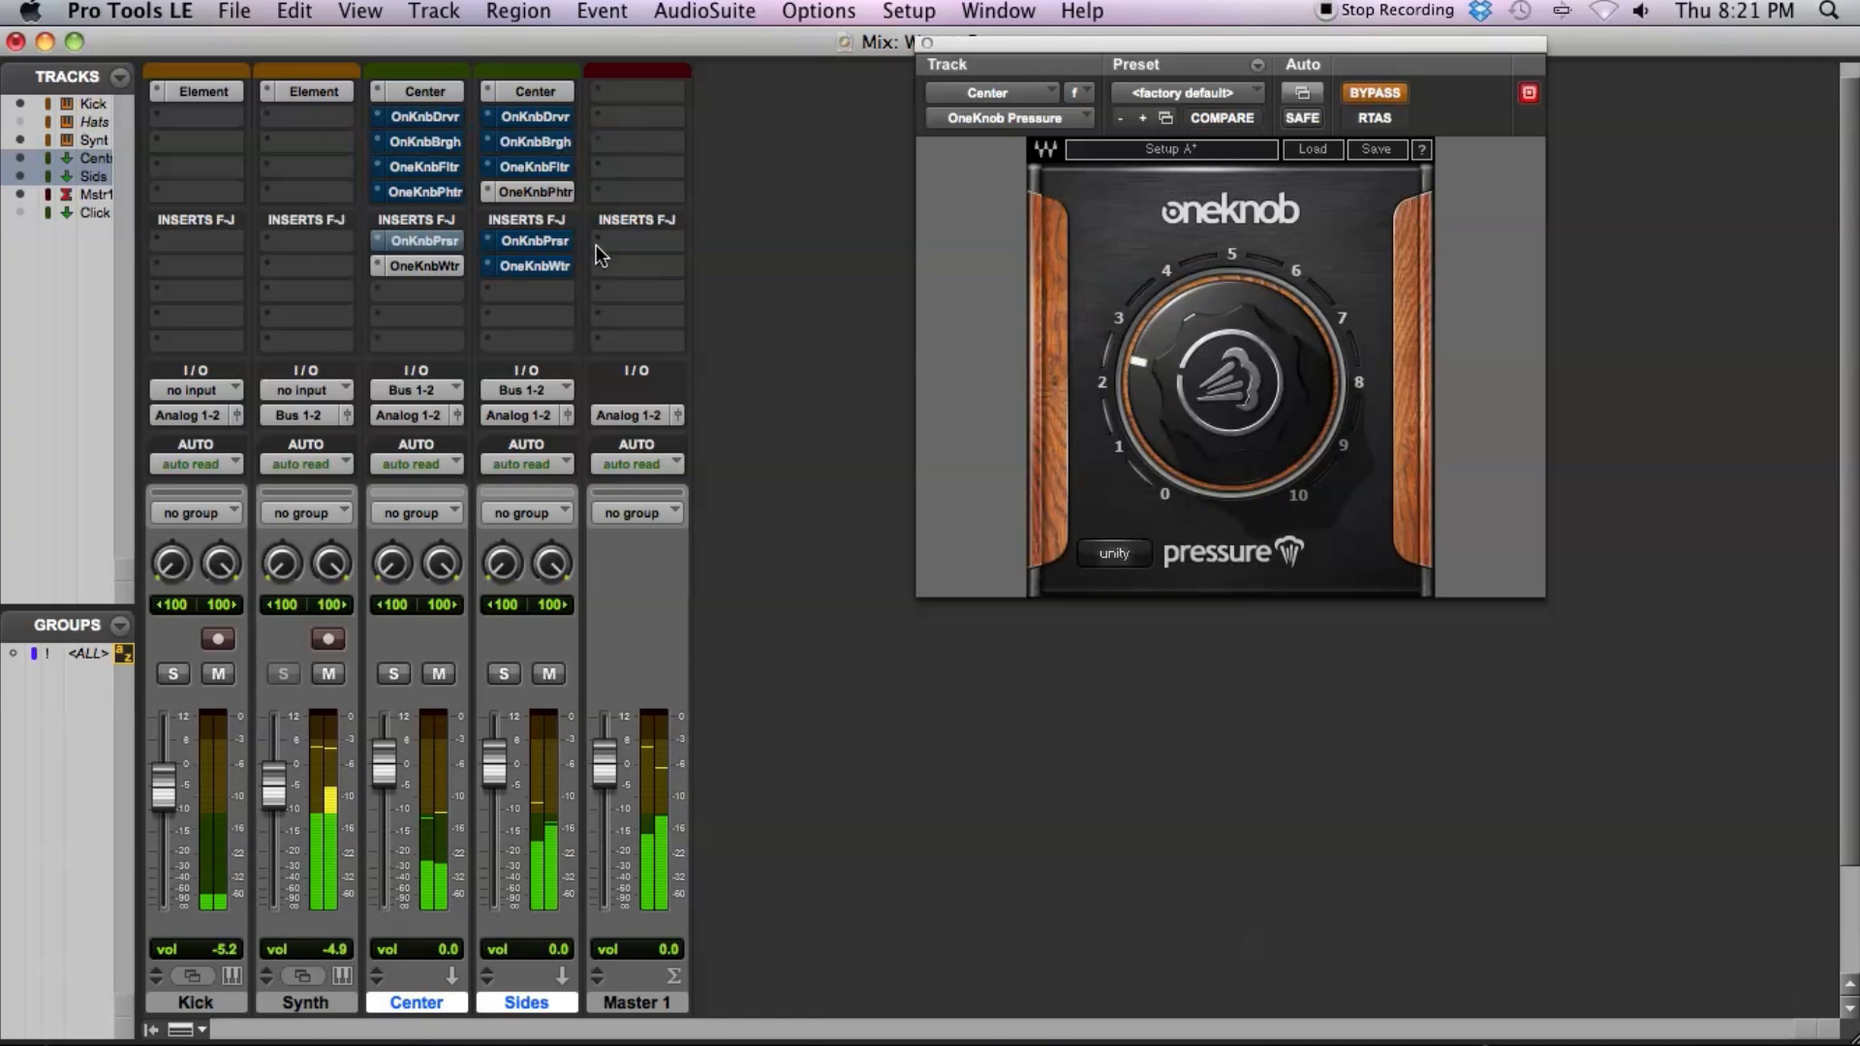
- Enable the OneKnob Pressure on the Sides track and turn its knob up
{"action": "left_click", "coordinate": [544, 238]}
{"action": "left_click", "coordinate": [1368, 90]}
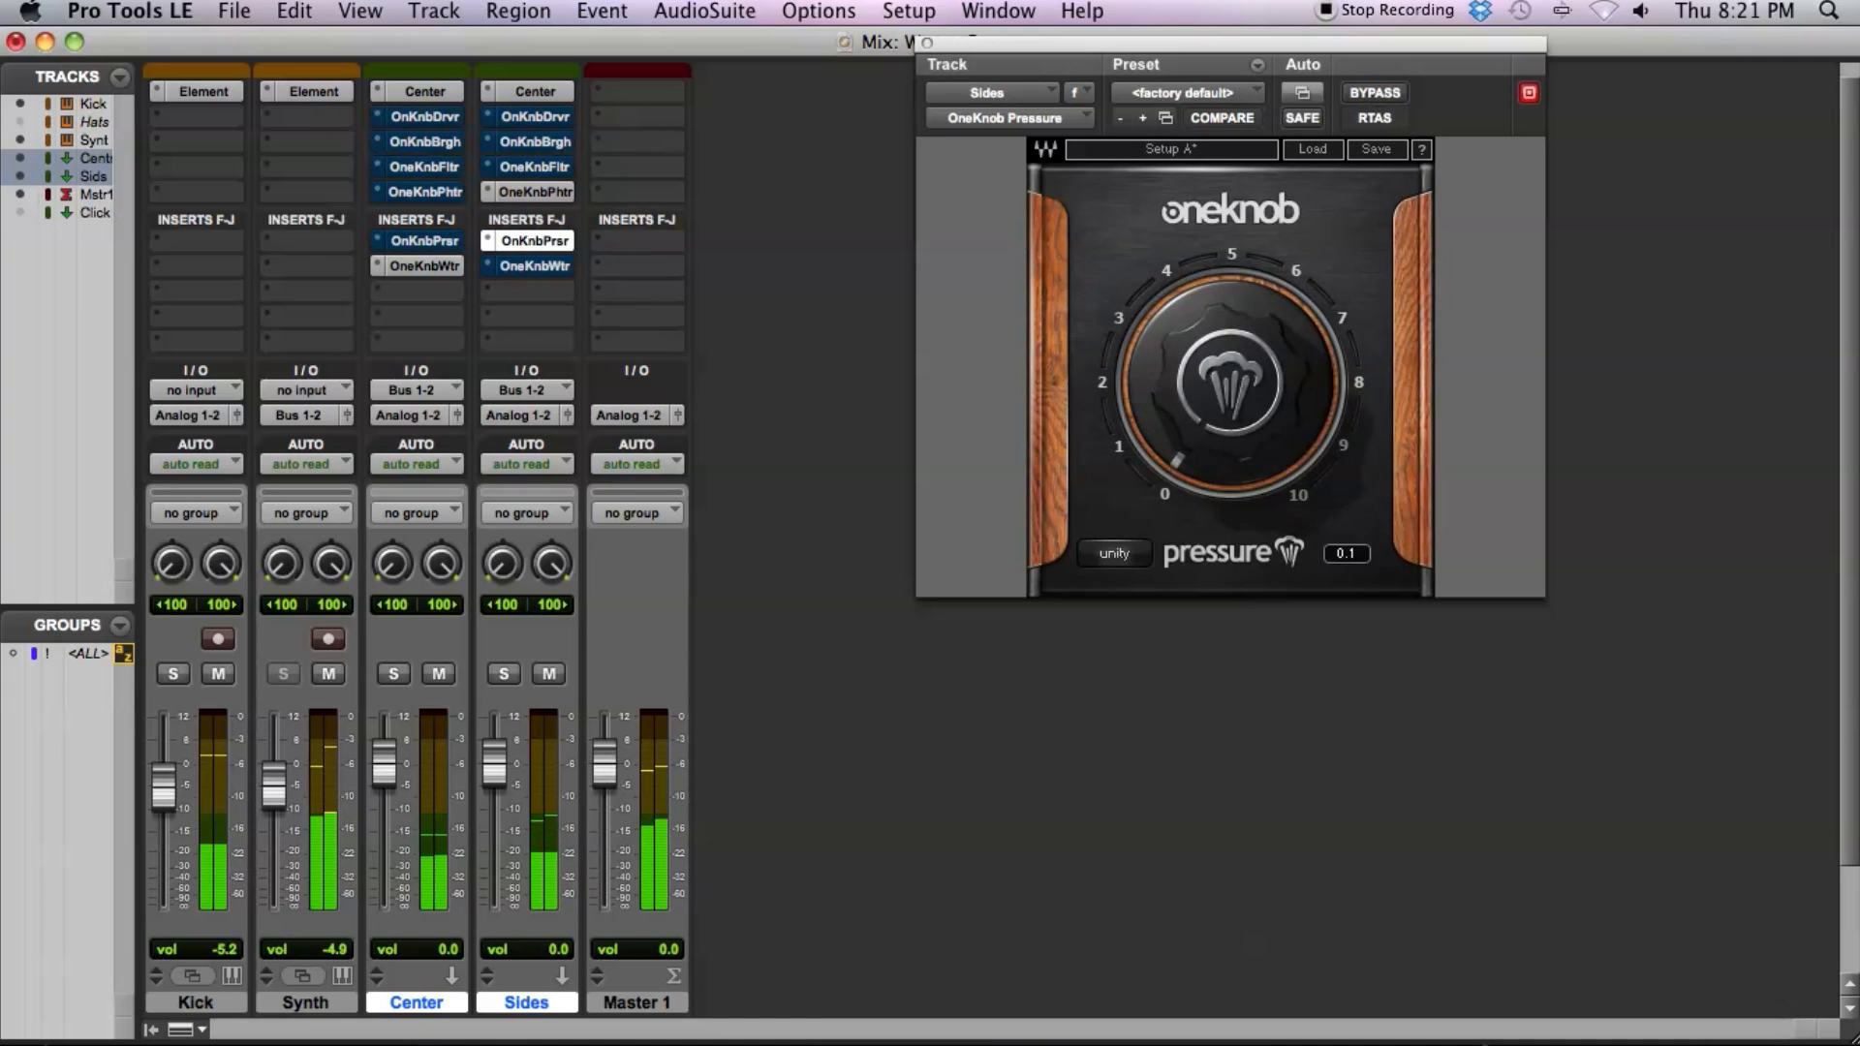
{"action": "left_click_drag", "start_coordinate": [1228, 382], "coordinate": [1228, 373]}
- Bypass the OneKnob Phatter on the Sides track and enable the one on the Center track, adjusting its knob
{"action": "left_click", "coordinate": [552, 192]}
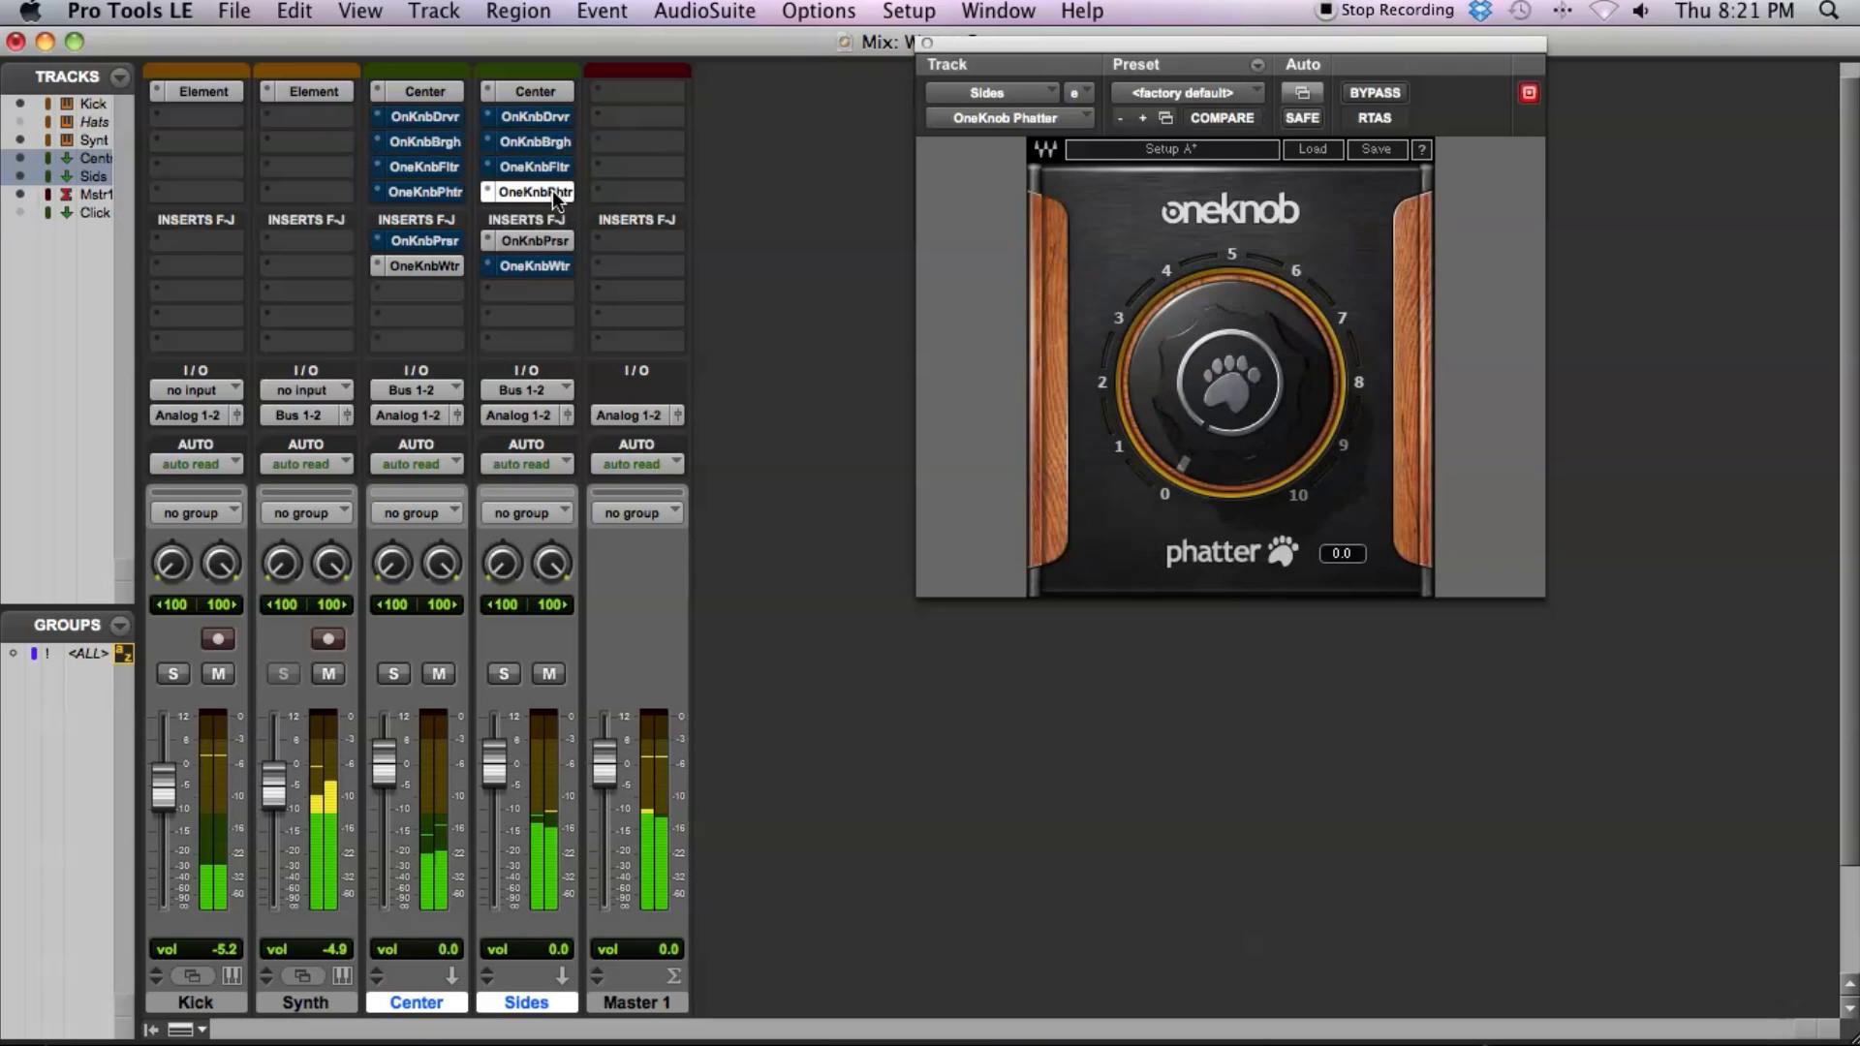
{"action": "left_click", "coordinate": [1375, 93]}
{"action": "left_click", "coordinate": [438, 194]}
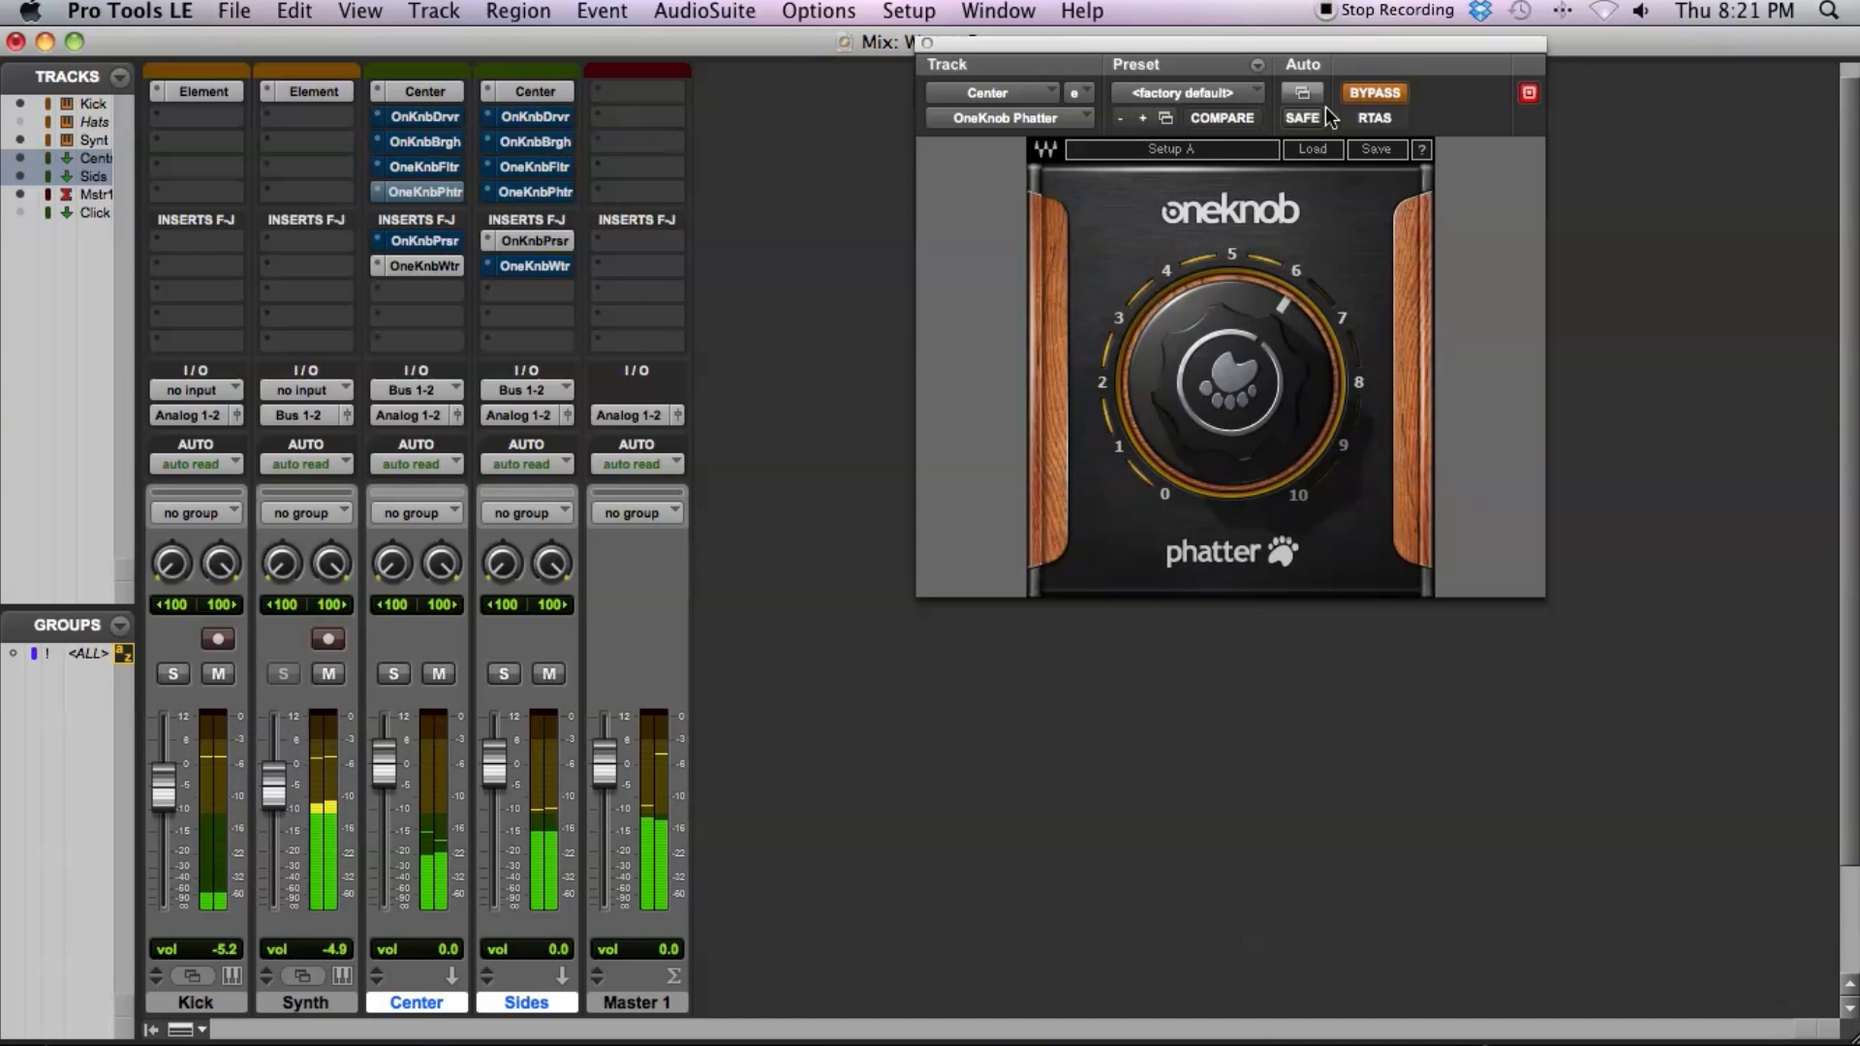
{"action": "left_click", "coordinate": [1358, 91]}
{"action": "left_click_drag", "start_coordinate": [1236, 312], "coordinate": [1236, 349]}
- Leave the Sides track's OneKnob Filter bypassed and enable its OneKnob Brighter, turning the knob up to about 5
{"action": "left_click", "coordinate": [525, 167]}
{"action": "left_click", "coordinate": [1376, 93]}
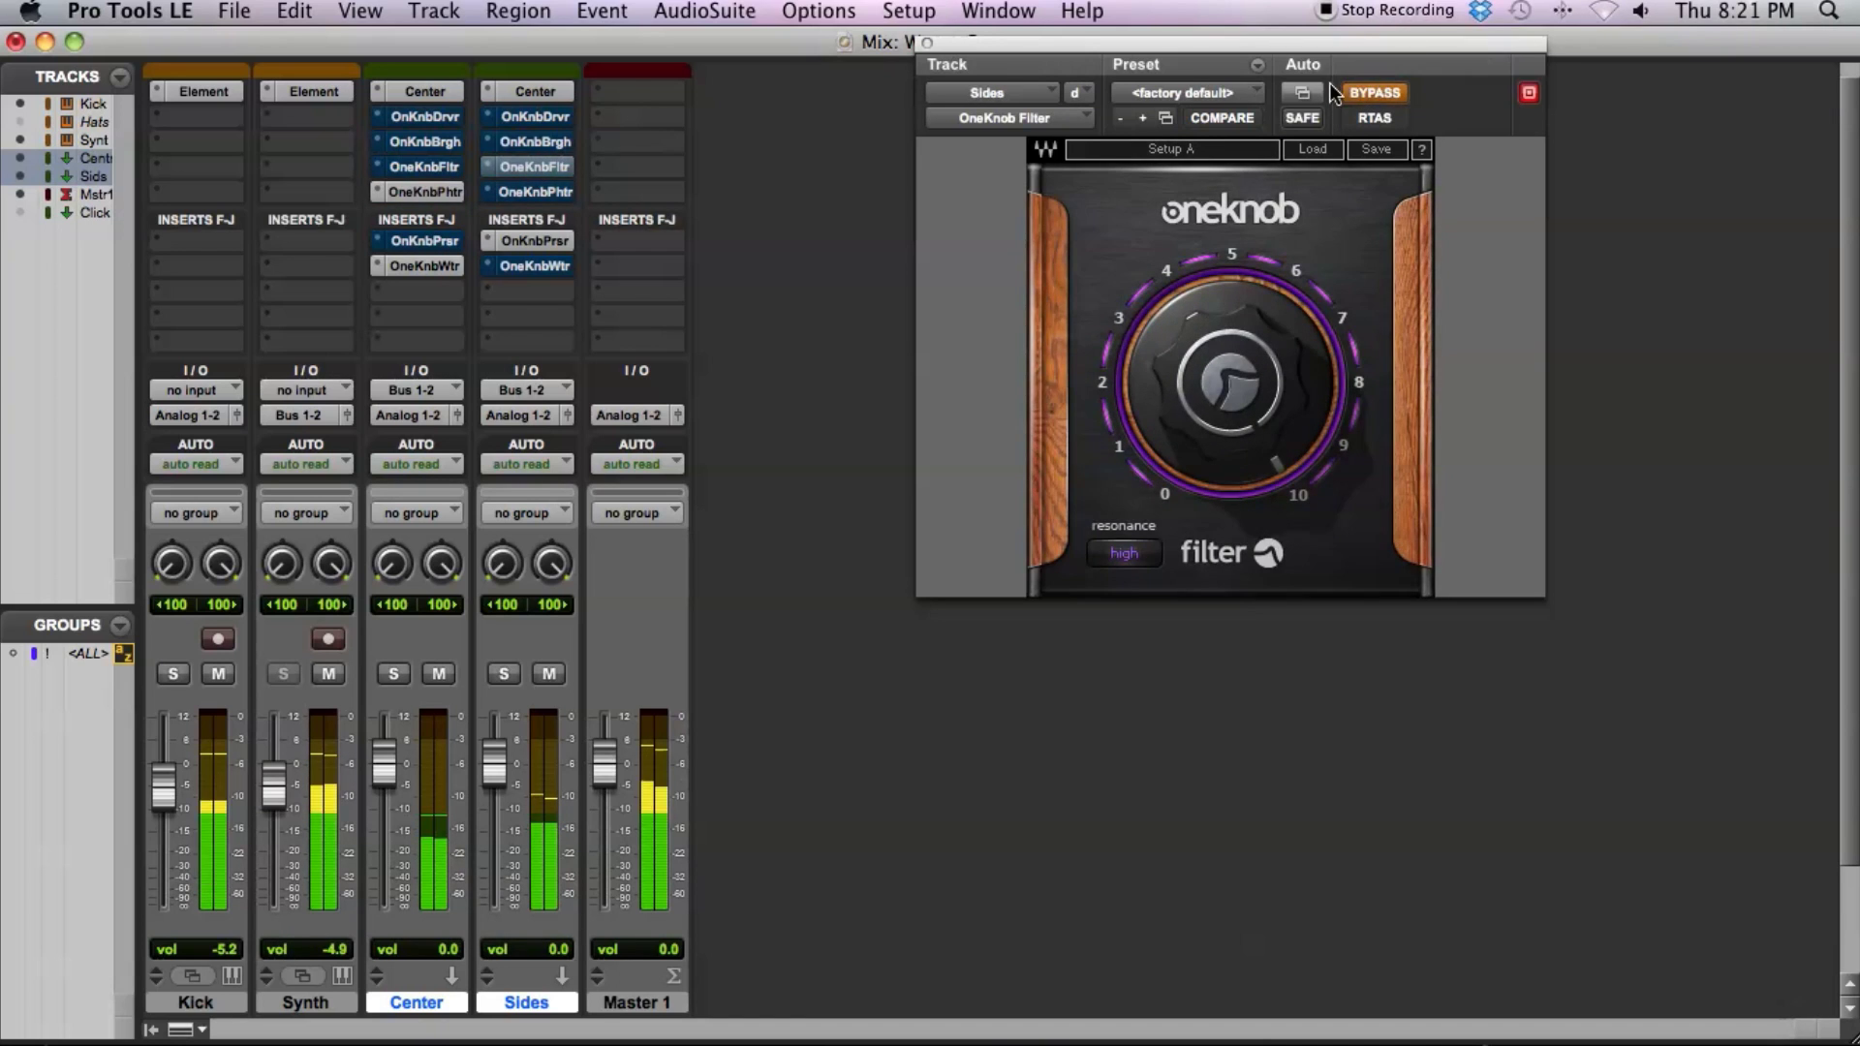
{"action": "left_click", "coordinate": [555, 143]}
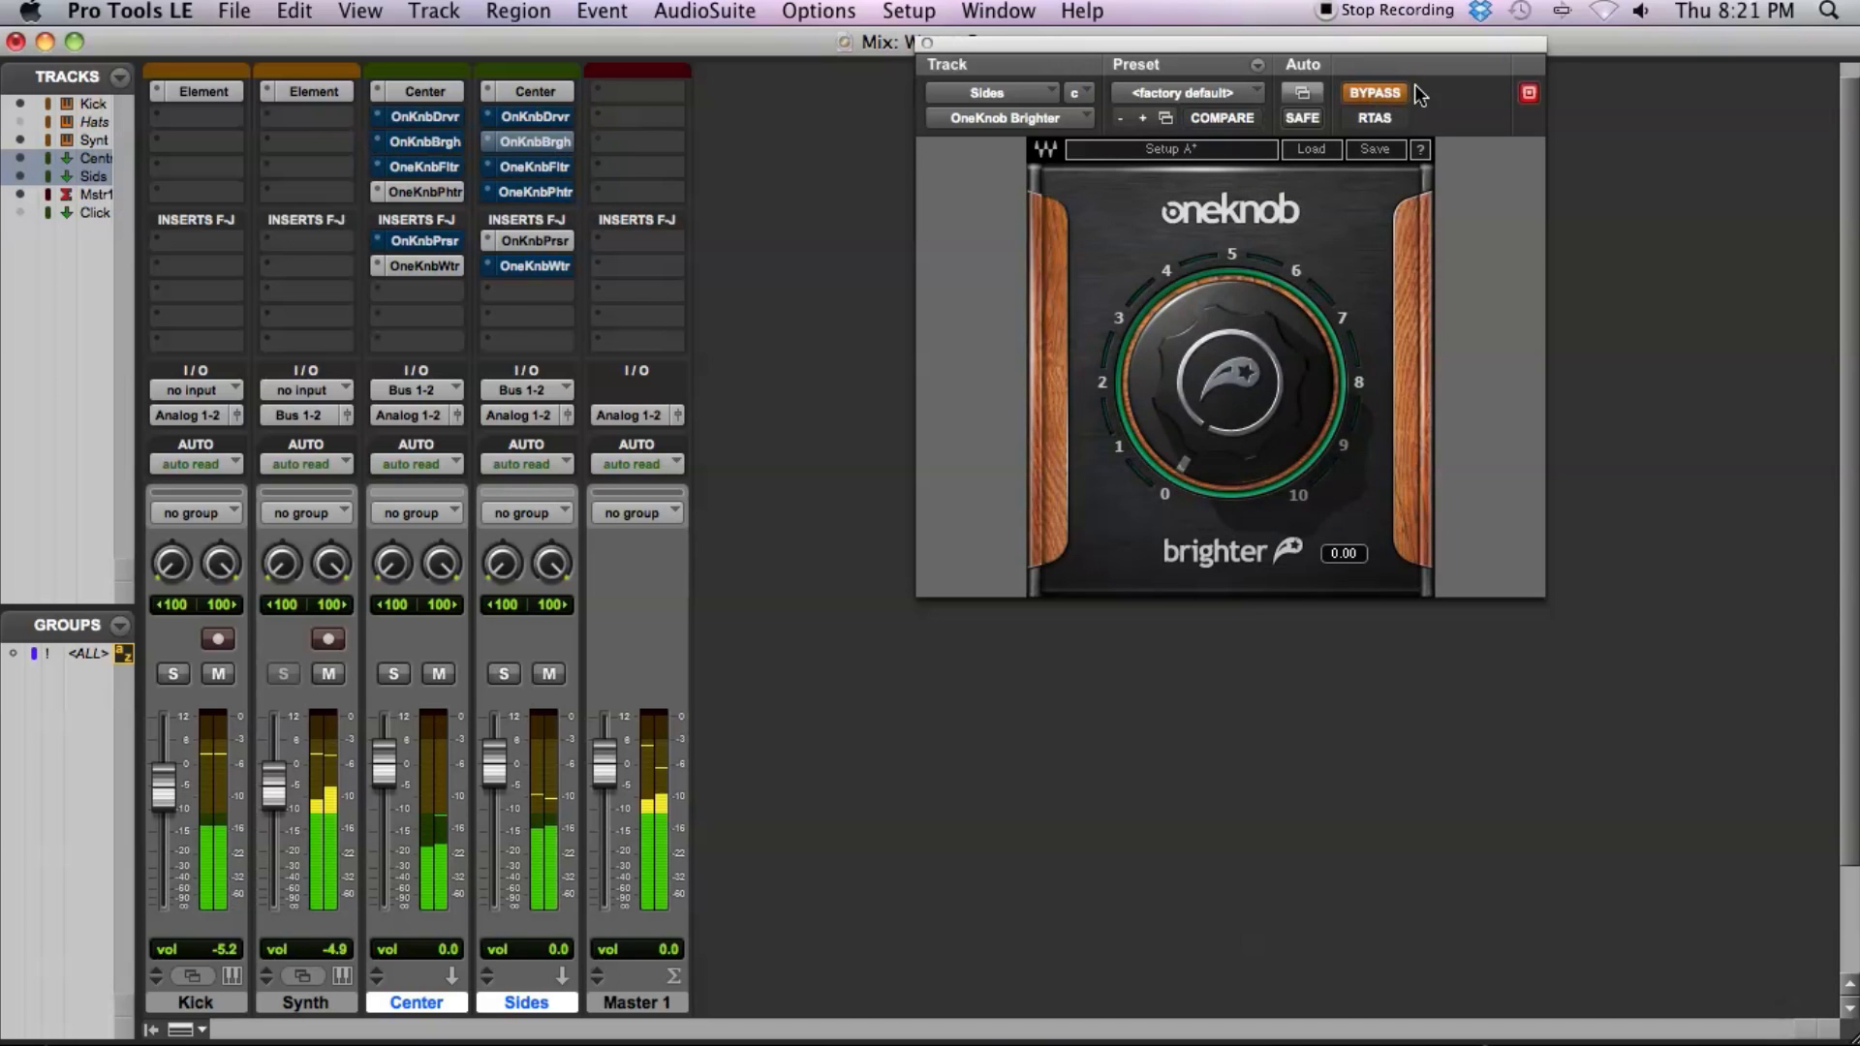
{"action": "left_click", "coordinate": [1376, 93]}
{"action": "left_click_drag", "start_coordinate": [1085, 393], "coordinate": [1085, 291]}
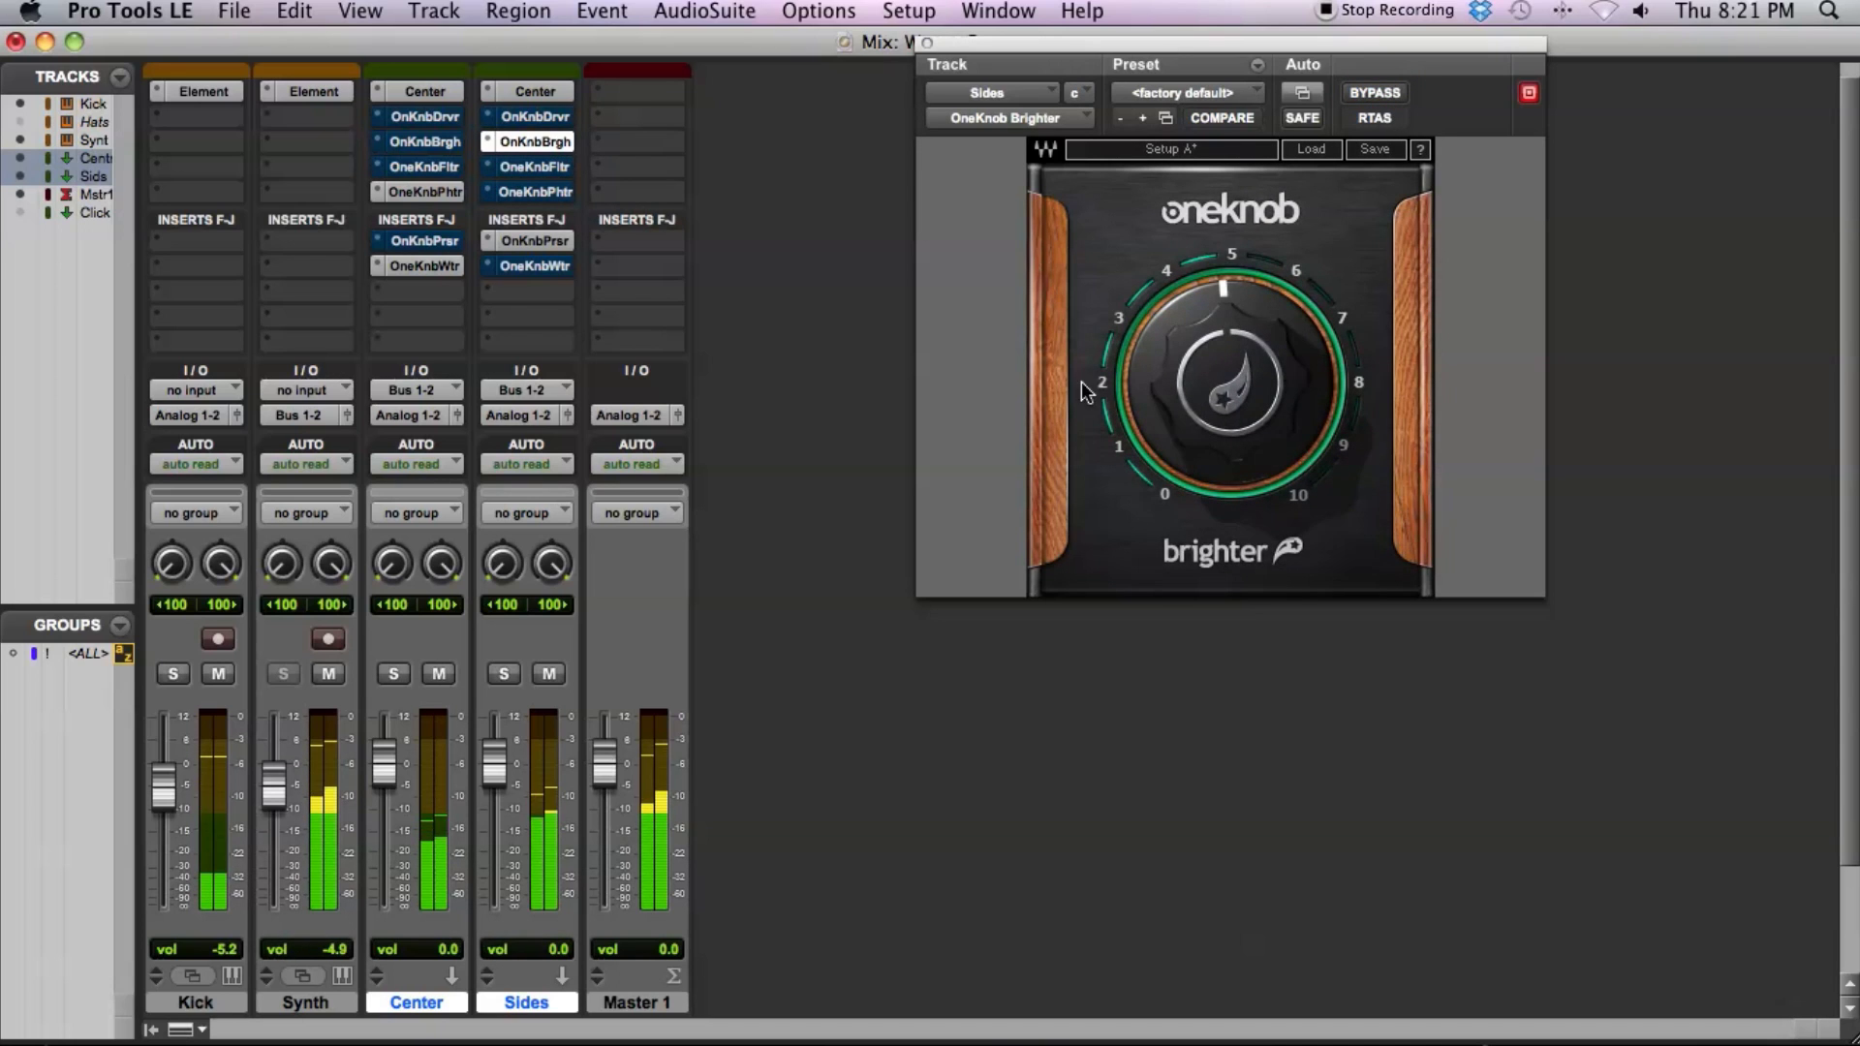
- Enable the OneKnob Driver on the Center track and nudge its knob up to about 0.1
{"action": "left_click", "coordinate": [447, 120]}
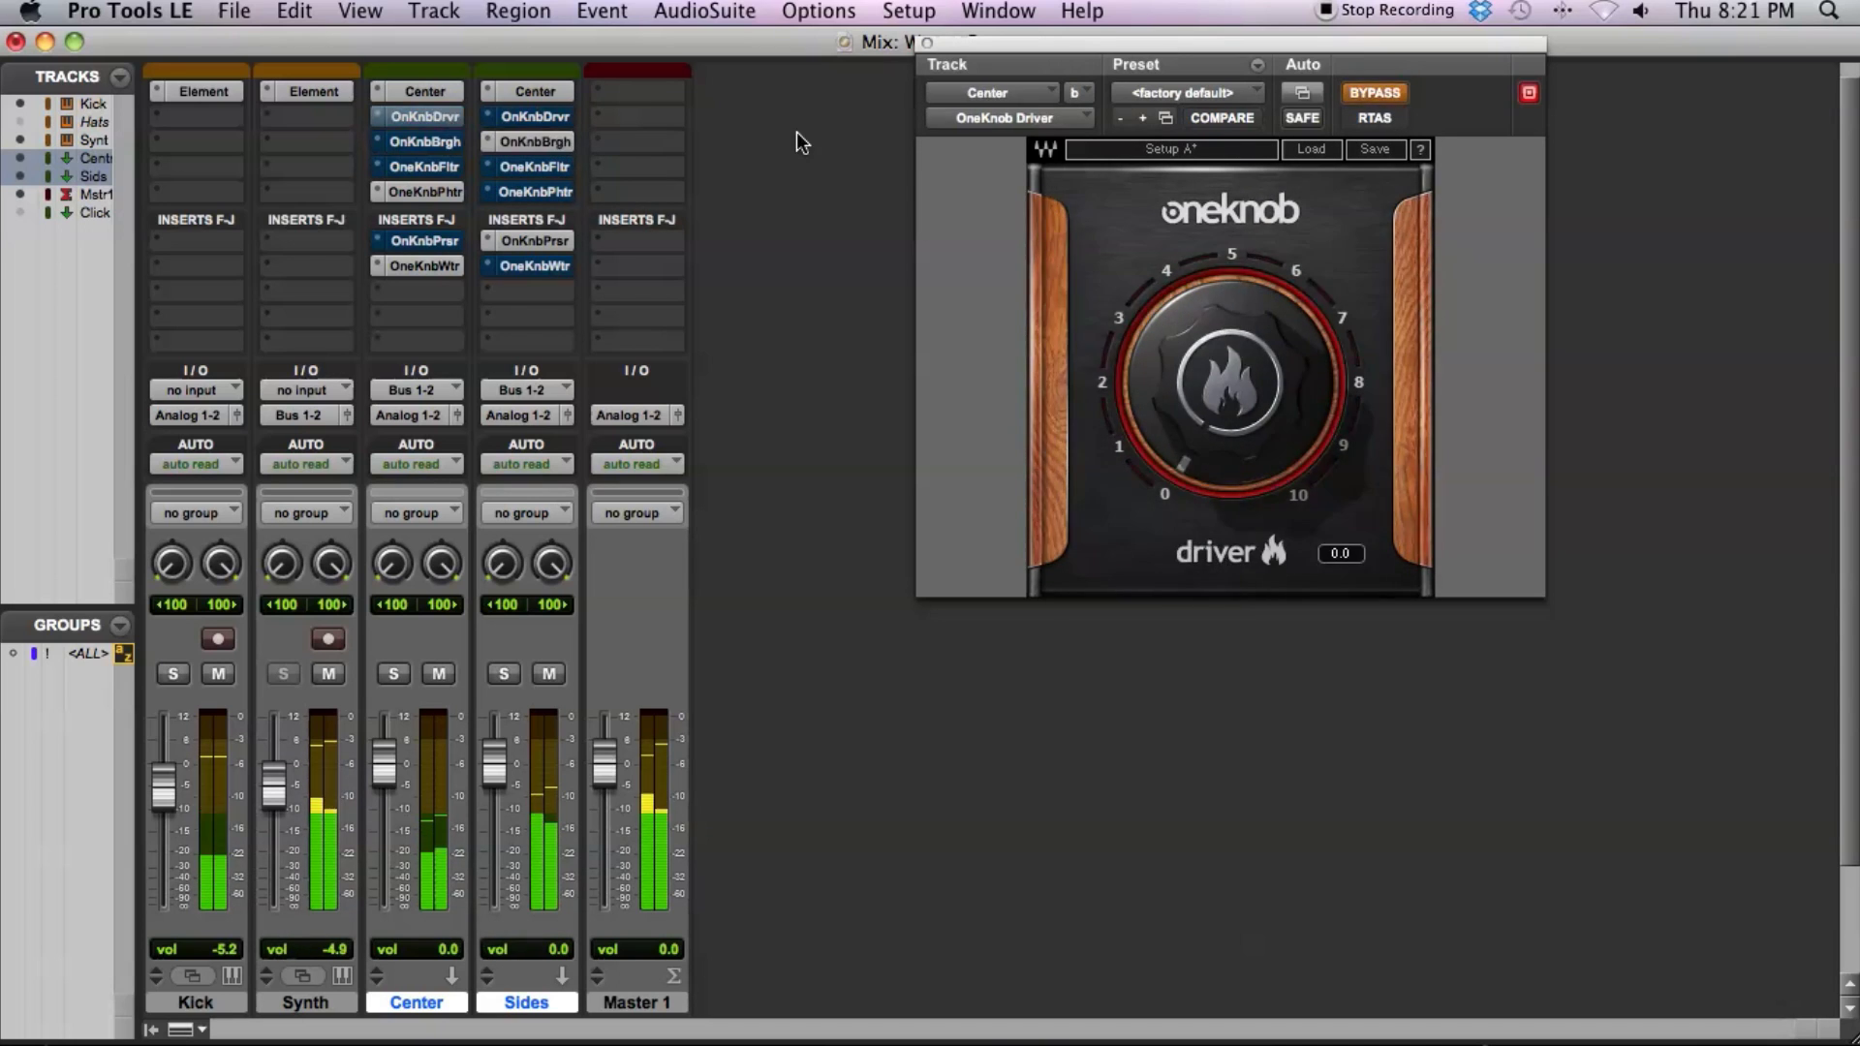
{"action": "left_click", "coordinate": [1344, 95]}
{"action": "left_click_drag", "start_coordinate": [1268, 446], "coordinate": [1269, 441]}
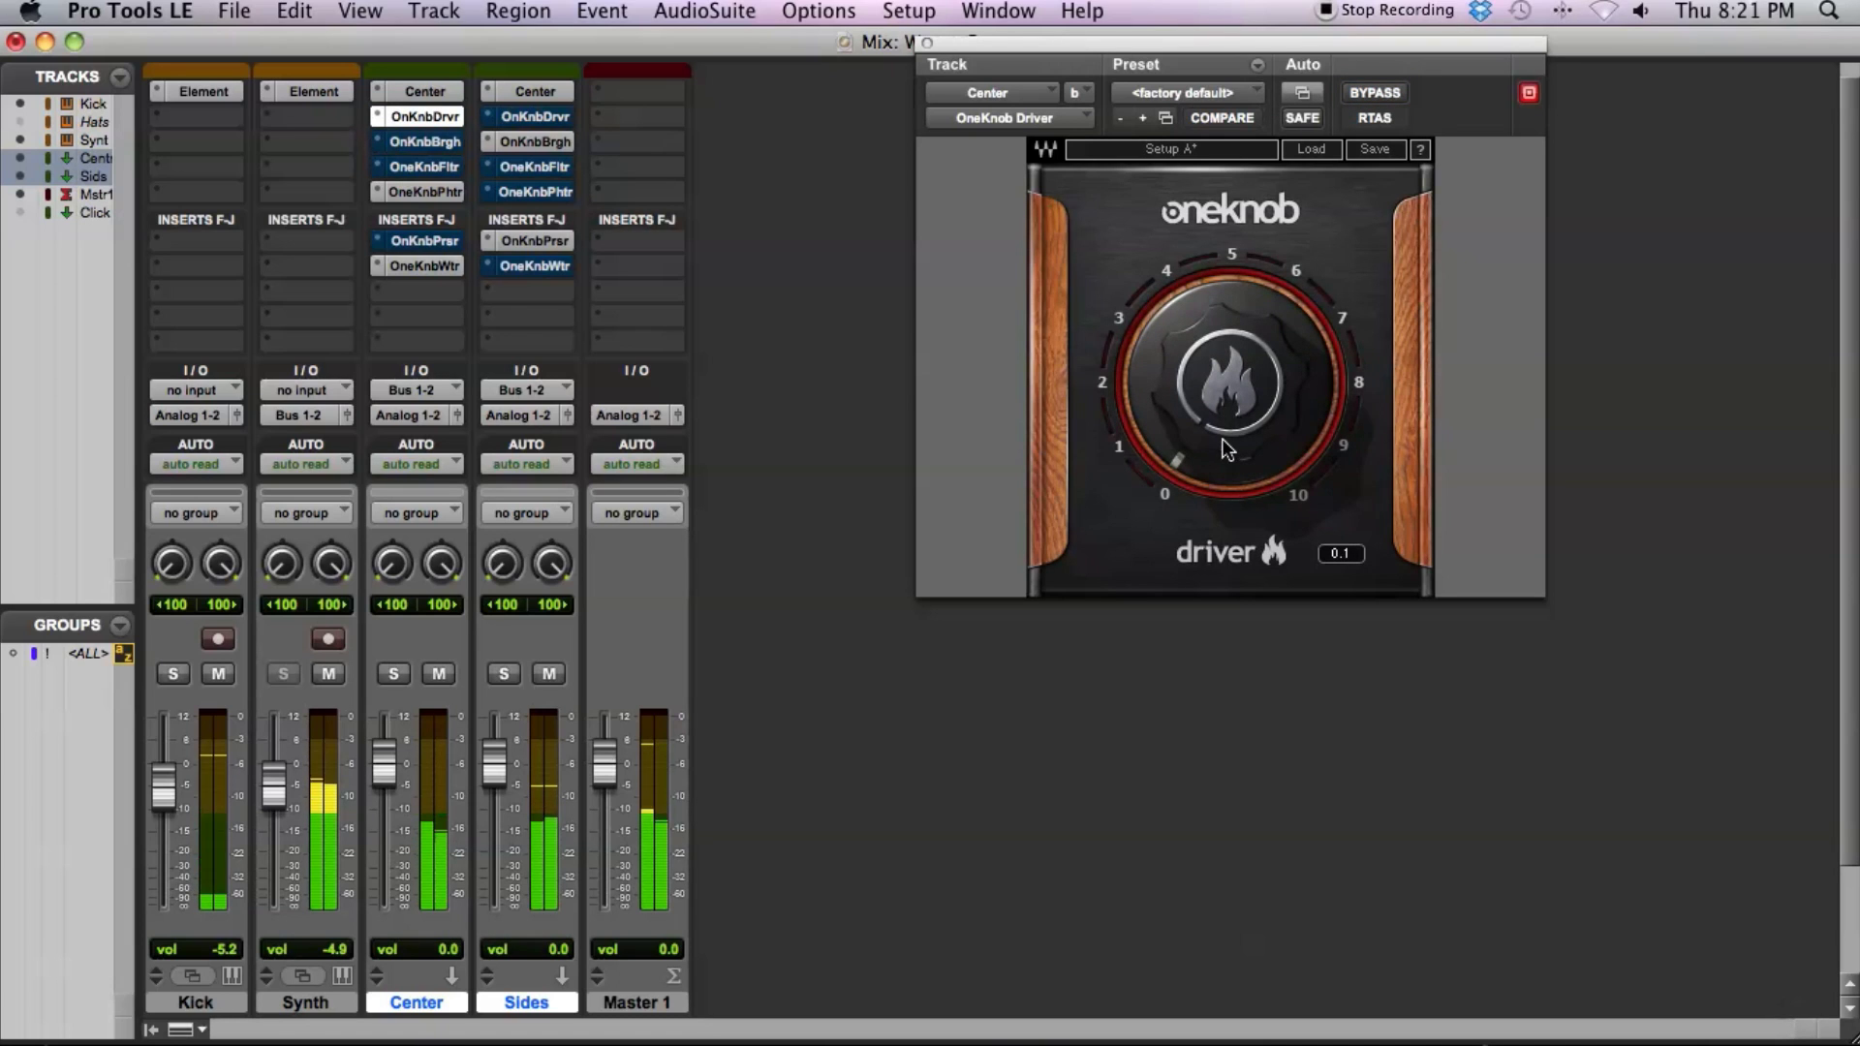
- Enable the OneKnob Filter on the Sides track and sweep its knob through the middle range, around 4.8 and 4.2
{"action": "left_click", "coordinate": [552, 167]}
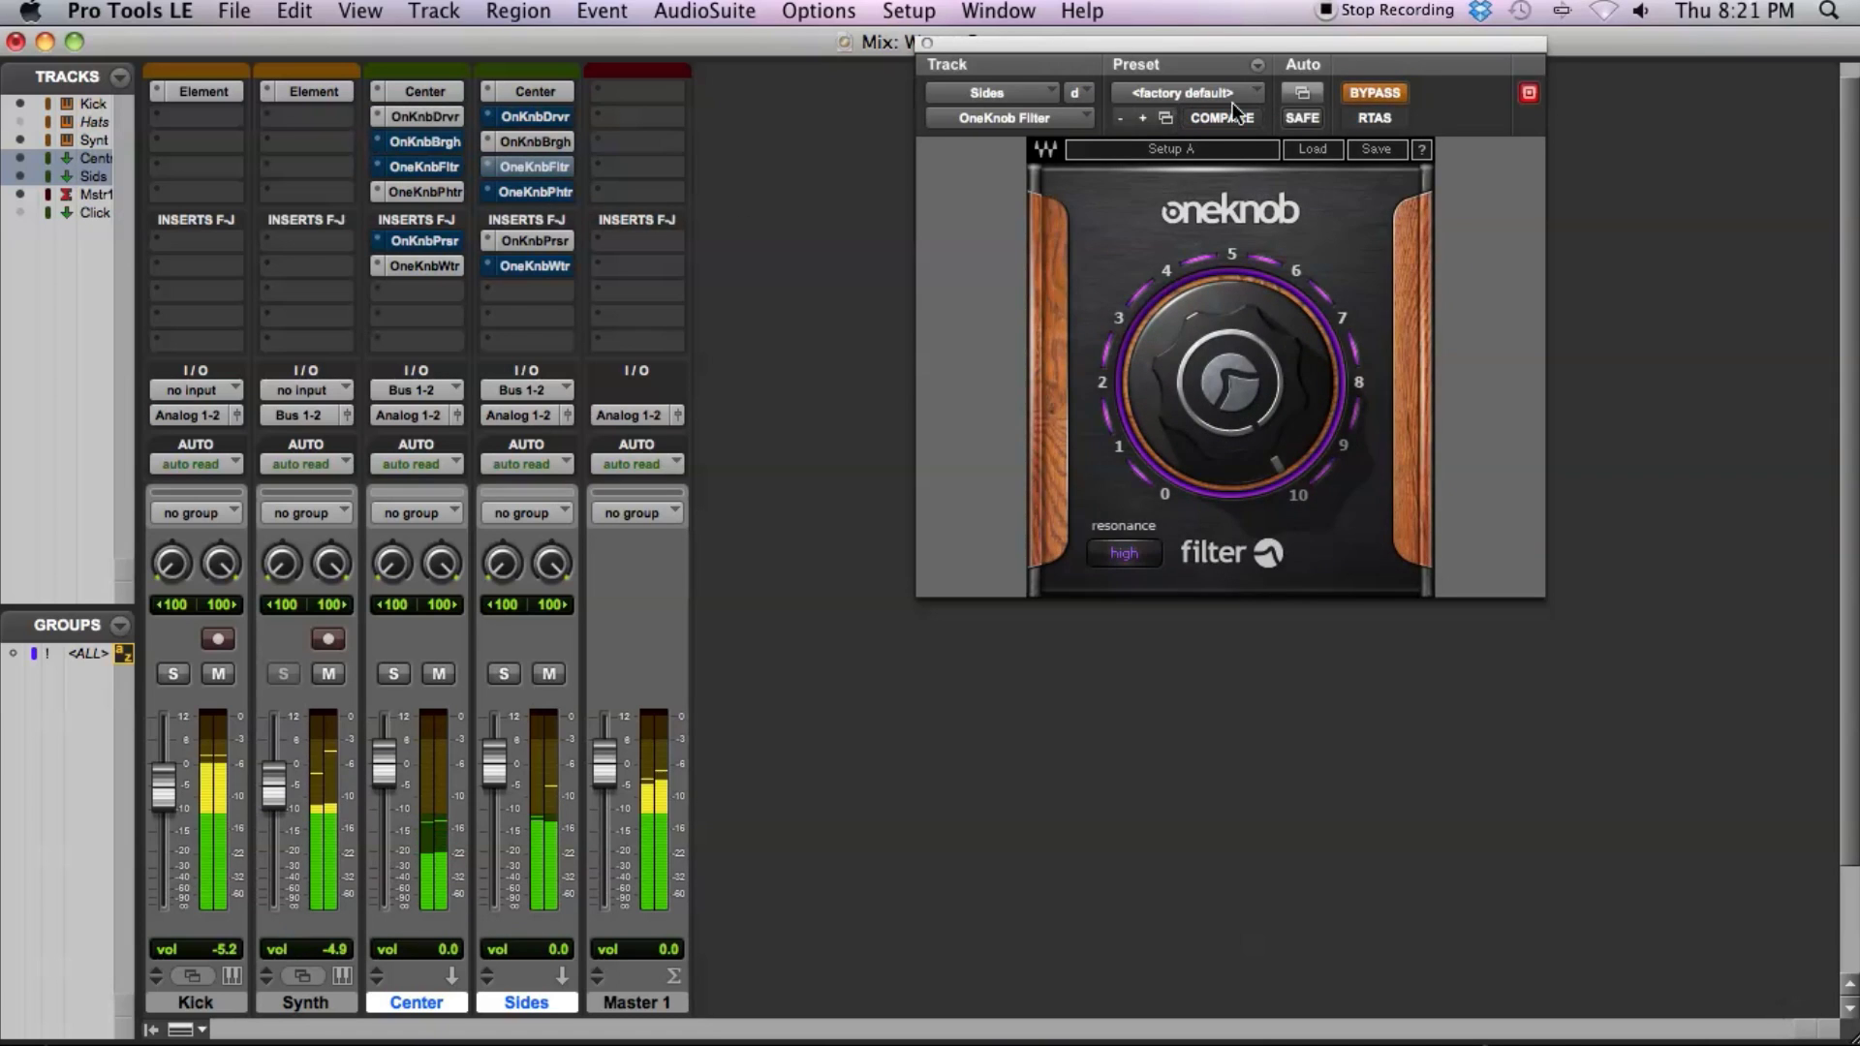
{"action": "left_click", "coordinate": [1375, 92]}
{"action": "left_click_drag", "start_coordinate": [1242, 271], "coordinate": [1220, 364]}
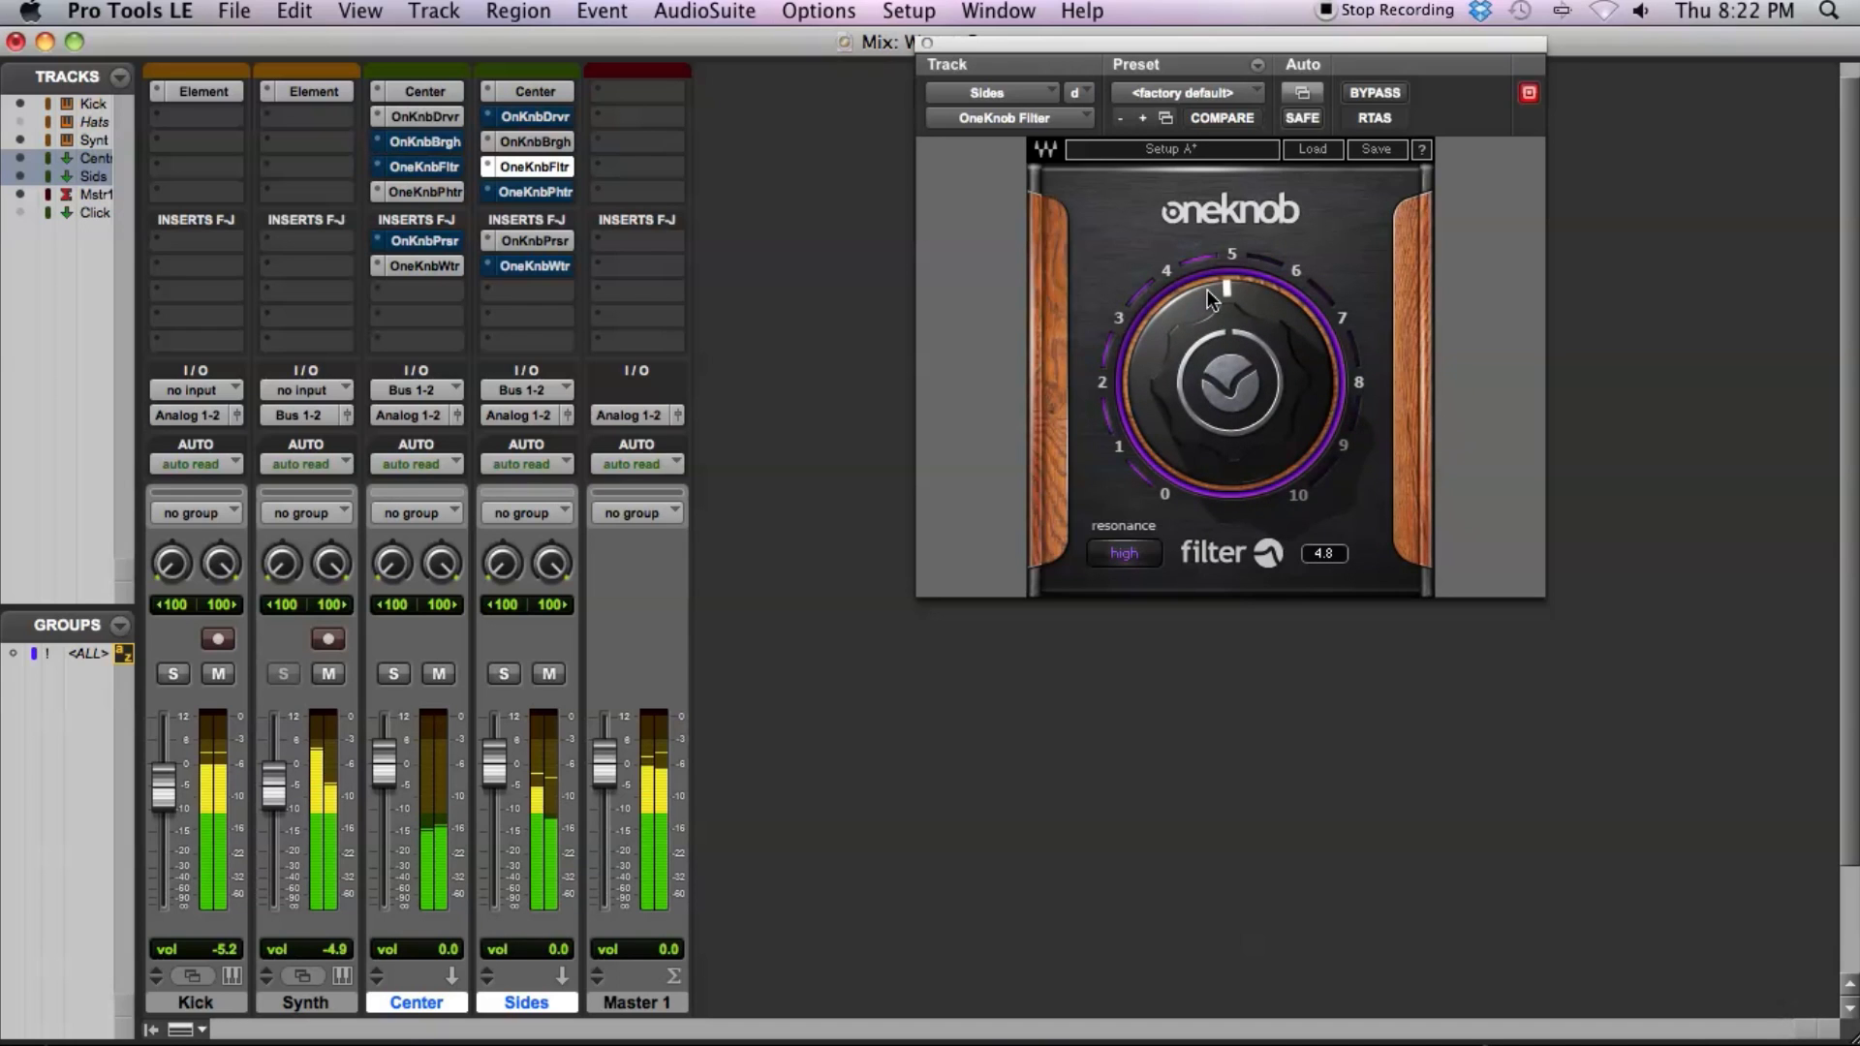
{"action": "left_click_drag", "start_coordinate": [1207, 246], "coordinate": [1205, 317]}
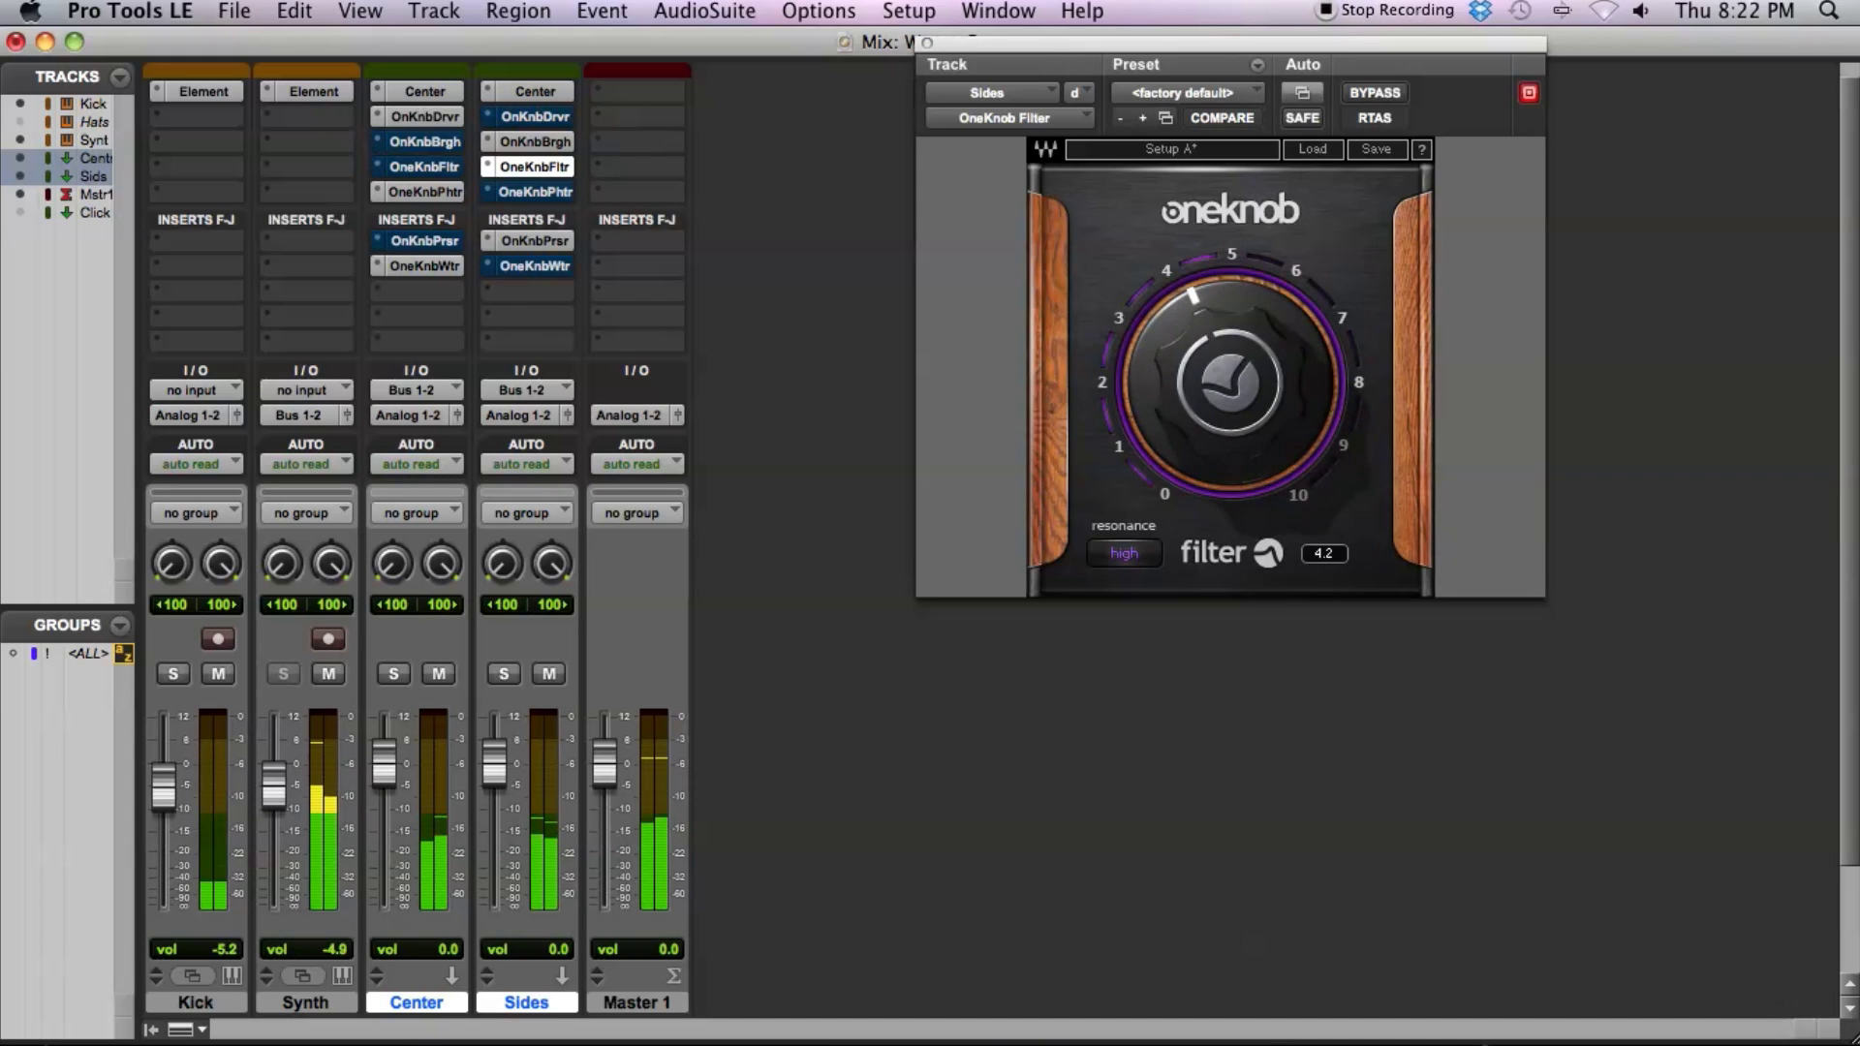
- Enable the OneKnob Filter on the Center track and sweep its knob, and open the Sides track's filter up to 10.0
{"action": "left_click", "coordinate": [438, 165]}
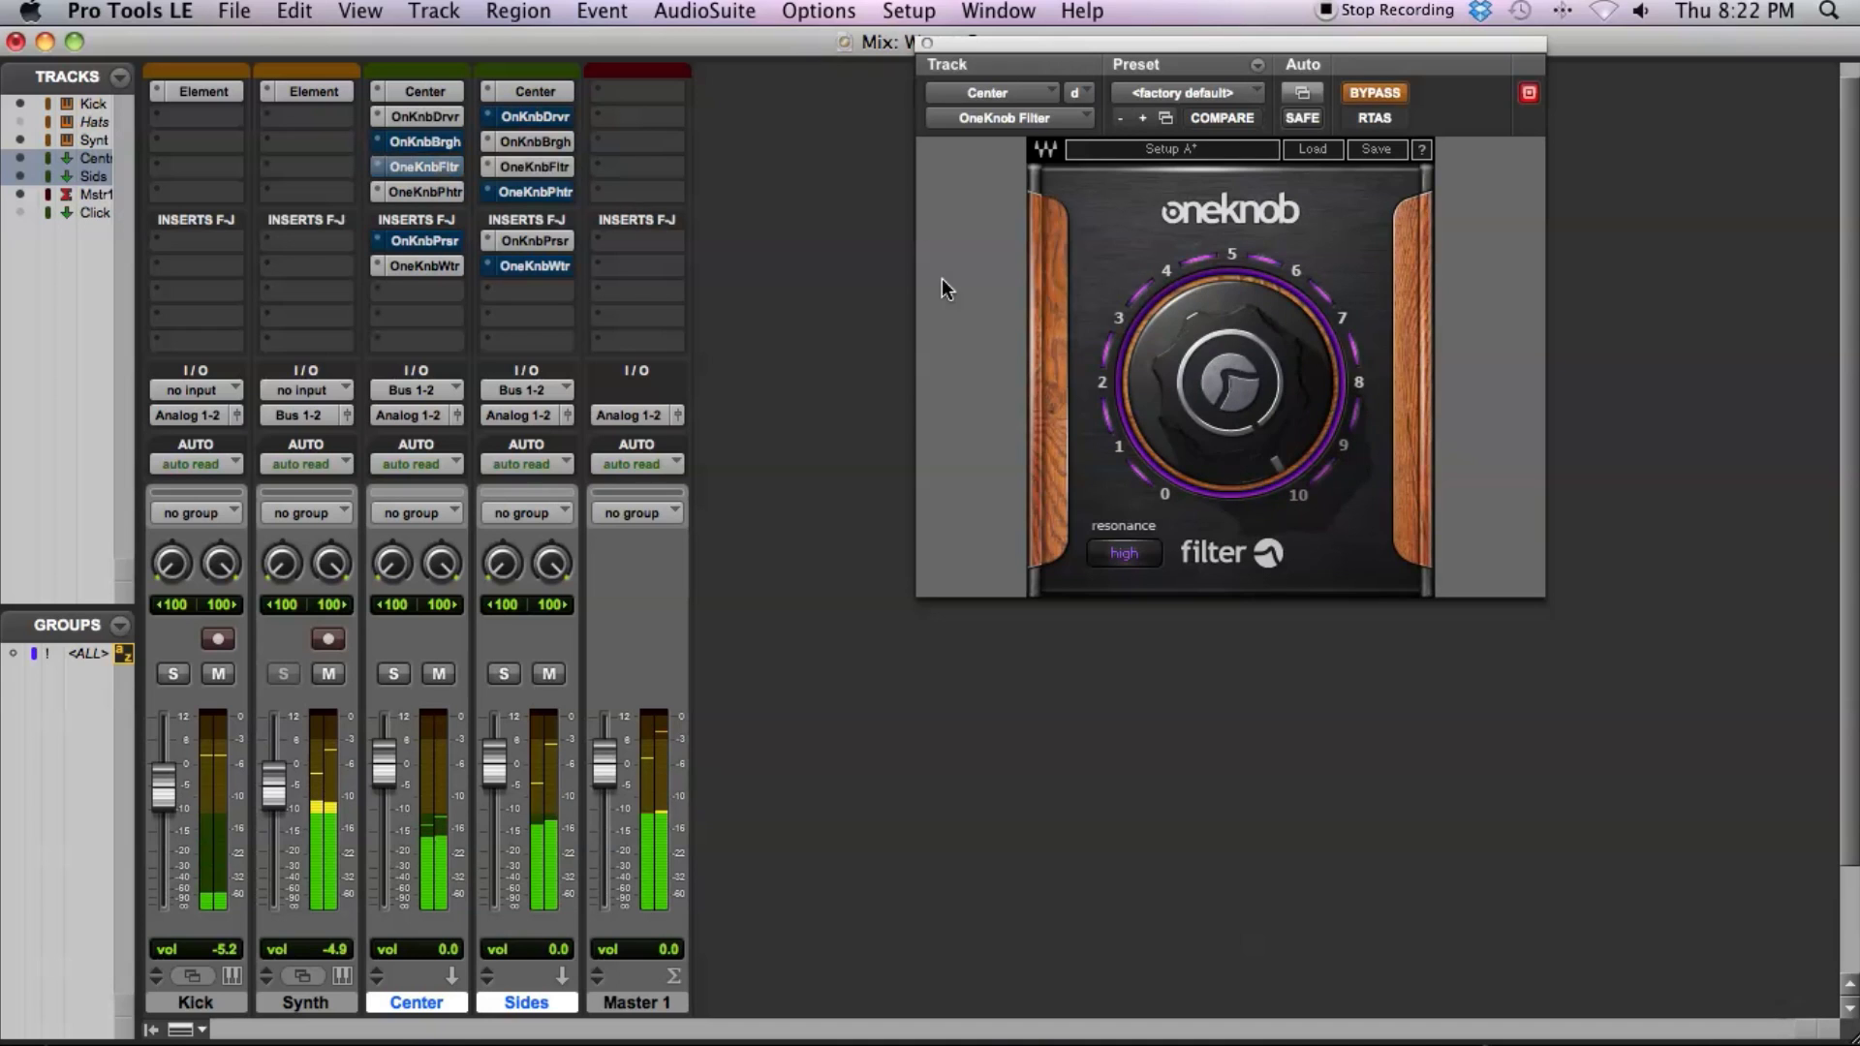
{"action": "left_click", "coordinate": [1340, 97]}
{"action": "left_click_drag", "start_coordinate": [1222, 348], "coordinate": [1280, 468]}
{"action": "left_click", "coordinate": [538, 161]}
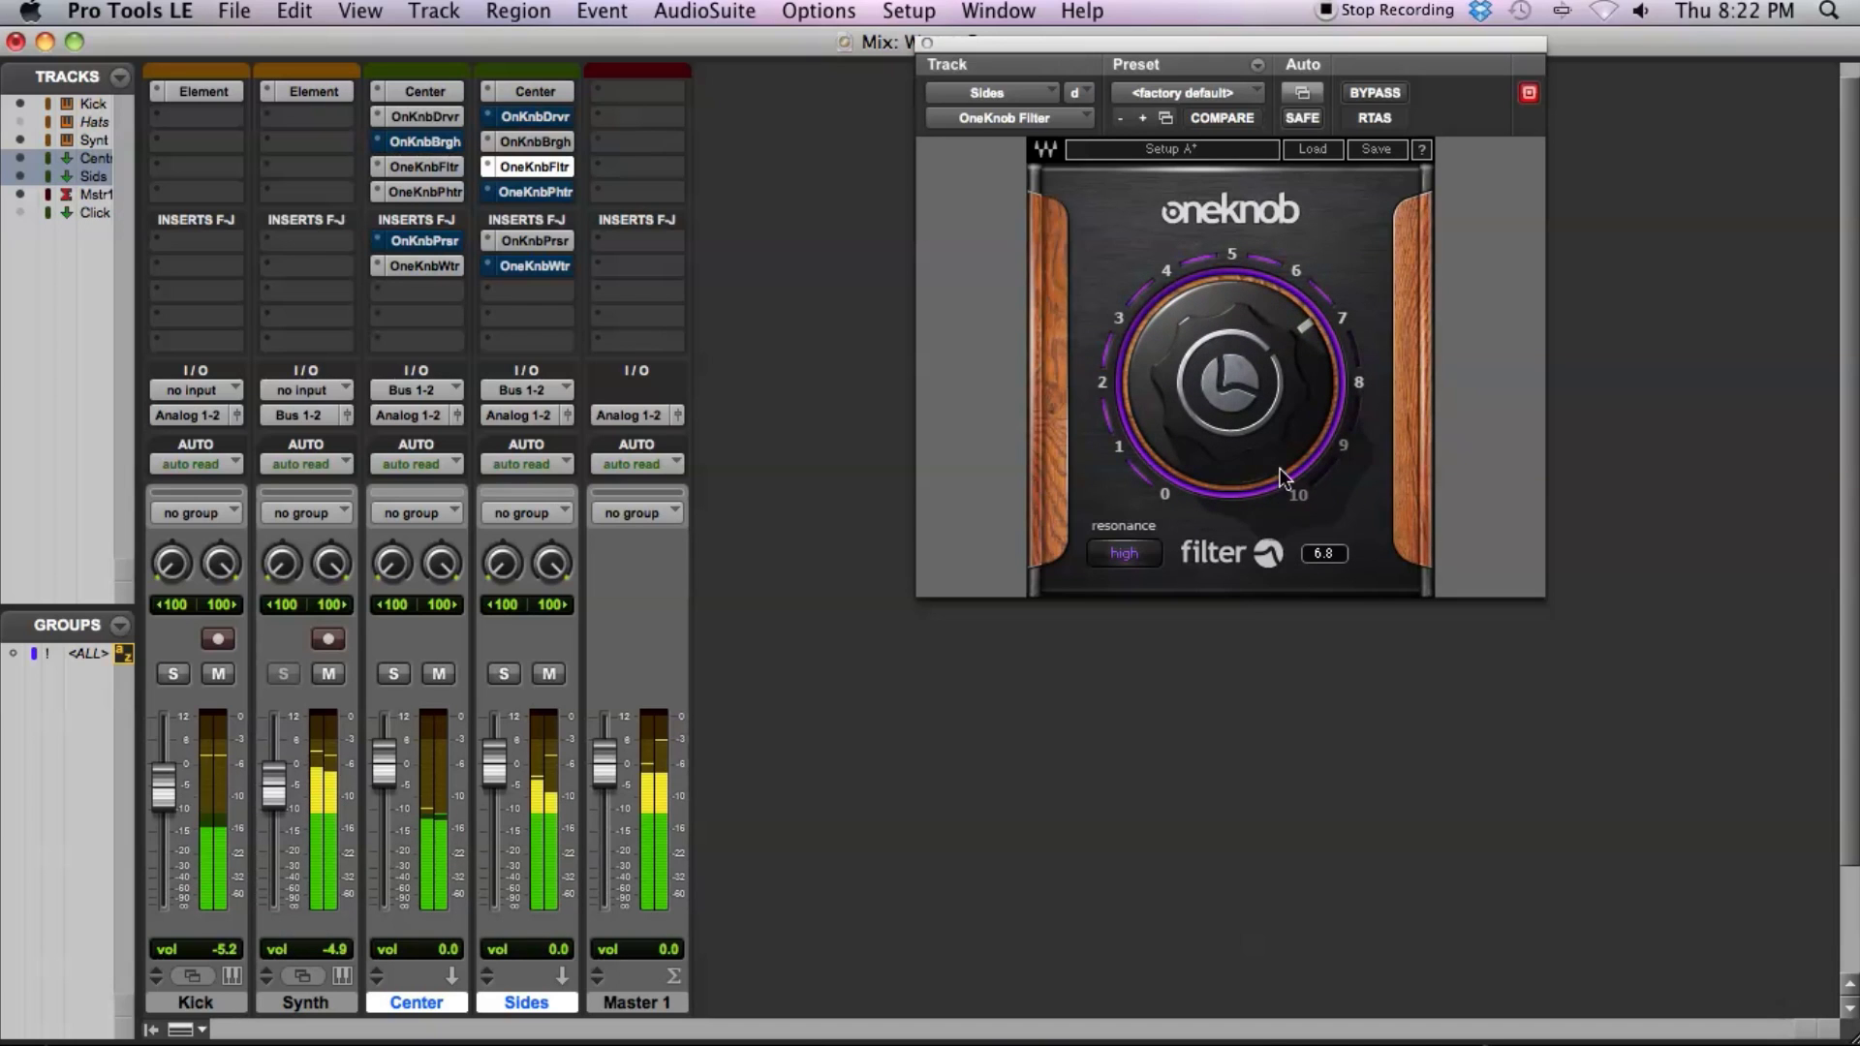
{"action": "left_click_drag", "start_coordinate": [1236, 560], "coordinate": [1243, 474]}
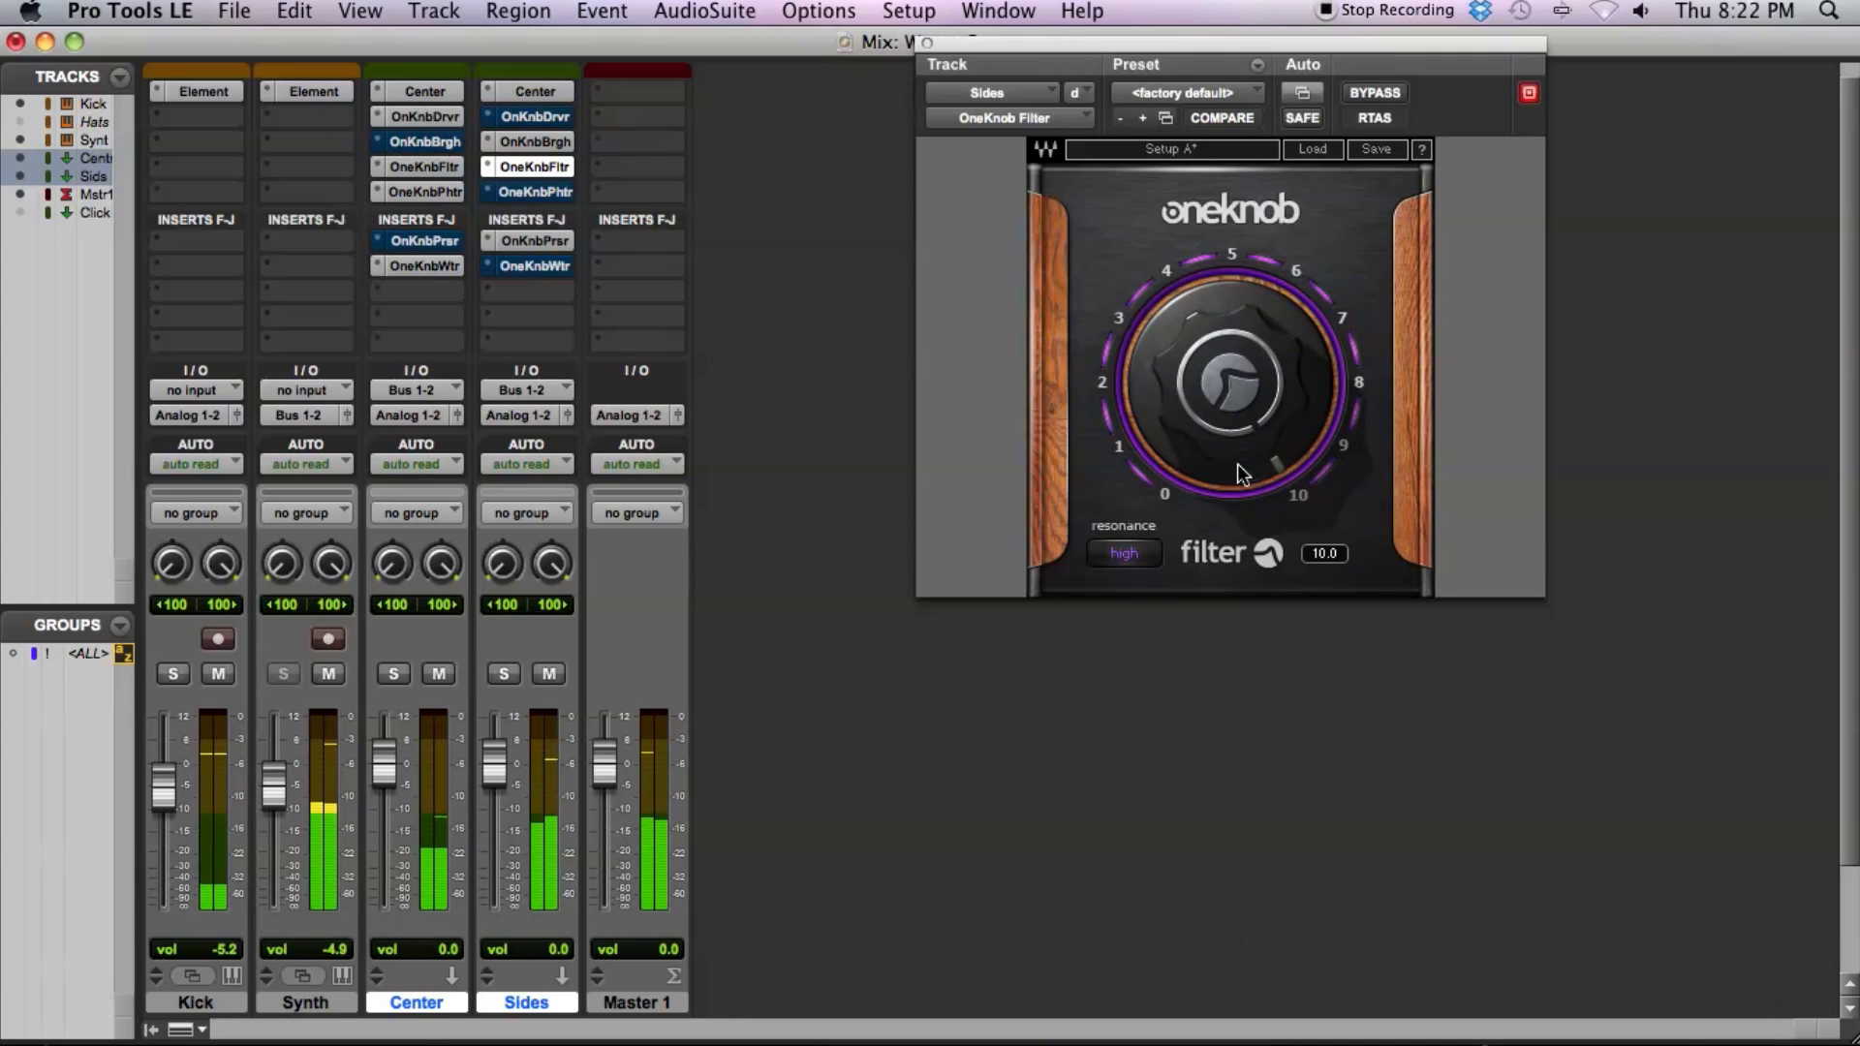